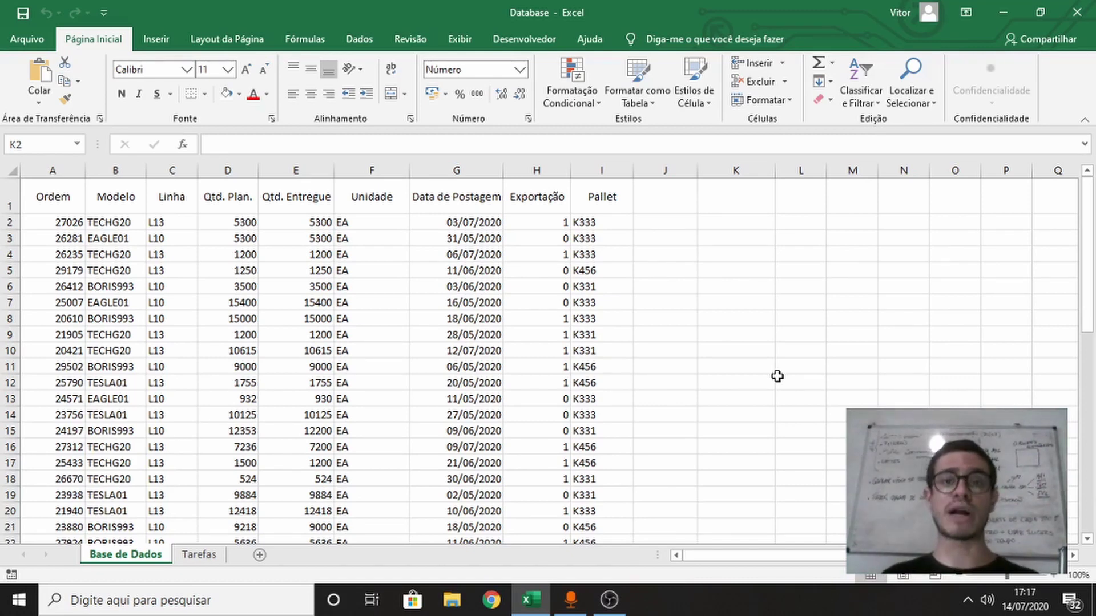
Step: Review the task list on the Tarefas sheet and add a new worksheet named Análises
{"action": "left_click", "coordinate": [216, 557]}
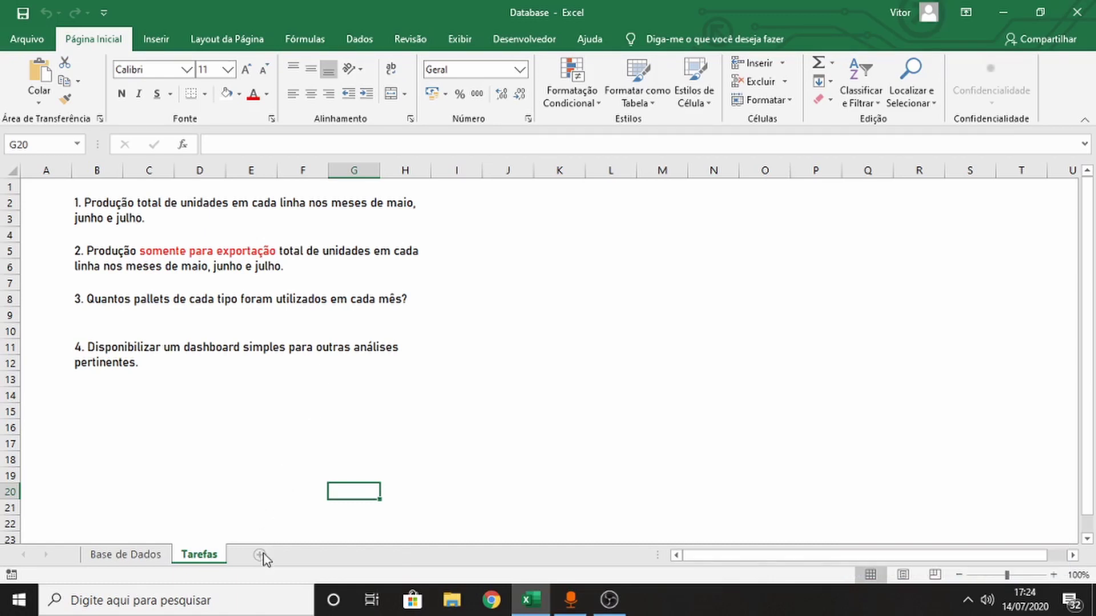
{"action": "left_click", "coordinate": [262, 556]}
{"action": "right_click", "coordinate": [257, 559]}
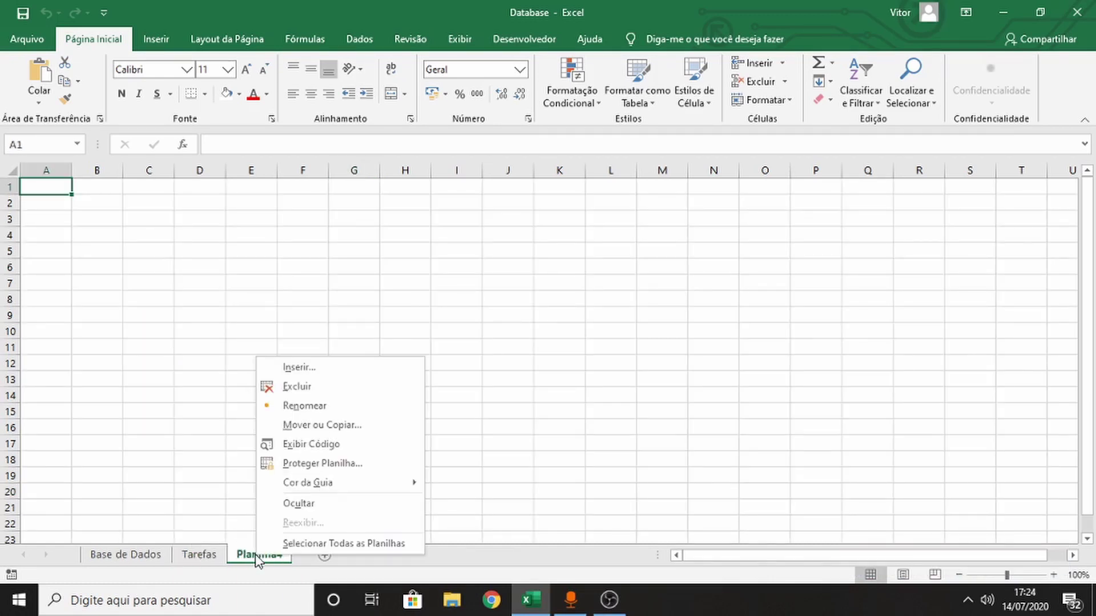
{"action": "left_click", "coordinate": [293, 406]}
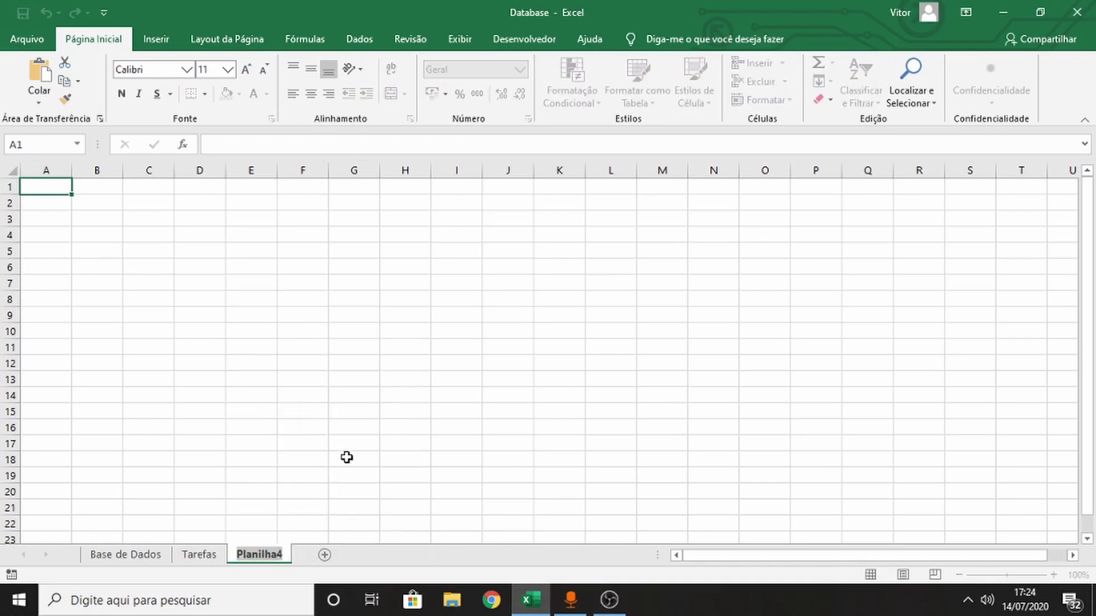
{"action": "type", "text": "Análises"}
{"action": "key", "text": "Return"}
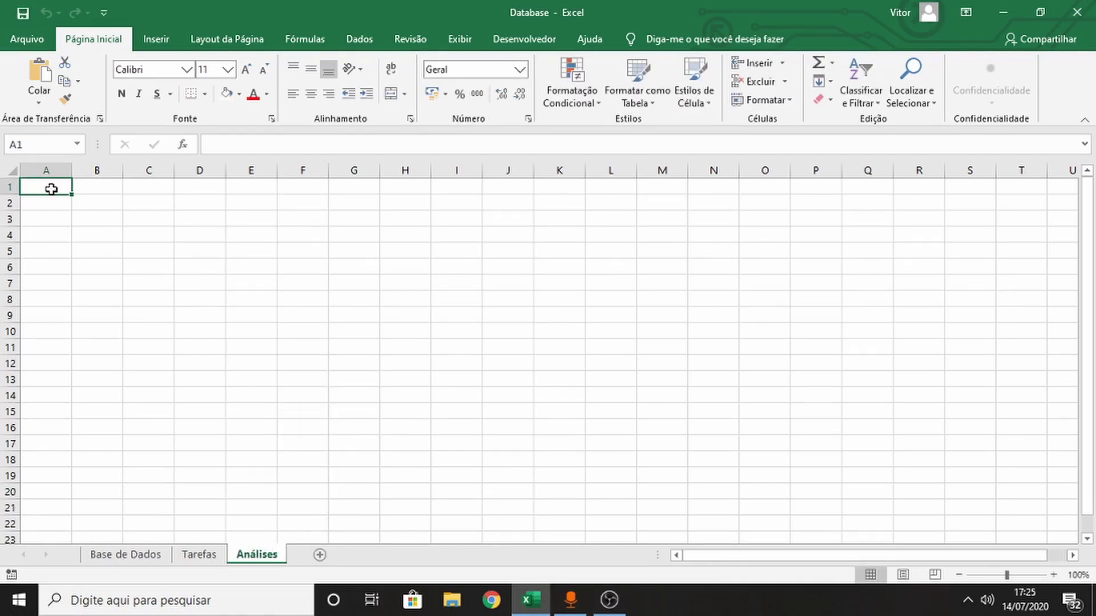
Step: Create a pivot table at Análises!$A$1 from the range 'Base de Dados'!$A$1:$I$50
{"action": "left_click", "coordinate": [156, 40]}
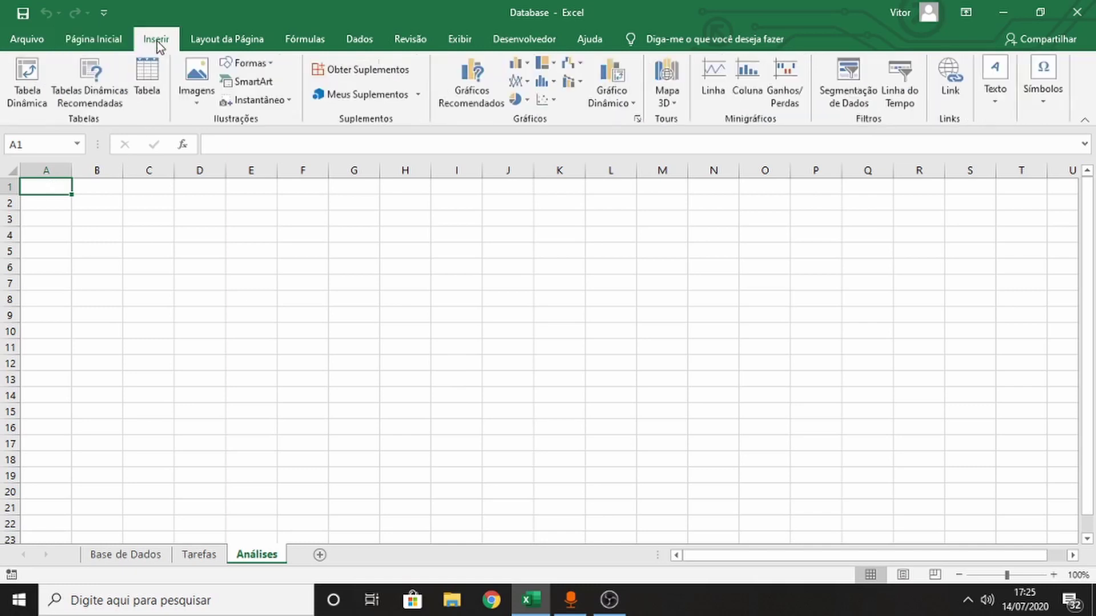
{"action": "left_click", "coordinate": [29, 97]}
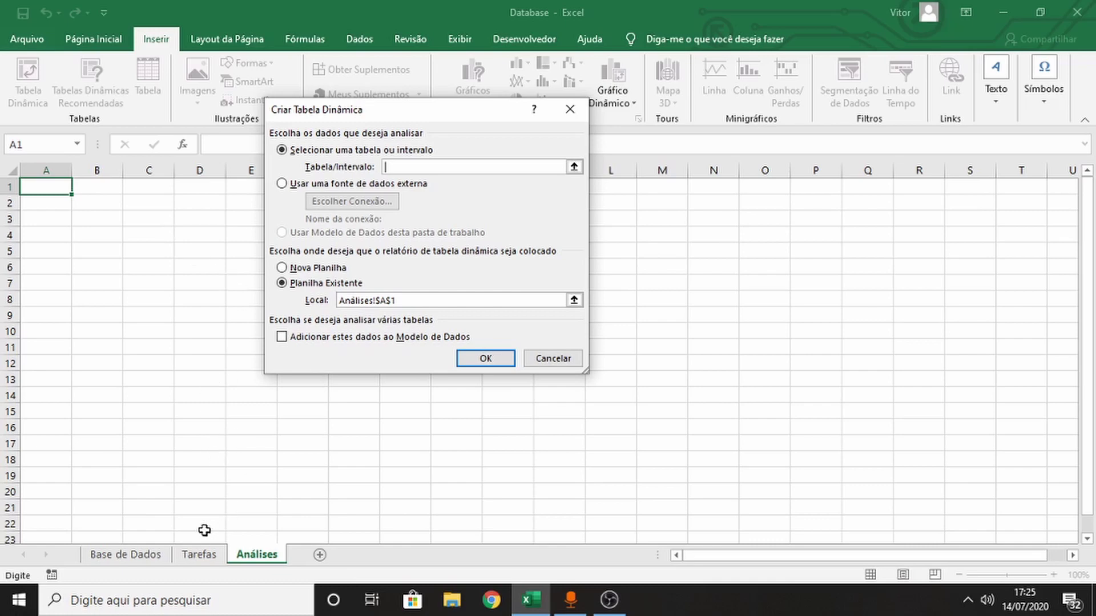
{"action": "left_click", "coordinate": [126, 560]}
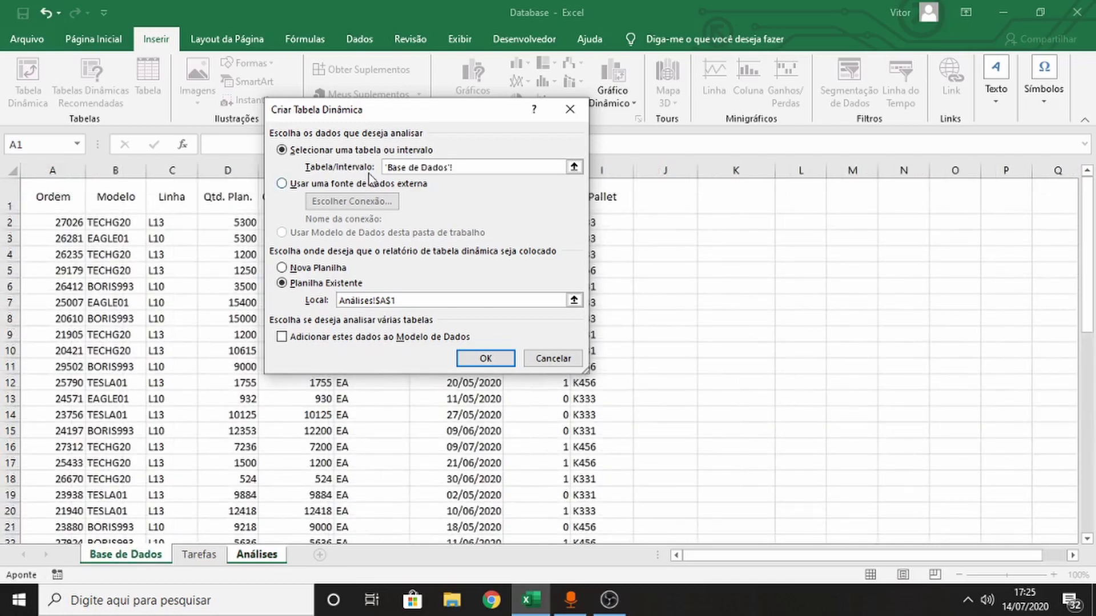
{"action": "left_click_drag", "start_coordinate": [402, 115], "coordinate": [777, 199]}
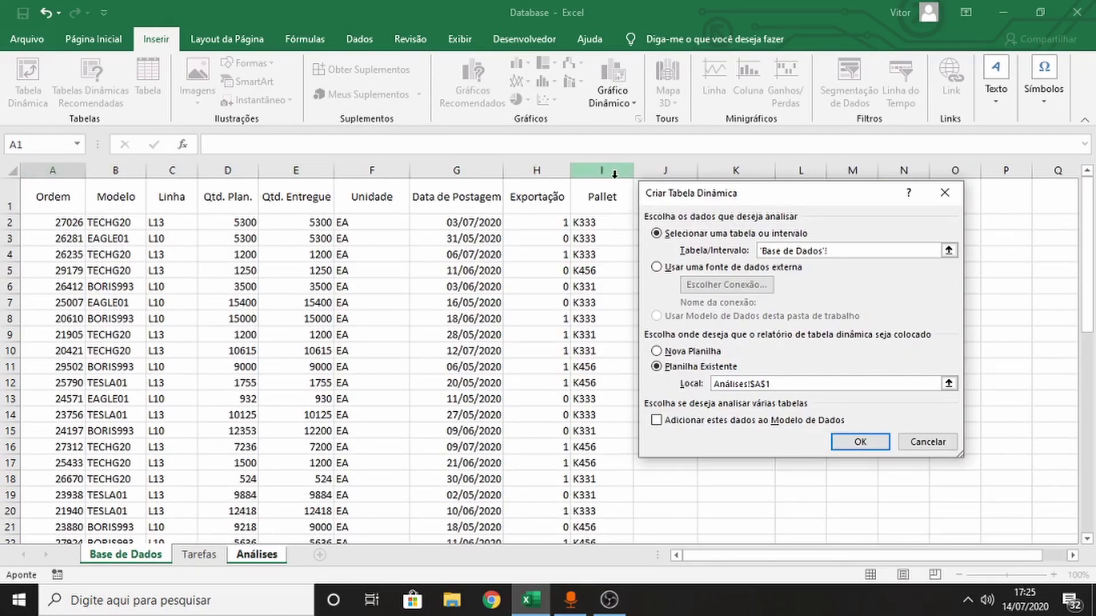
{"action": "left_click_drag", "start_coordinate": [41, 194], "coordinate": [613, 578]}
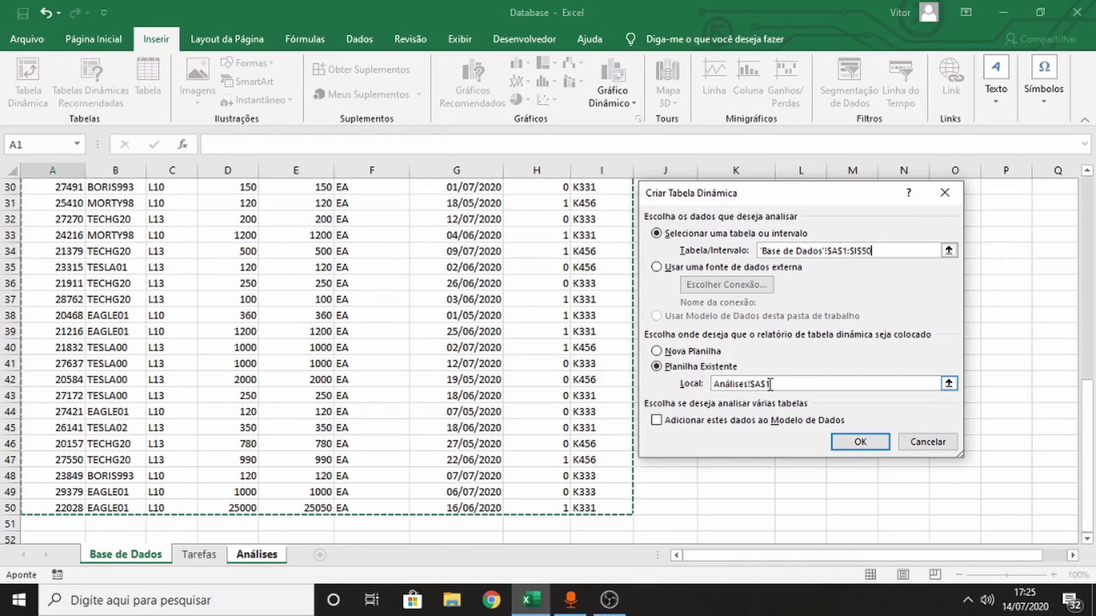
{"action": "left_click", "coordinate": [841, 440]}
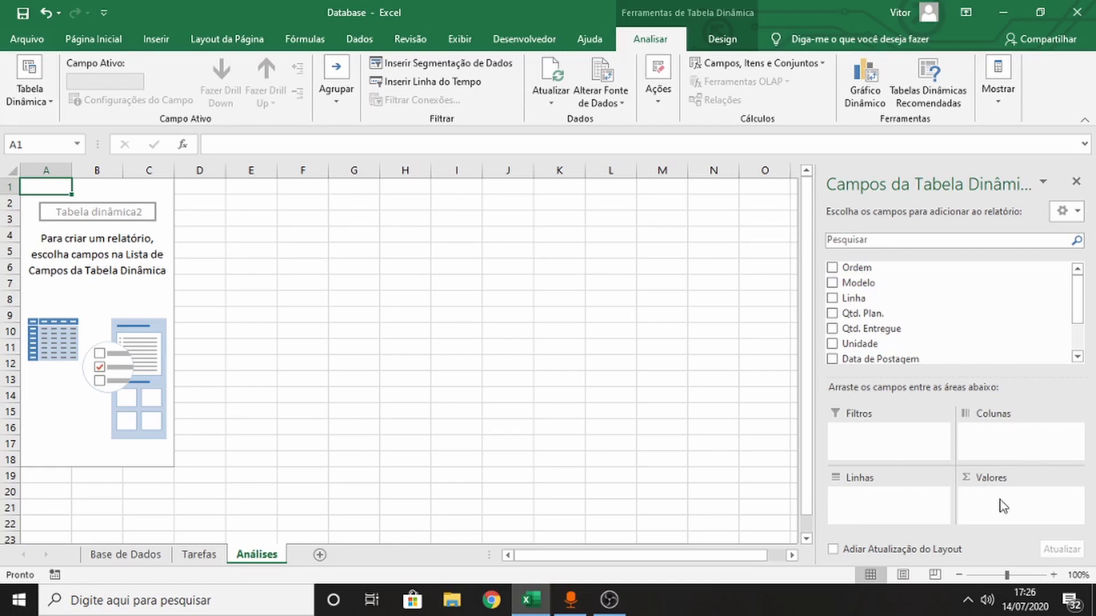
Step: Recheck the first task on the Tarefas sheet and add Data de Postagem to the pivot table's rows on Análises
{"action": "left_click", "coordinate": [197, 554]}
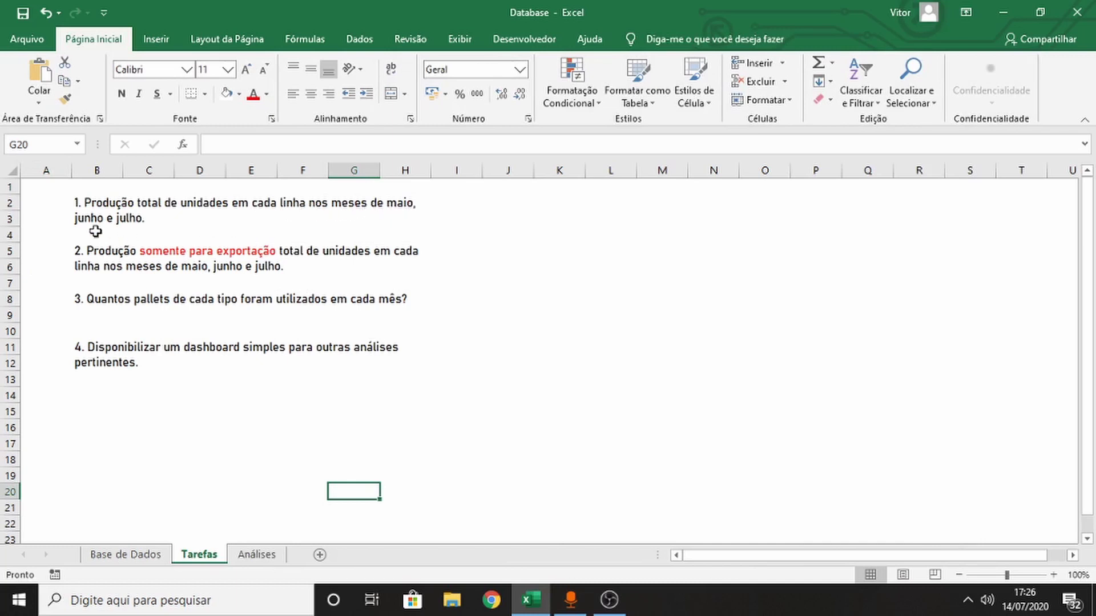
{"action": "left_click", "coordinate": [257, 554]}
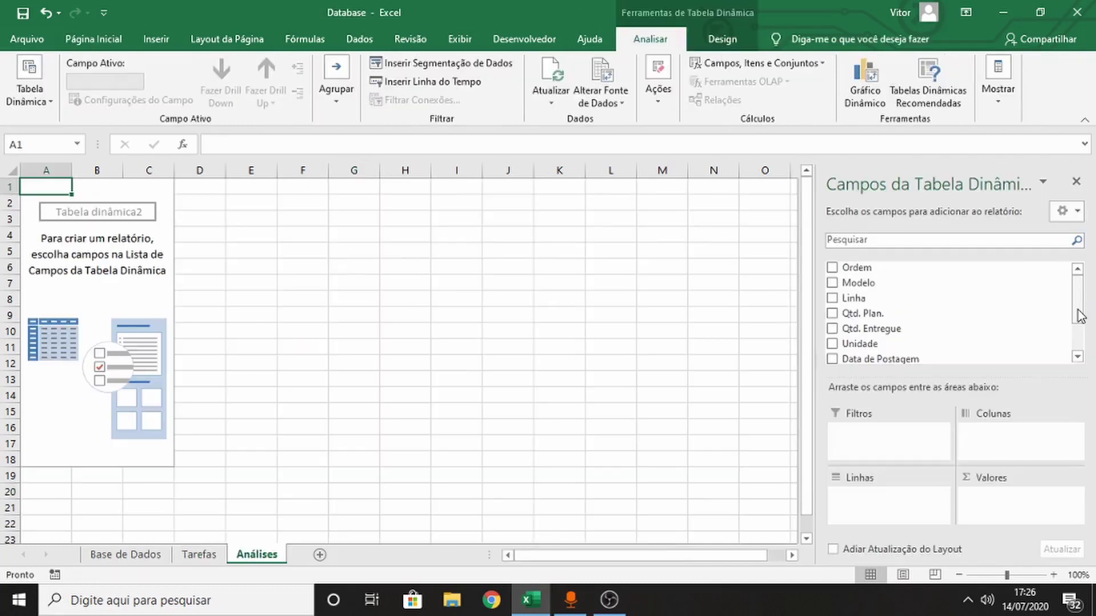
{"action": "scroll", "coordinate": [893, 311], "scroll_direction": "down", "scroll_amount": 2}
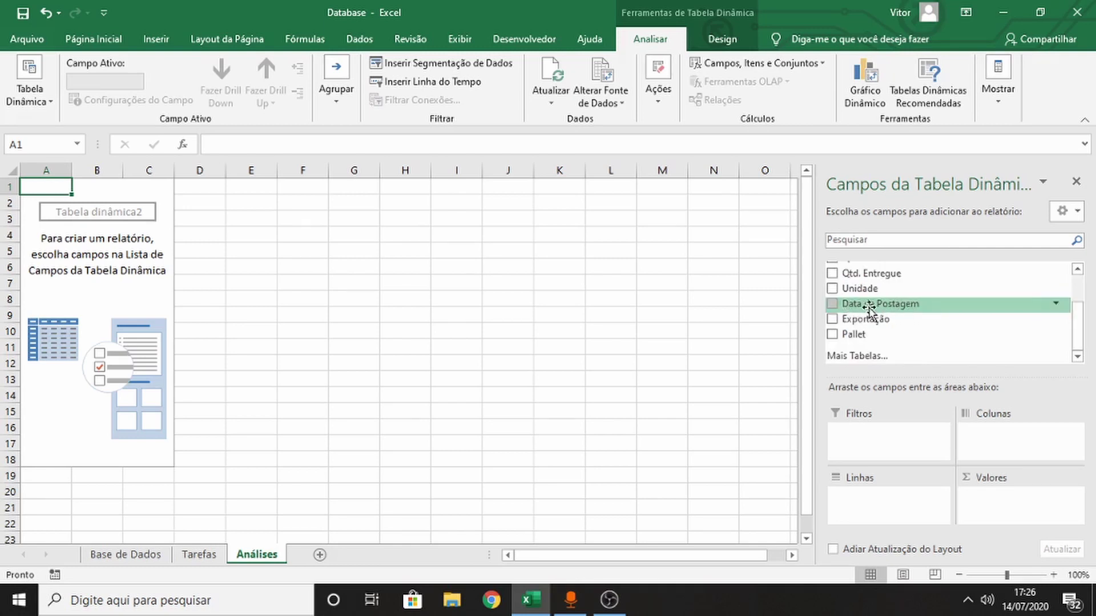
{"action": "left_click_drag", "start_coordinate": [871, 313], "coordinate": [873, 507]}
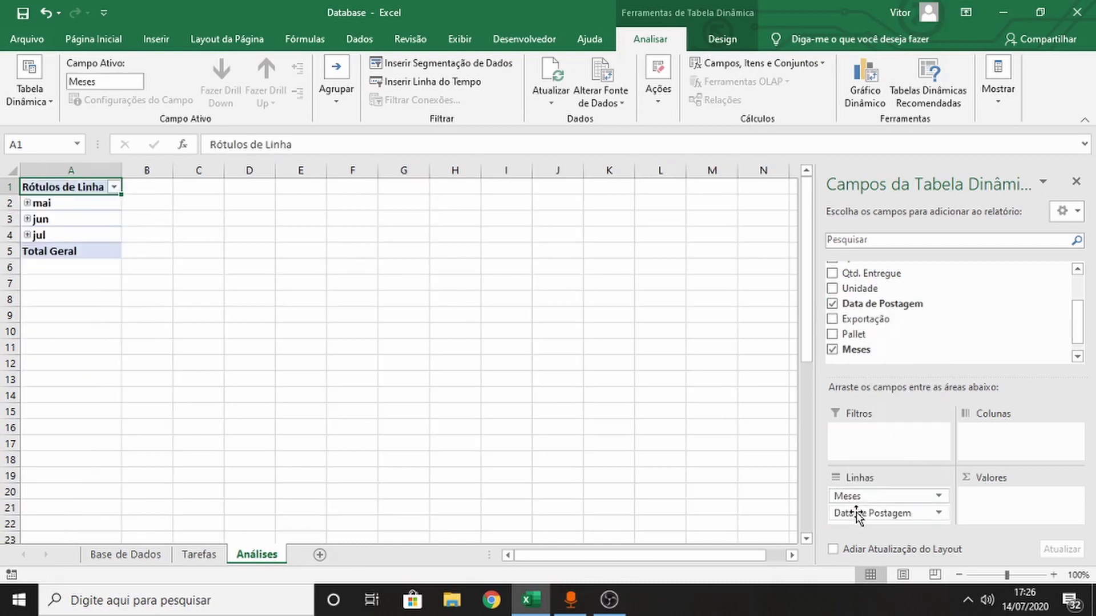
Step: Group the pivot table's dates by Dias and Meses, from 01/05/2020 to 13/07/2020
{"action": "left_click", "coordinate": [50, 203]}
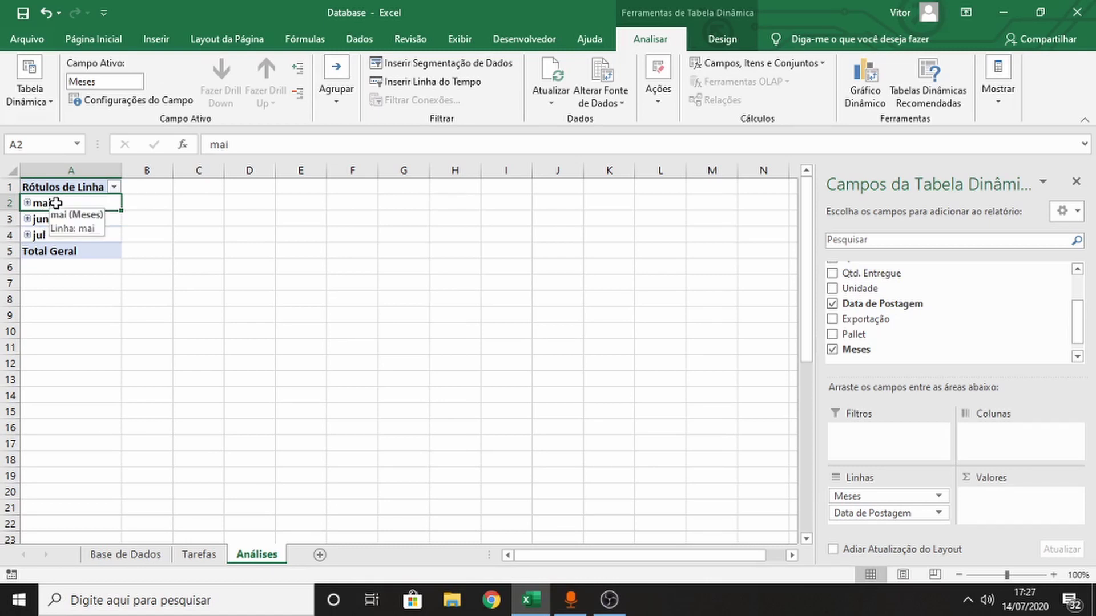
{"action": "left_click", "coordinate": [336, 88]}
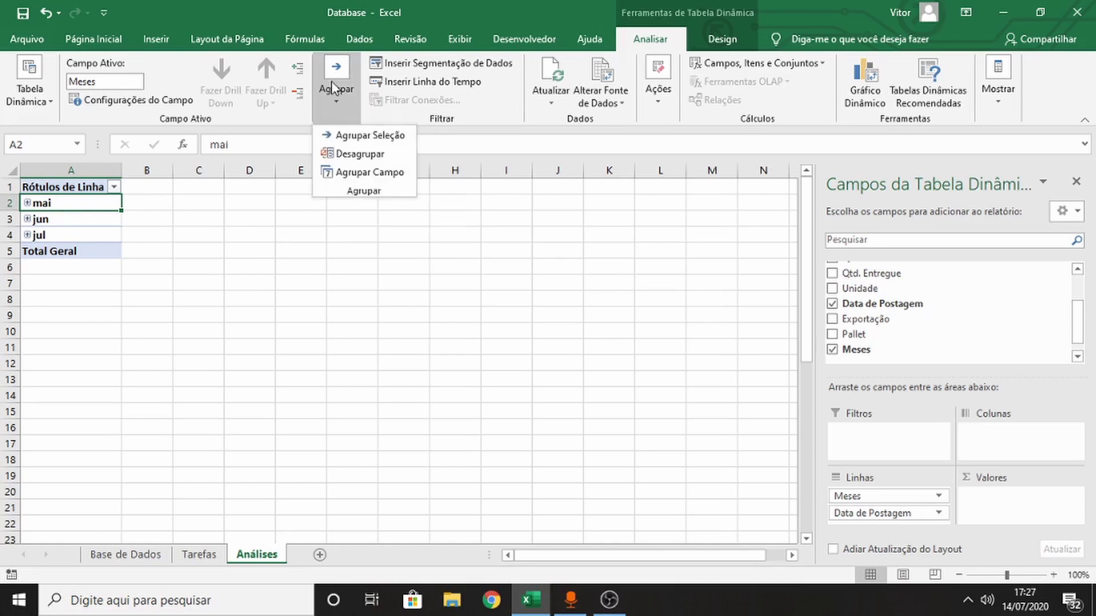
{"action": "left_click", "coordinate": [381, 140]}
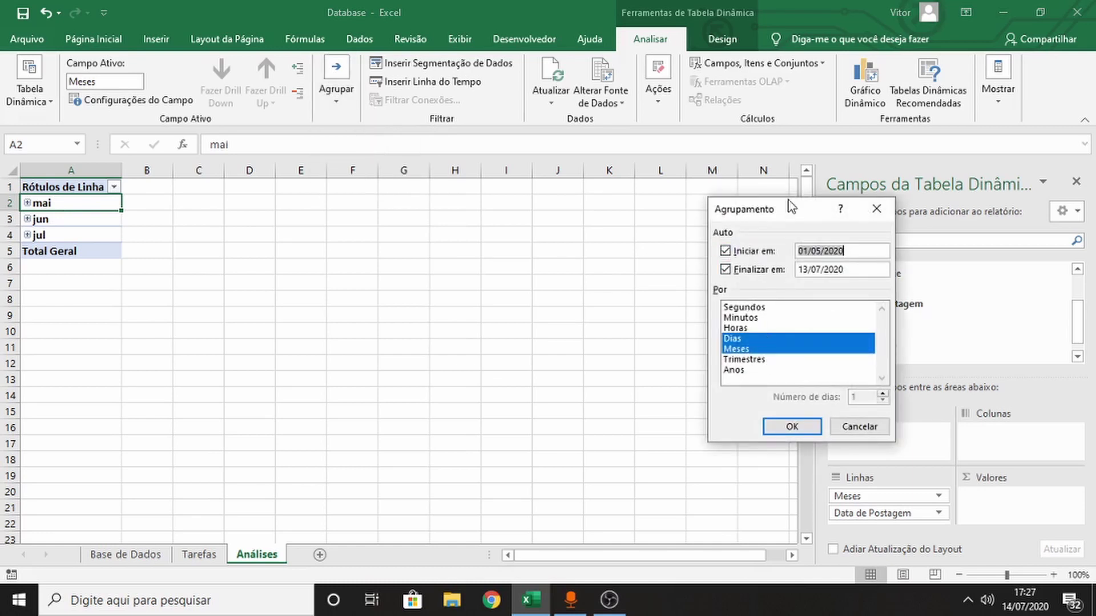
{"action": "left_click_drag", "start_coordinate": [790, 207], "coordinate": [580, 207]}
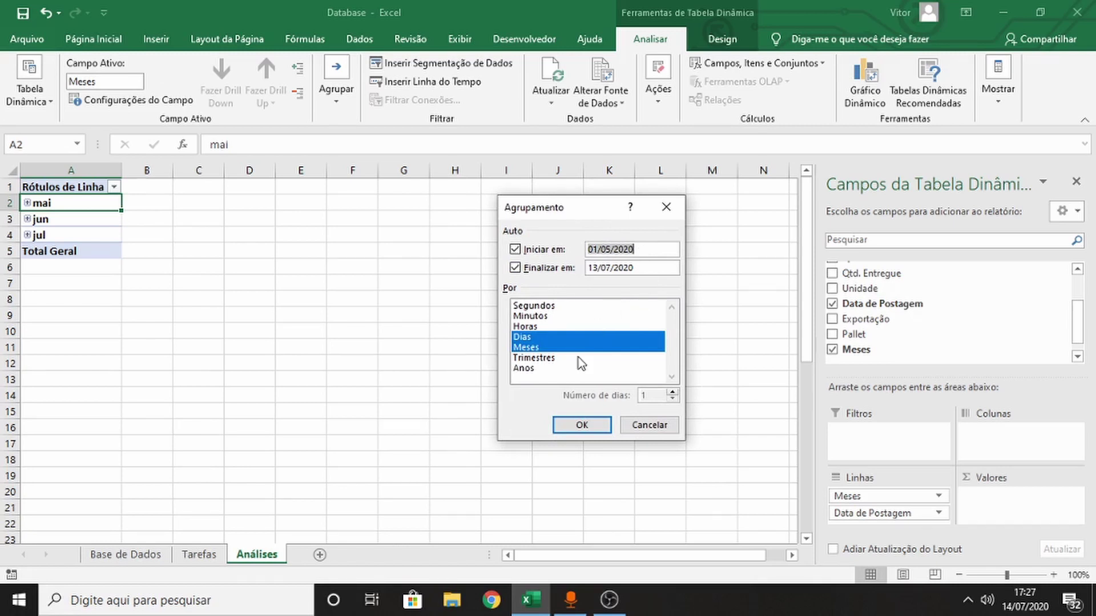
{"action": "left_click", "coordinate": [603, 425]}
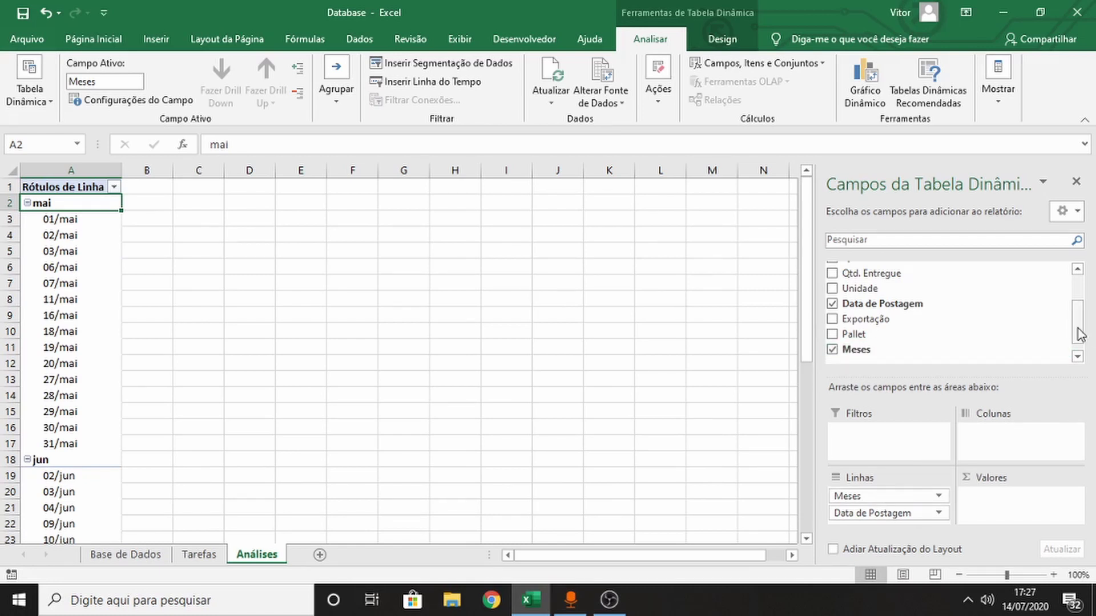
Step: Add Linha to the pivot rows above Meses and Qtd. Entregue to the values
{"action": "scroll", "coordinate": [1004, 305], "scroll_direction": "up", "scroll_amount": 4}
{"action": "left_click_drag", "start_coordinate": [1003, 305], "coordinate": [873, 492]}
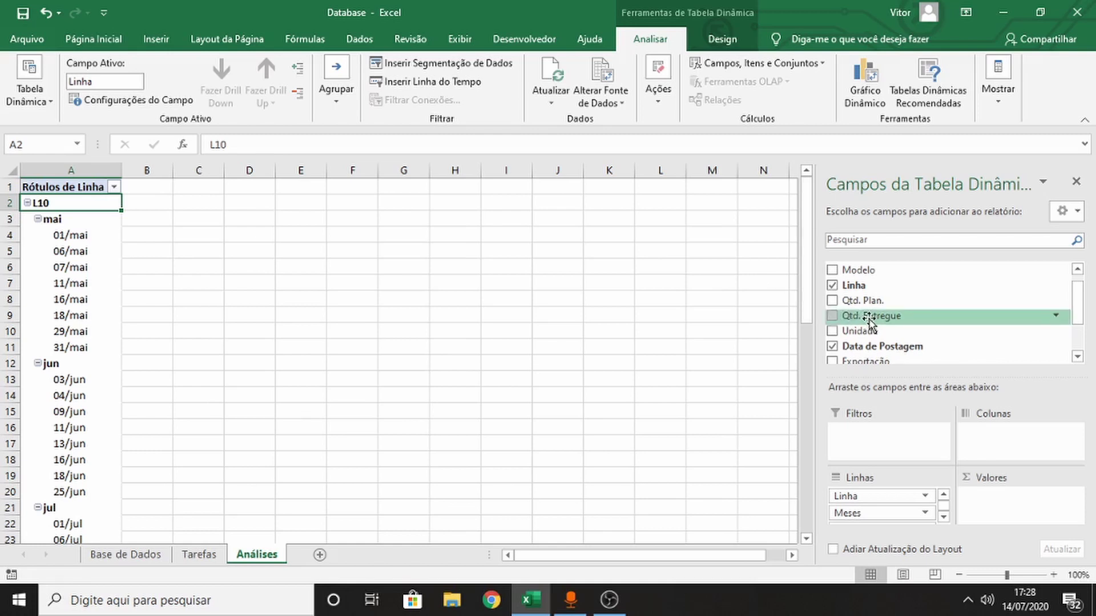
{"action": "left_click_drag", "start_coordinate": [872, 323], "coordinate": [998, 498]}
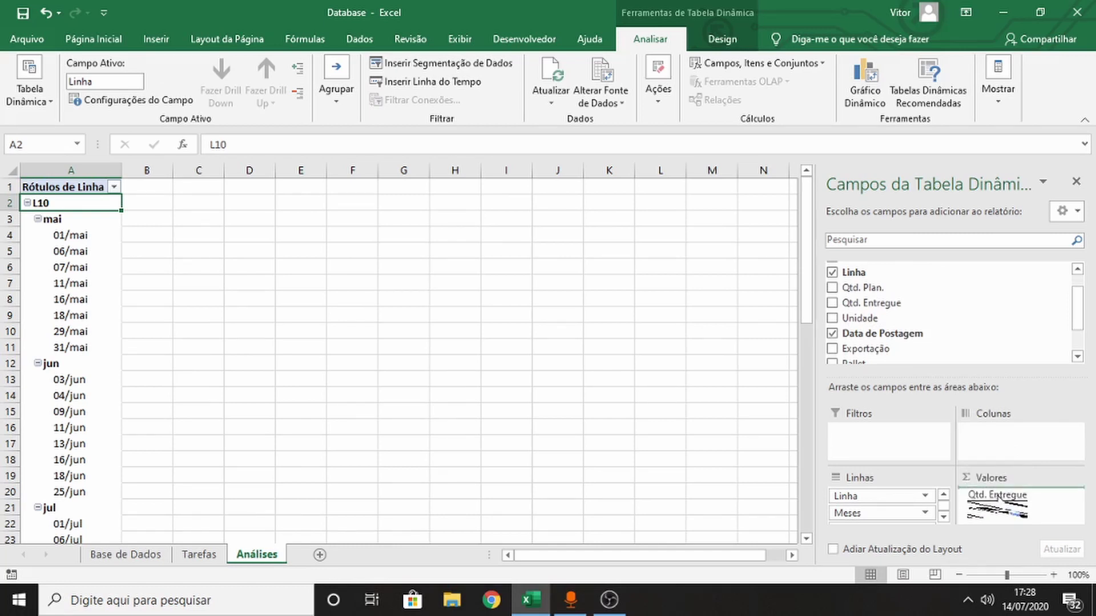
{"action": "left_click_drag", "start_coordinate": [998, 498], "coordinate": [997, 496]}
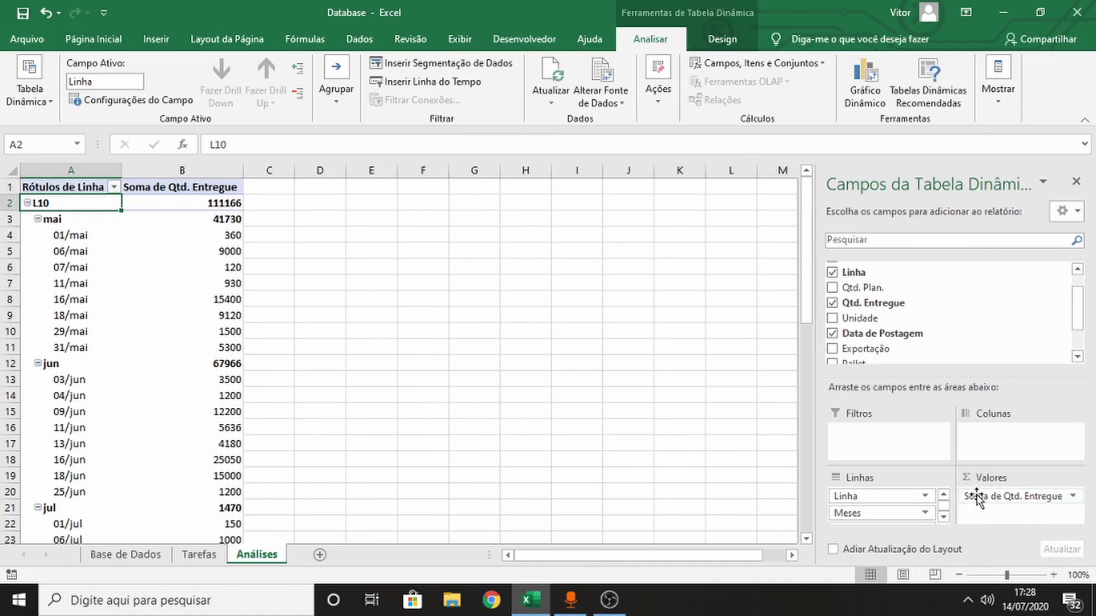
Step: Review the calculation types for the Qtd. Entregue value field and keep it summarized by Soma
{"action": "left_click", "coordinate": [1075, 497]}
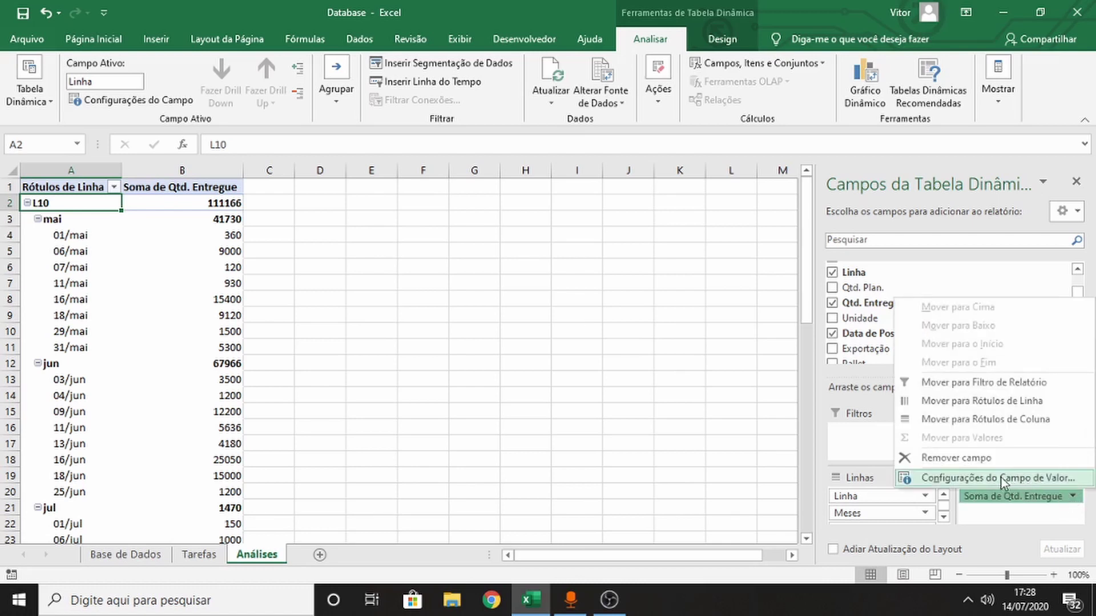
{"action": "left_click", "coordinate": [978, 479]}
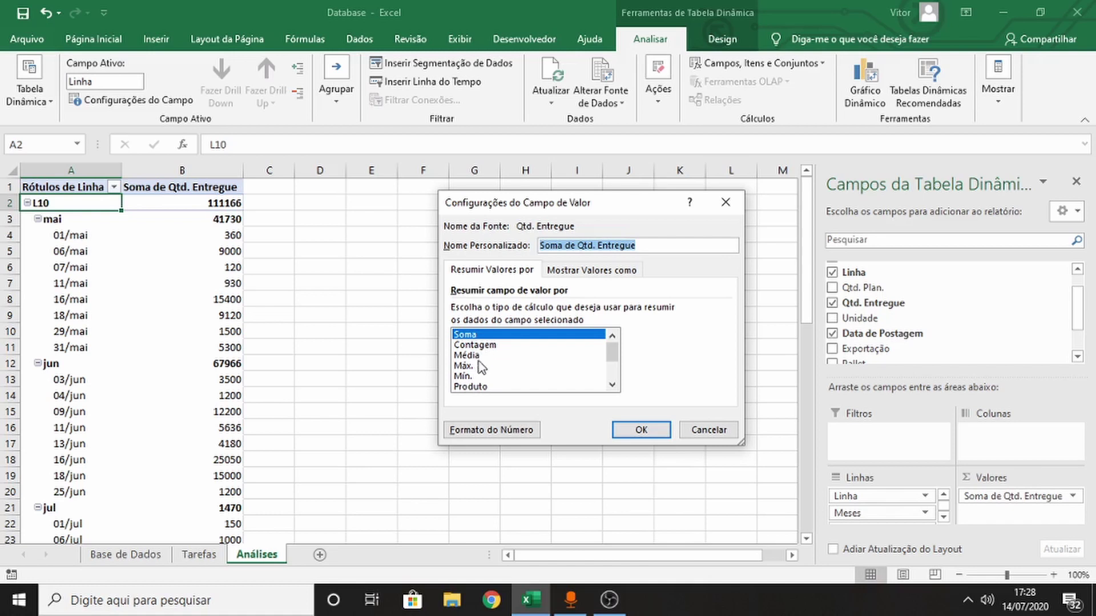
{"action": "mouse_move", "coordinate": [615, 360]}
{"action": "left_mouse_down"}
{"action": "mouse_move", "coordinate": [615, 375]}
{"action": "mouse_move", "coordinate": [614, 349]}
{"action": "left_mouse_up"}
{"action": "left_click", "coordinate": [625, 429]}
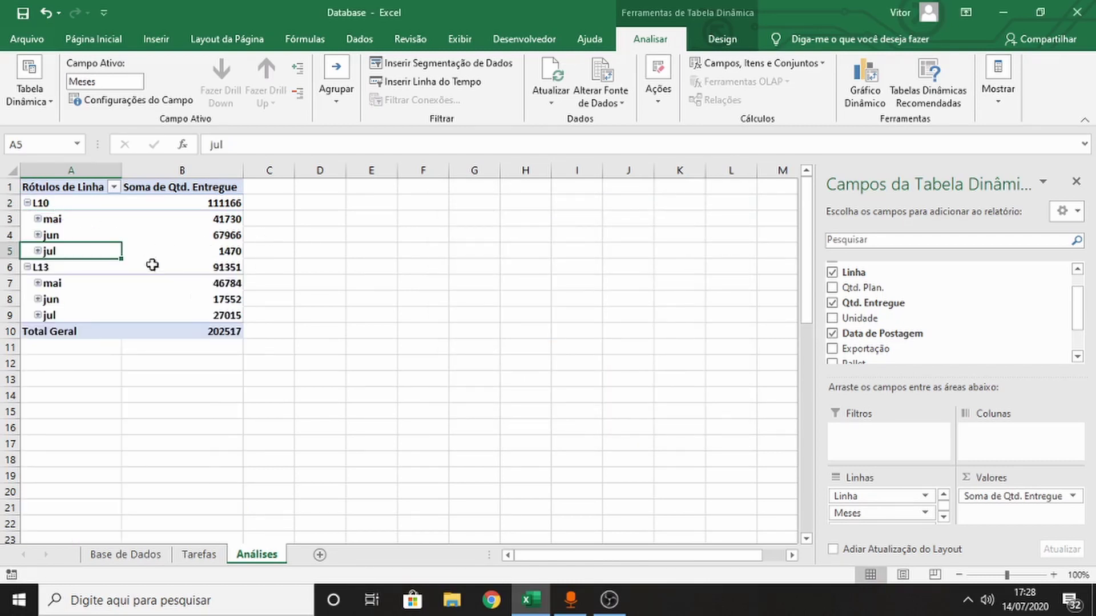
Step: Remove Data de Postagem from the pivot rows and move Linha from the rows to the columns
{"action": "scroll", "coordinate": [879, 517], "scroll_direction": "down", "scroll_amount": 1}
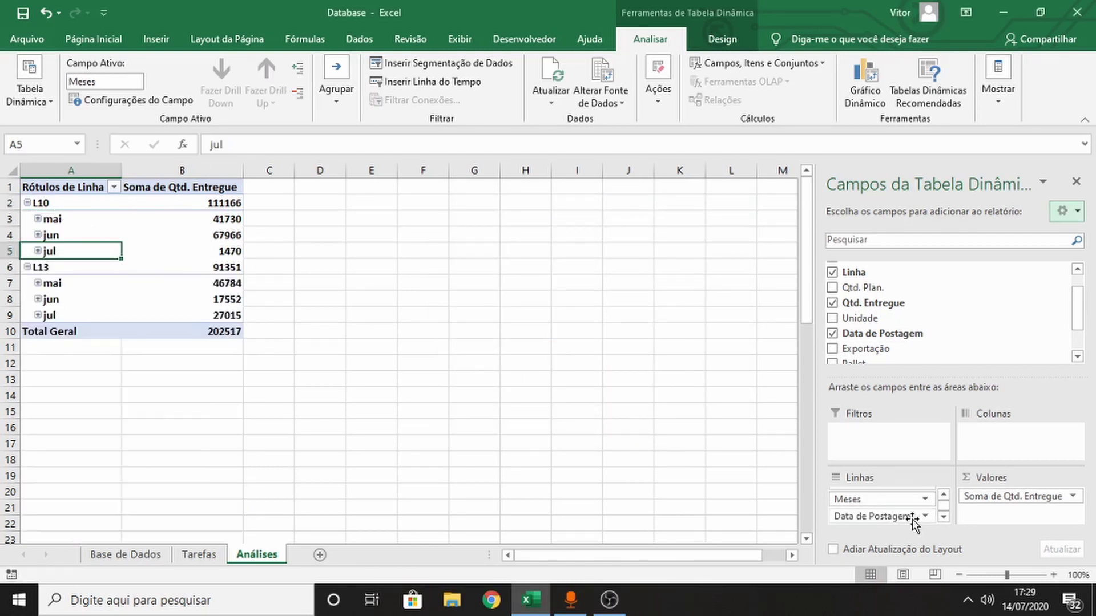
{"action": "left_click", "coordinate": [878, 517]}
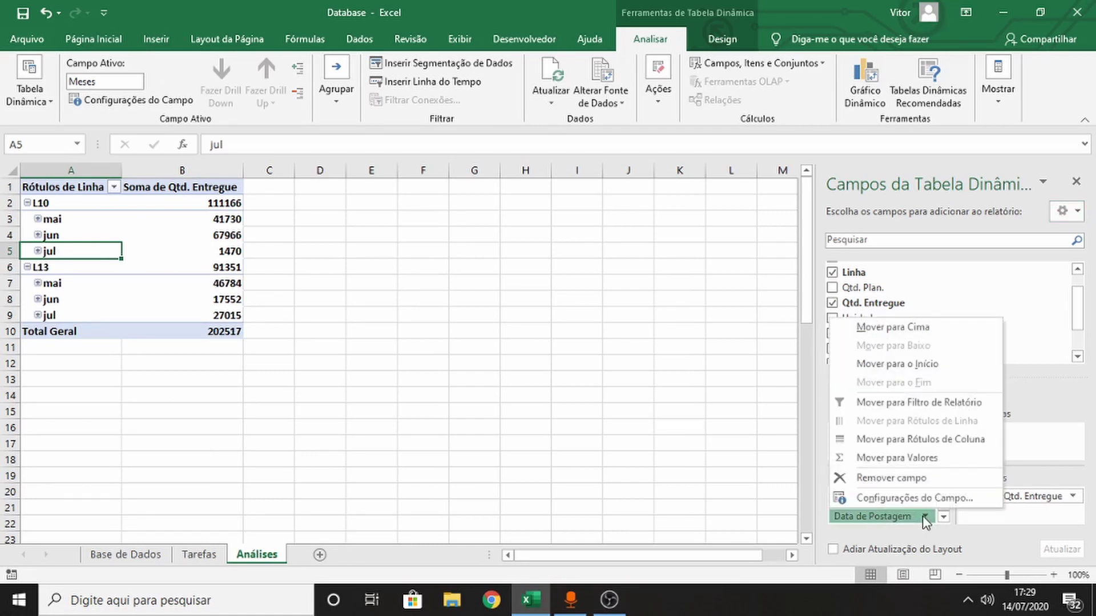
{"action": "left_click", "coordinate": [878, 482]}
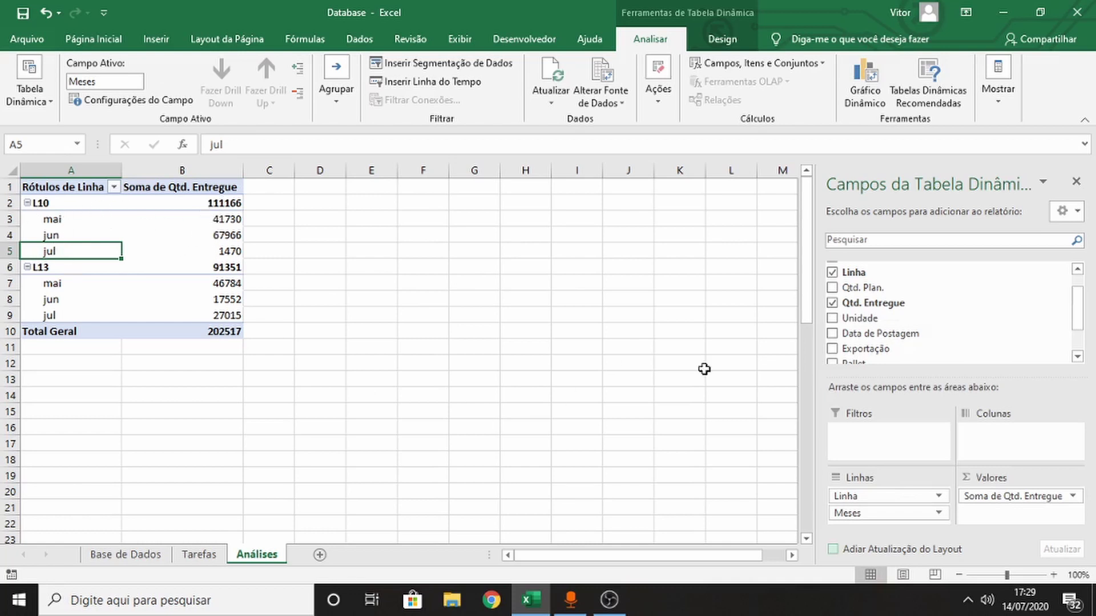
{"action": "left_click_drag", "start_coordinate": [850, 496], "coordinate": [994, 438]}
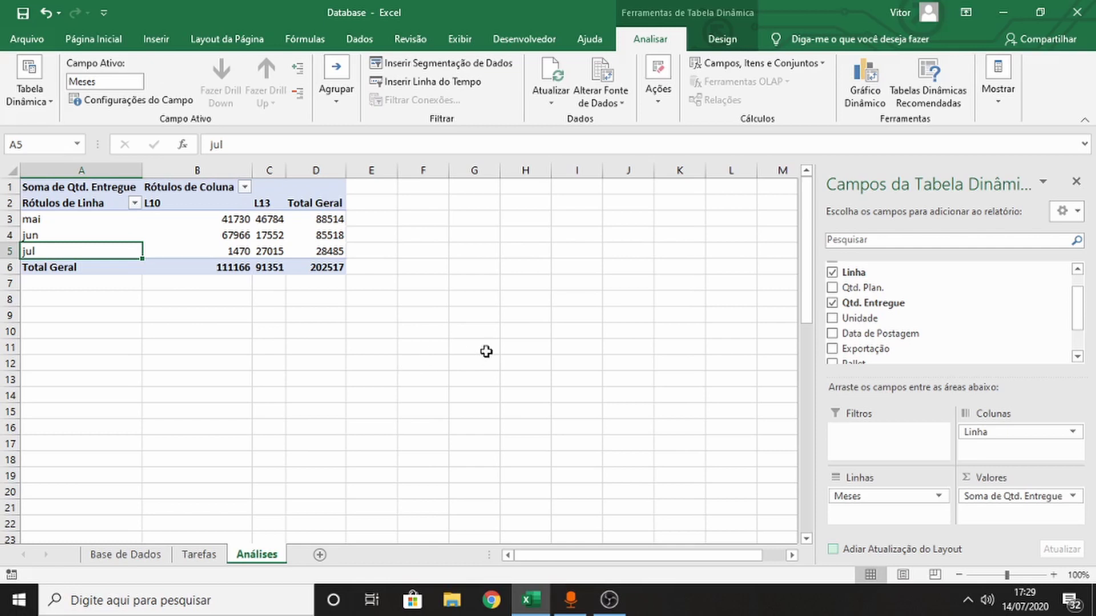
Step: Preview the line, pie, bar and area chart types, and insert a Coluna Agrupada pivot chart from the pivot table
{"action": "left_click", "coordinate": [70, 203]}
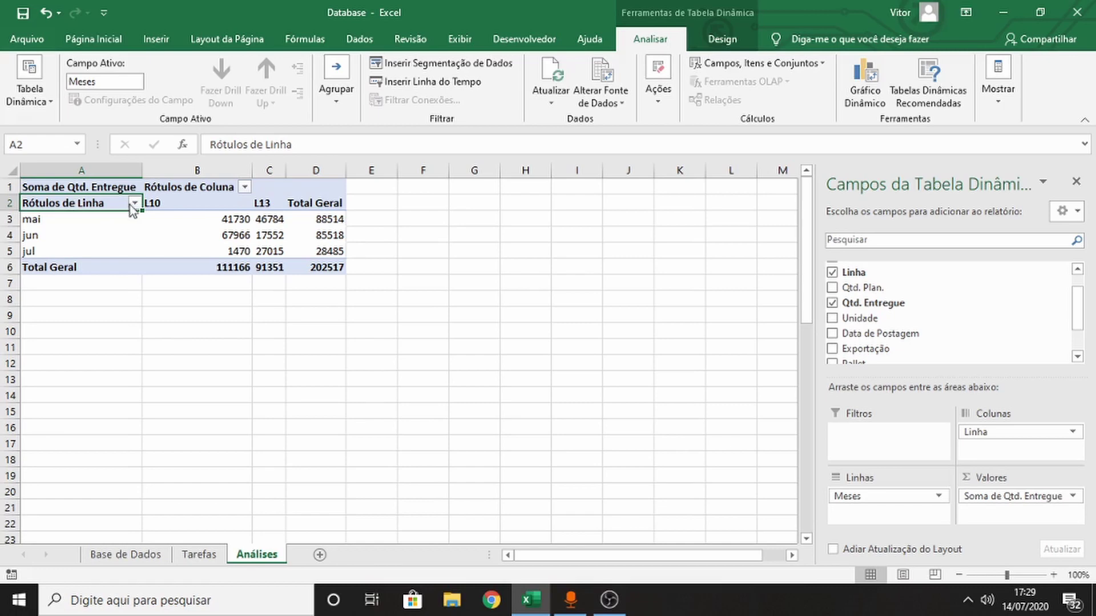
{"action": "left_click", "coordinate": [863, 104]}
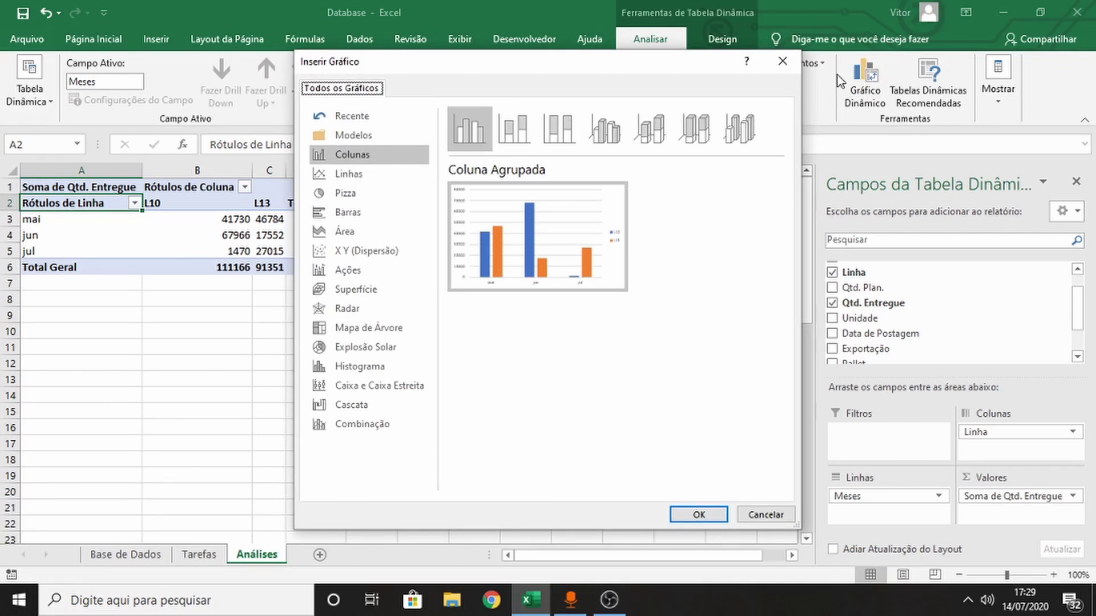
{"action": "mouse_move", "coordinate": [578, 242]}
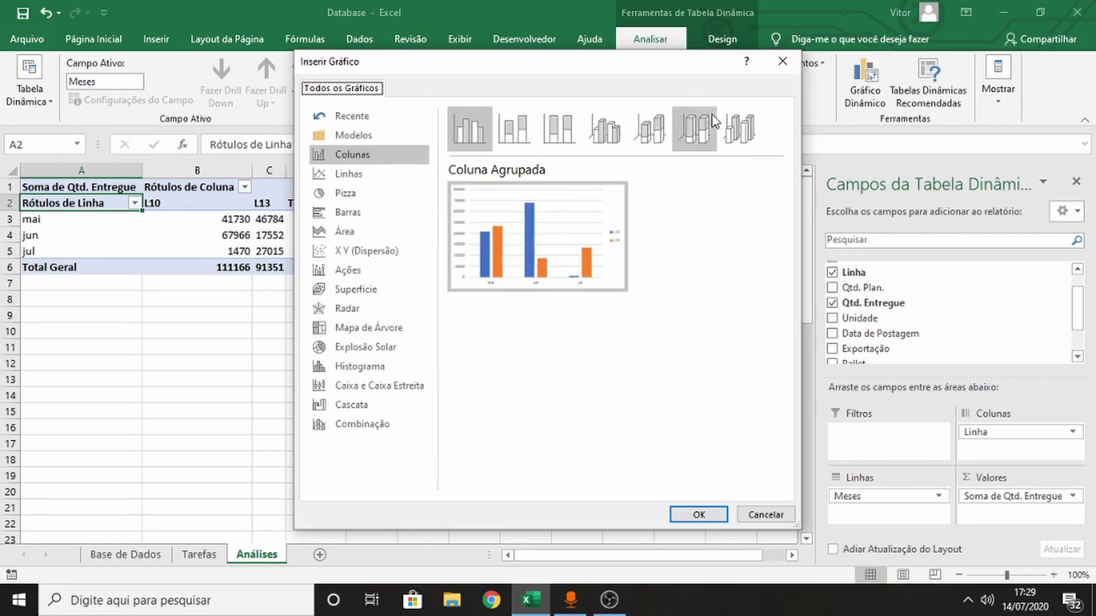
{"action": "left_click", "coordinate": [369, 174]}
{"action": "left_click", "coordinate": [361, 194]}
{"action": "left_click", "coordinate": [366, 212]}
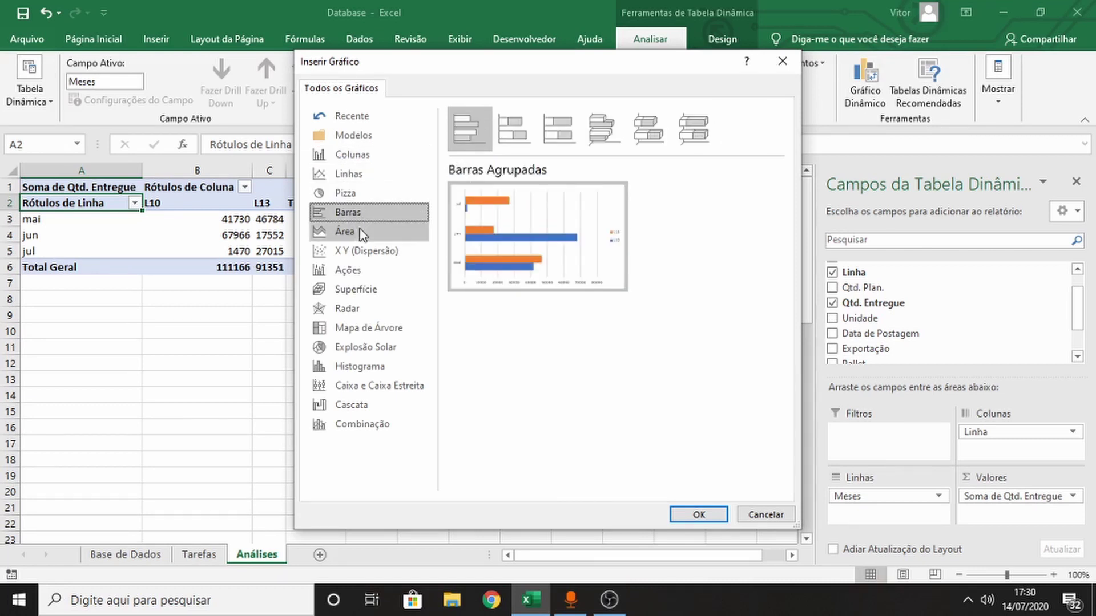
{"action": "left_click", "coordinate": [355, 231]}
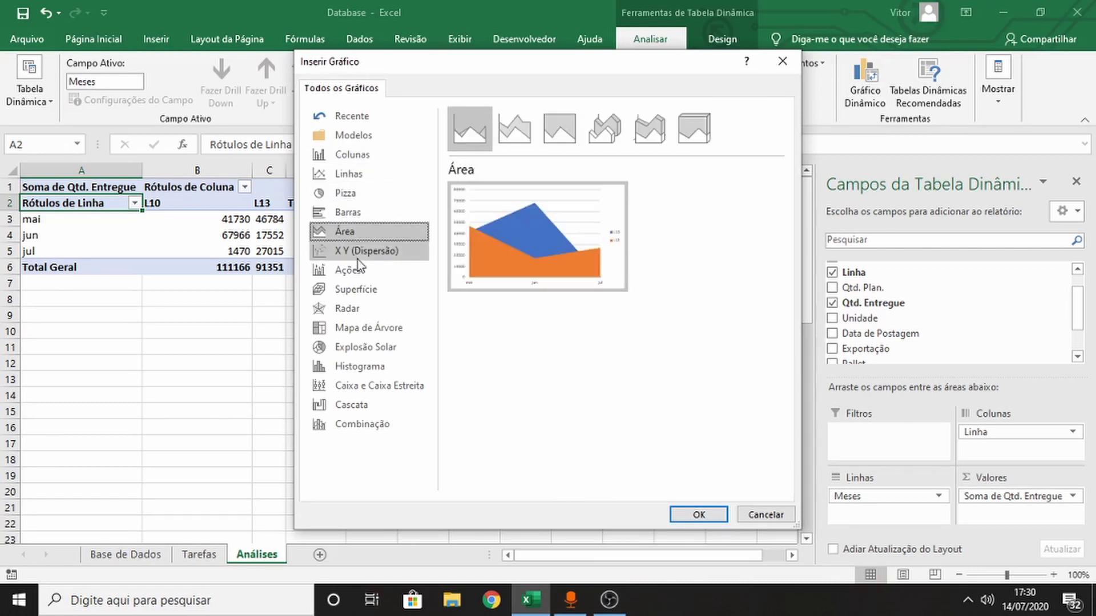
{"action": "left_click", "coordinate": [354, 159]}
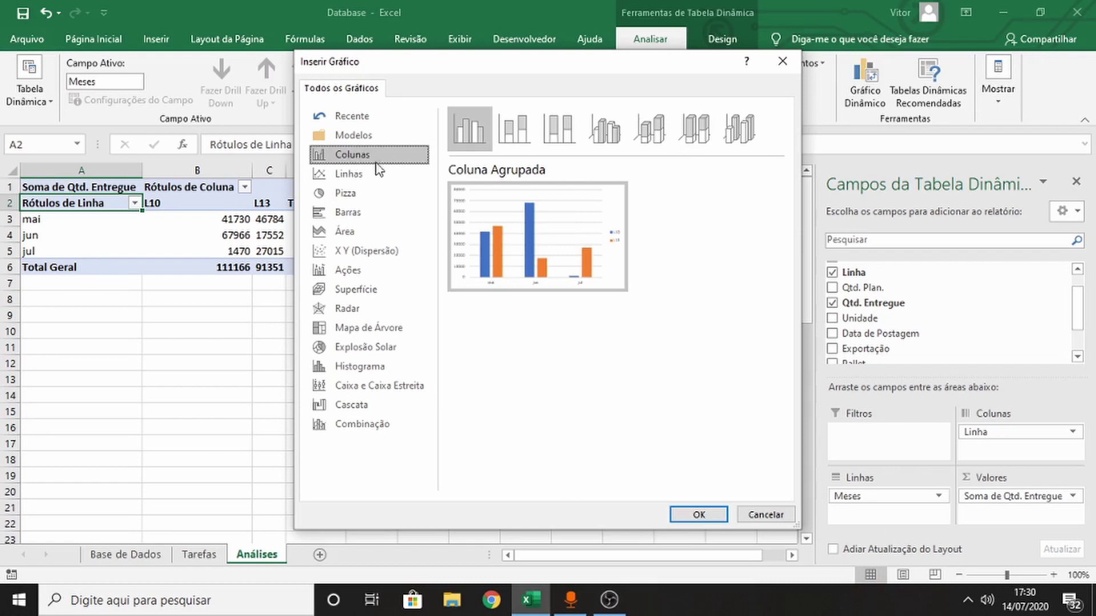
{"action": "left_click", "coordinate": [706, 516]}
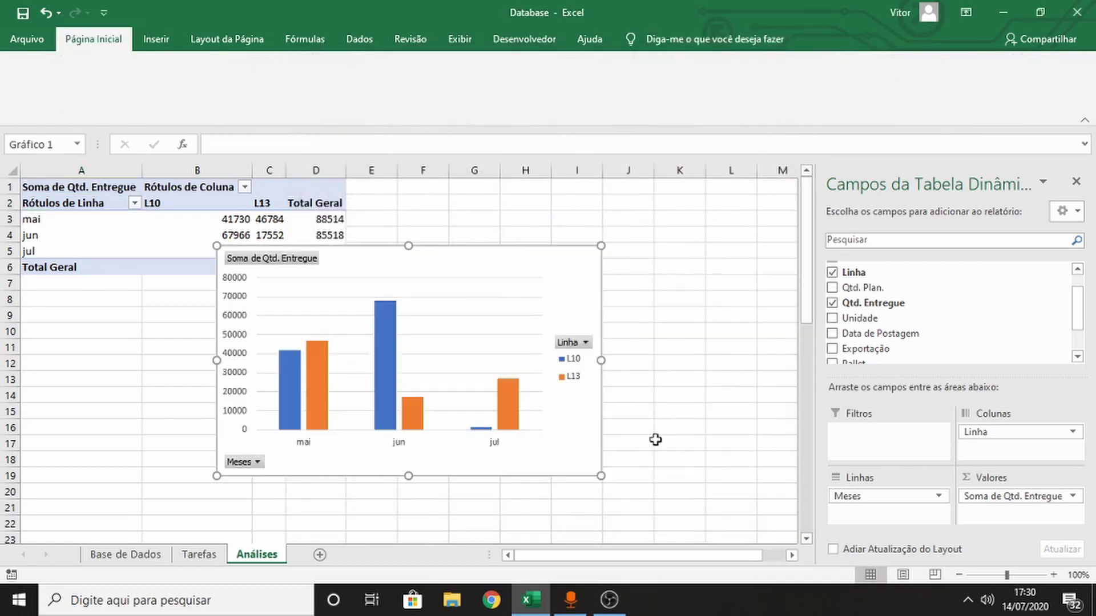
Step: Place the pivot chart beside the pivot table and move Linha from the legend to the axis categories above Meses
{"action": "left_click_drag", "start_coordinate": [521, 264], "coordinate": [677, 202]}
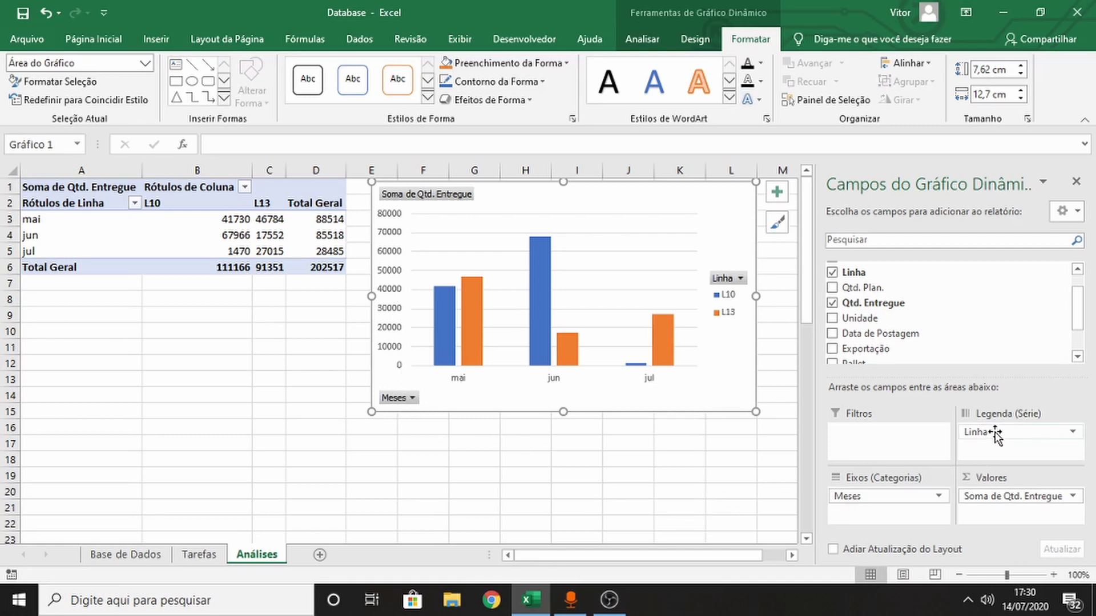
{"action": "left_click_drag", "start_coordinate": [995, 435], "coordinate": [860, 492]}
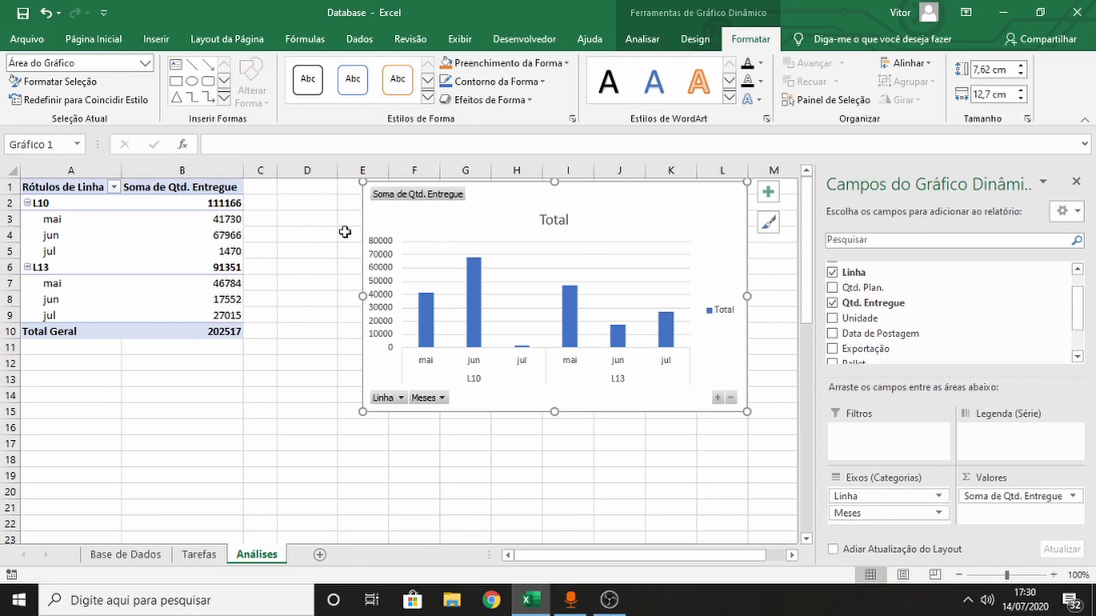
{"action": "left_click", "coordinate": [87, 187]}
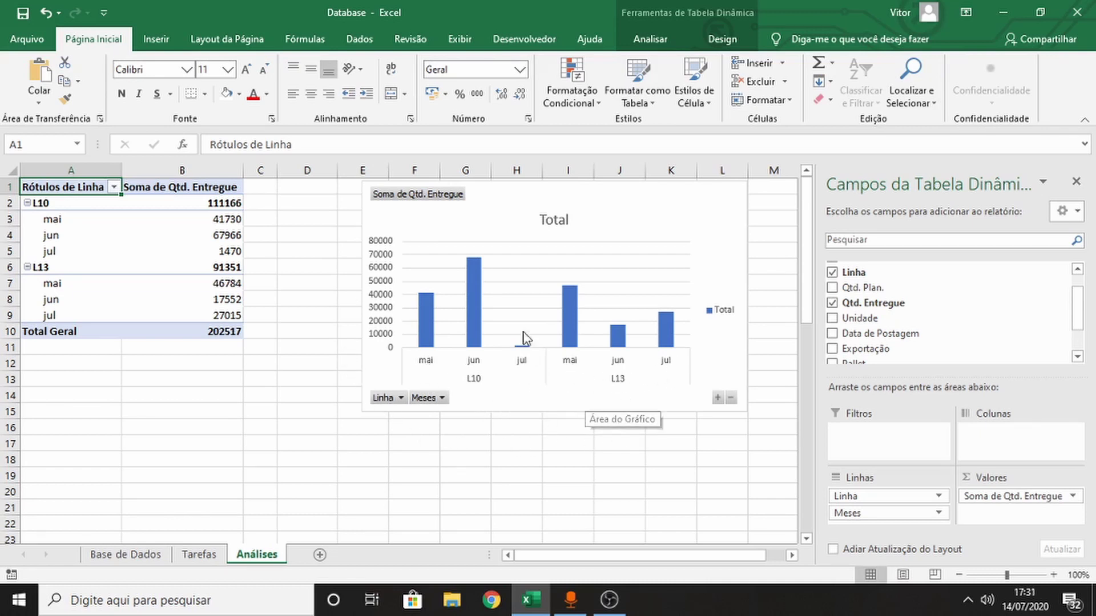
Step: Change the pivot chart's title to "Produção Total (EA)"
{"action": "left_click", "coordinate": [557, 222]}
{"action": "double_click", "coordinate": [557, 224]}
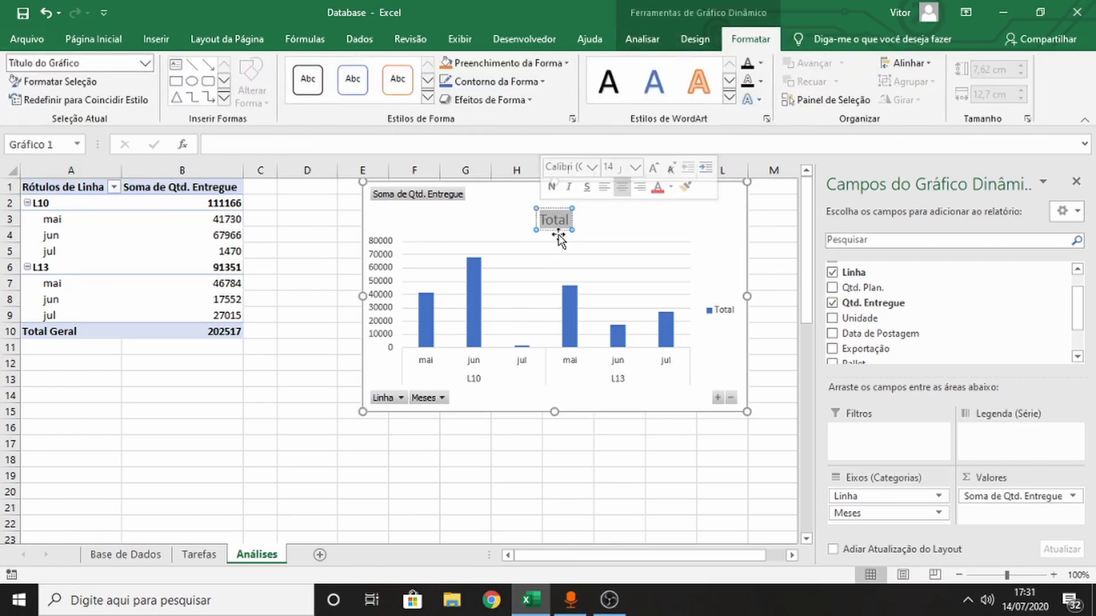
{"action": "type", "text": "Produ"}
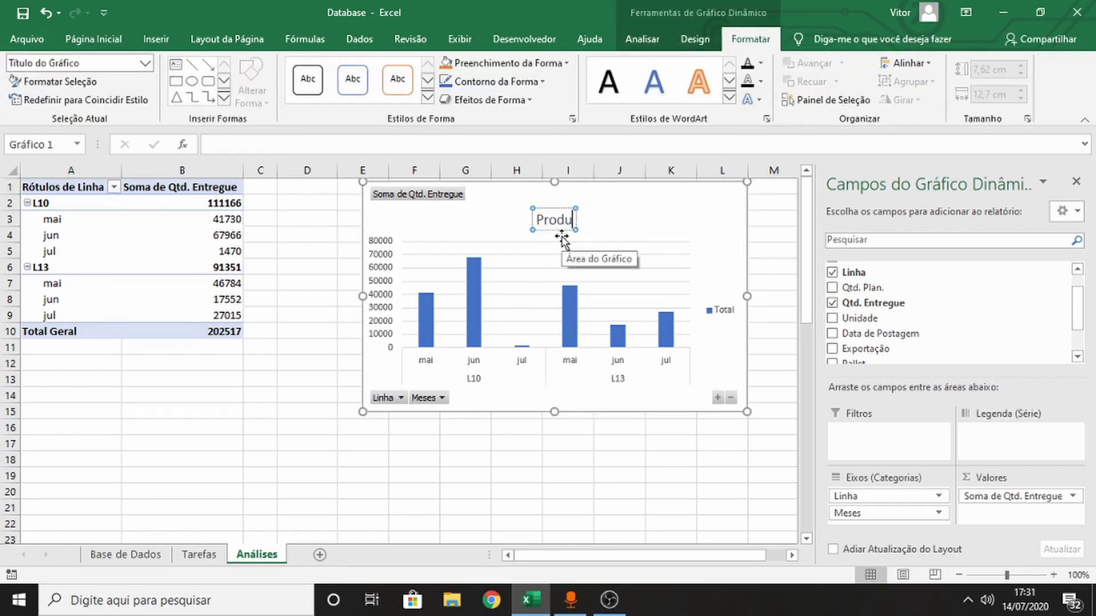
{"action": "type", "text": "ção Tota"}
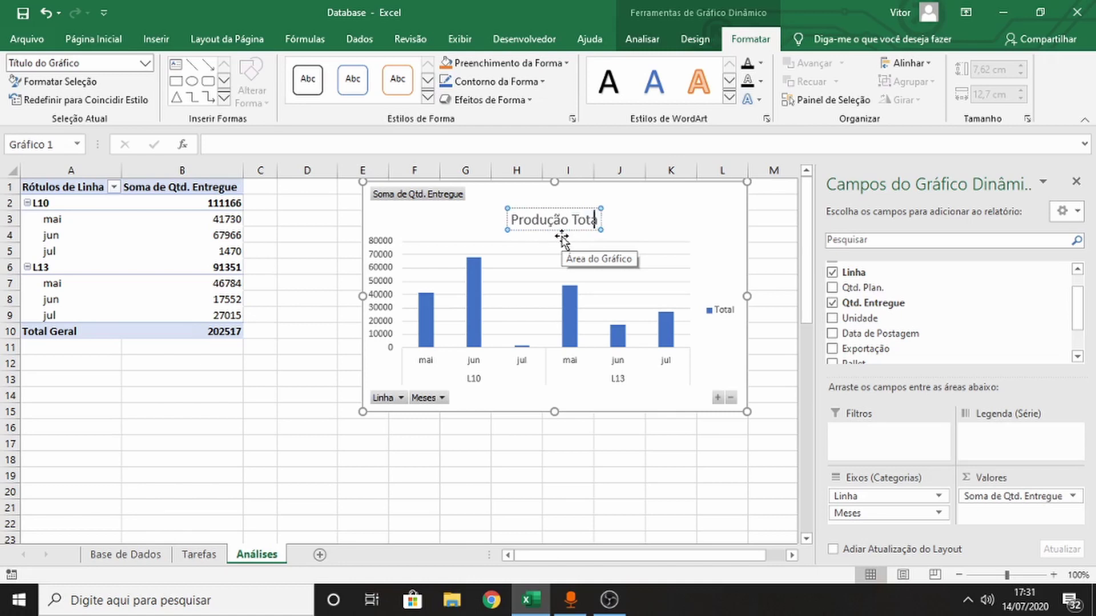
{"action": "type", "text": "l ("}
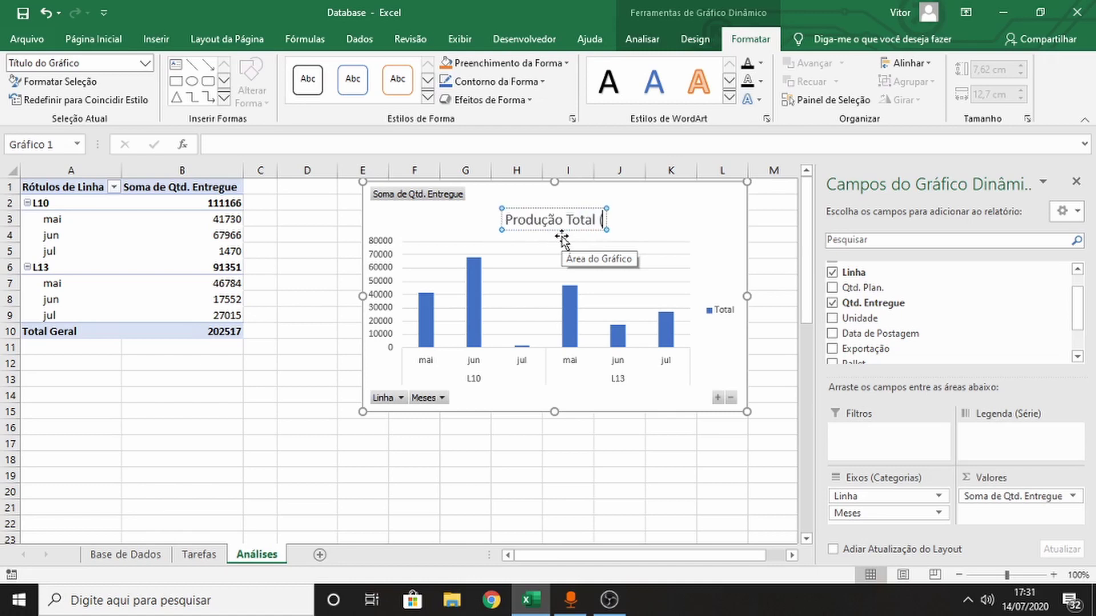
{"action": "type", "text": "EA)"}
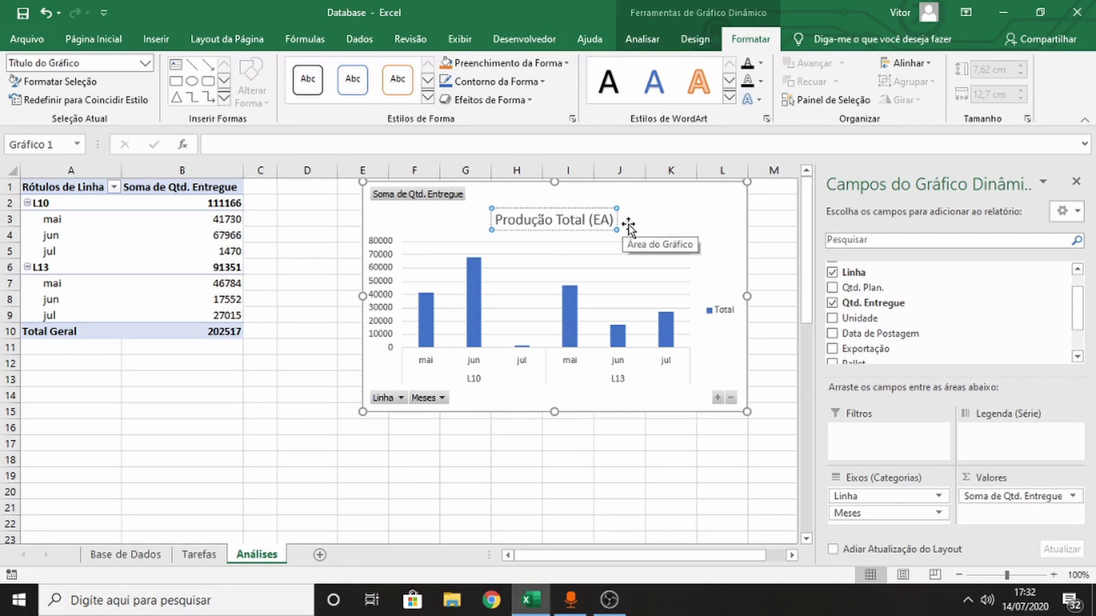
{"action": "left_click", "coordinate": [628, 227]}
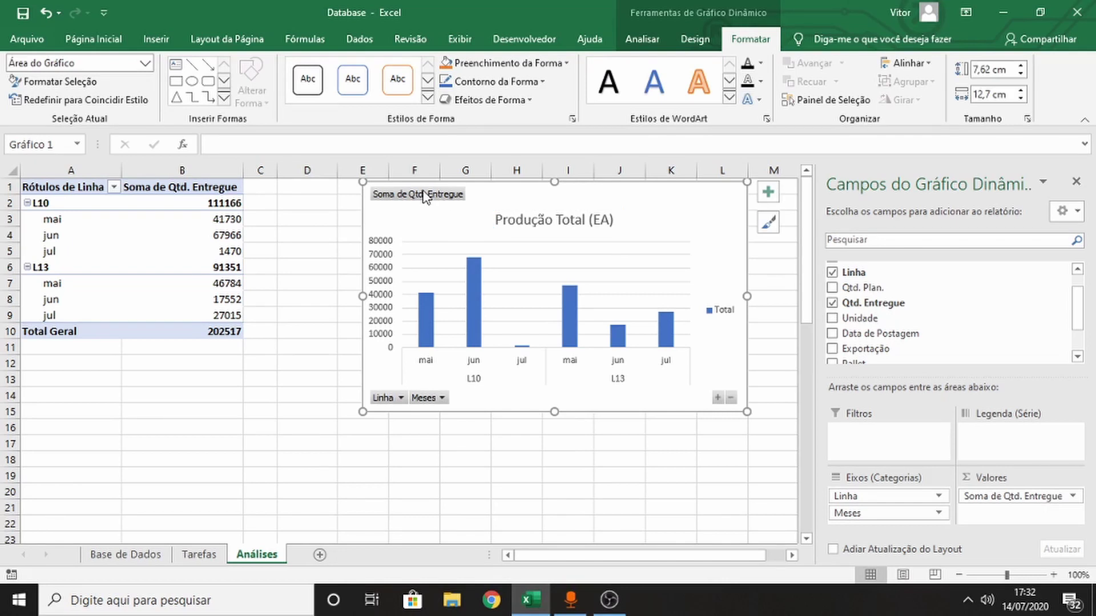
Step: Review the filter options of the chart's Linha and Meses fields without applying a filter
{"action": "left_click", "coordinate": [402, 398]}
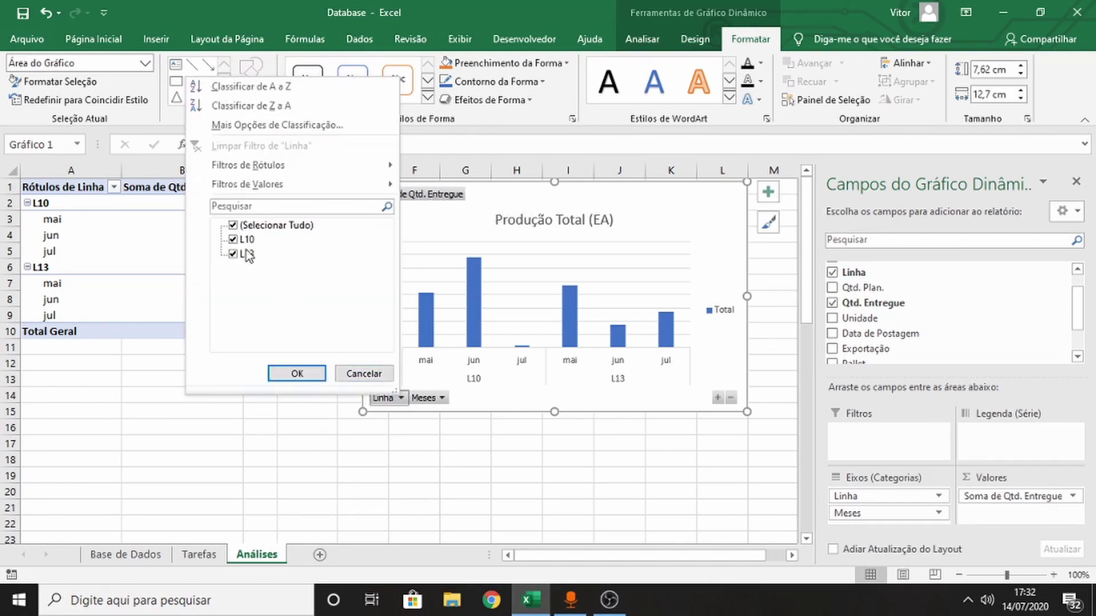
{"action": "left_click", "coordinate": [357, 371]}
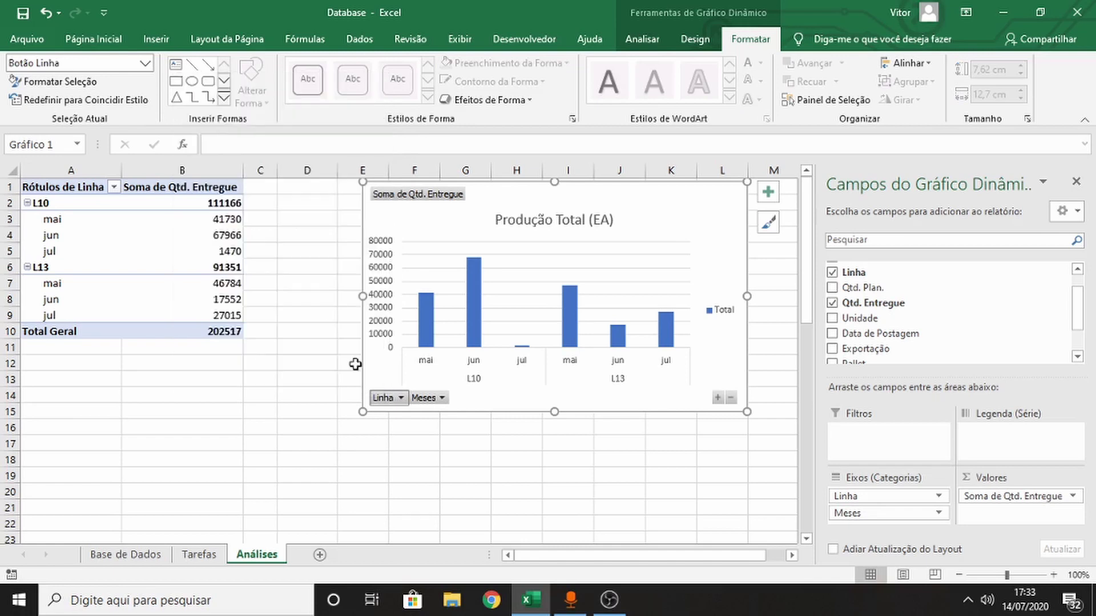
{"action": "left_click", "coordinate": [442, 399]}
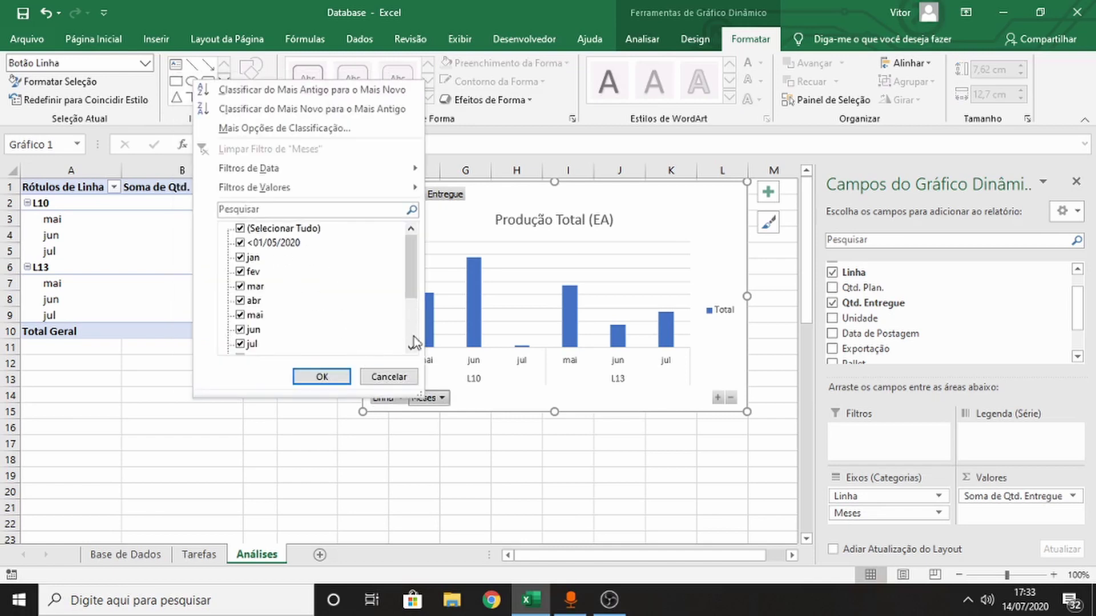
{"action": "left_click", "coordinate": [389, 376]}
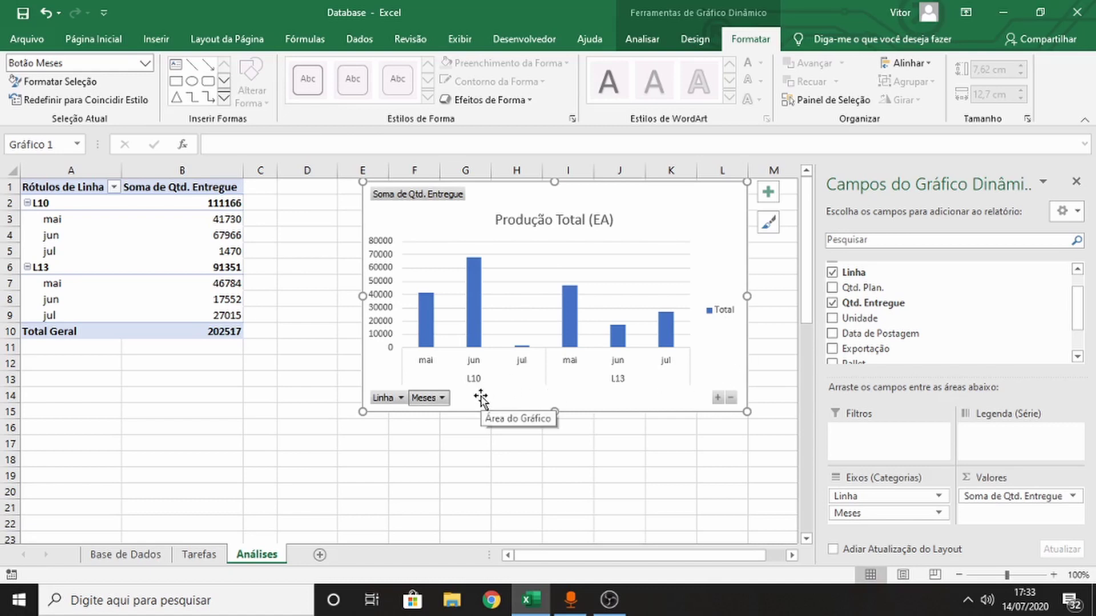
Step: Hide all field buttons on the pivot chart
{"action": "right_click", "coordinate": [445, 398]}
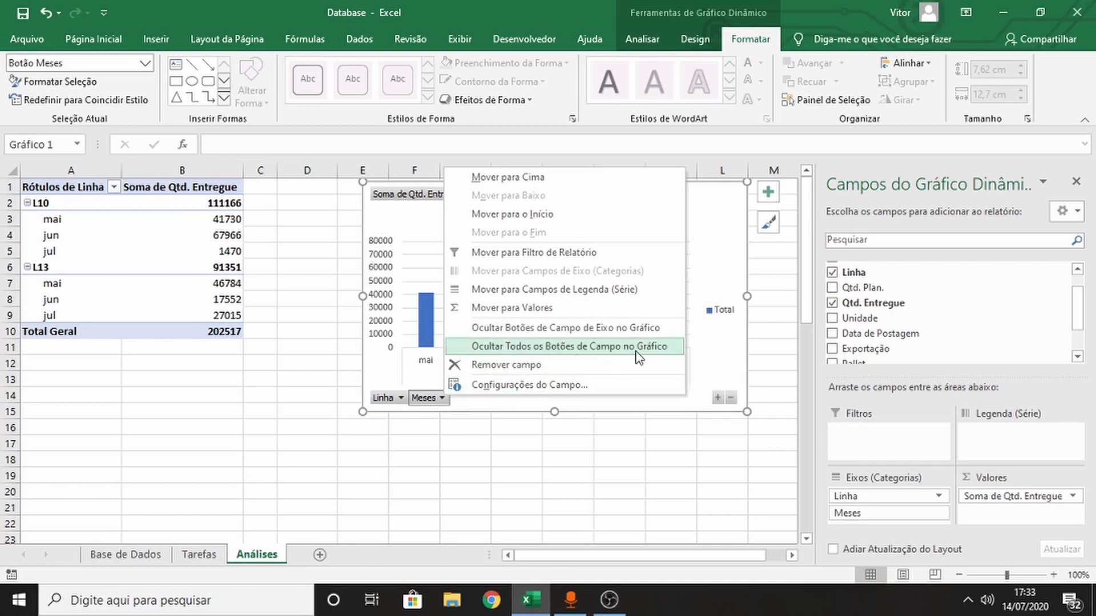
{"action": "left_click", "coordinate": [589, 350]}
{"action": "left_click", "coordinate": [516, 443]}
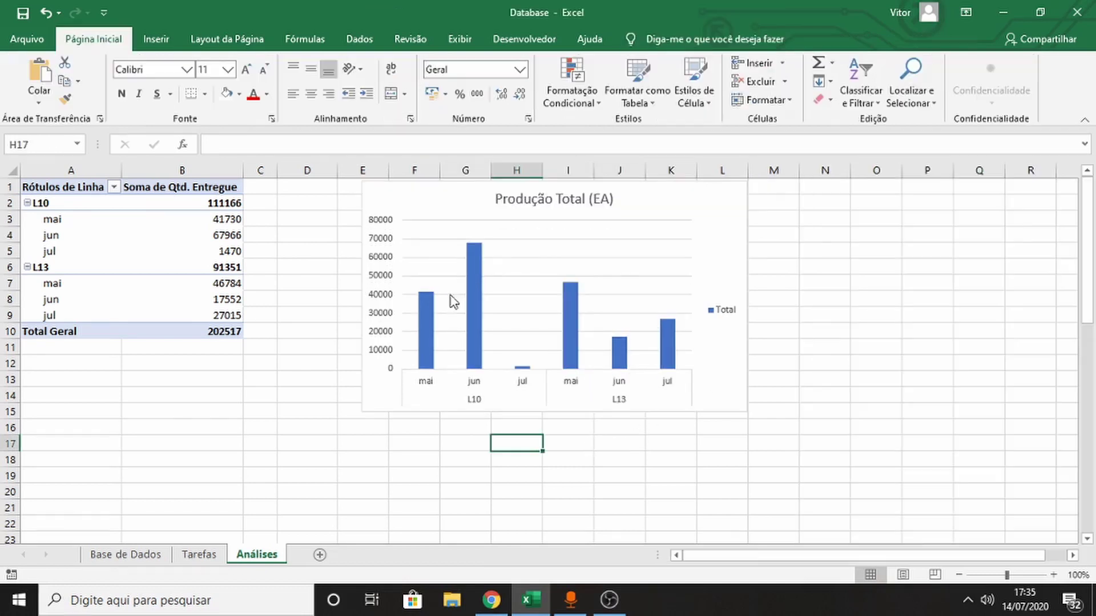
Step: Copy the pivot chart, paste it as a picture and place the picture beside the original chart, starting near column M
{"action": "right_click", "coordinate": [642, 203]}
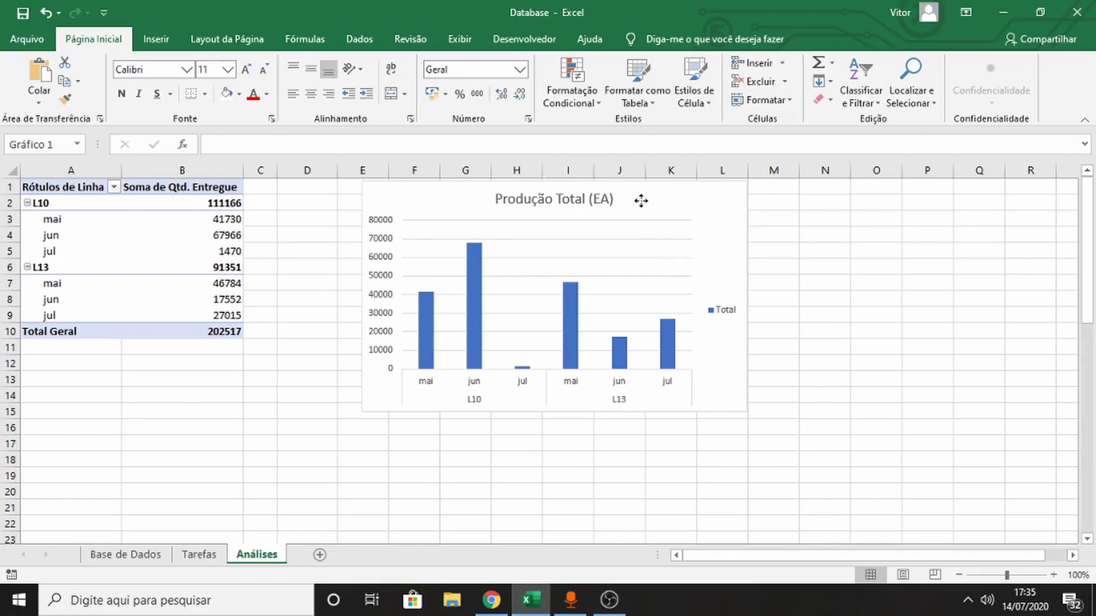
{"action": "left_click", "coordinate": [680, 228]}
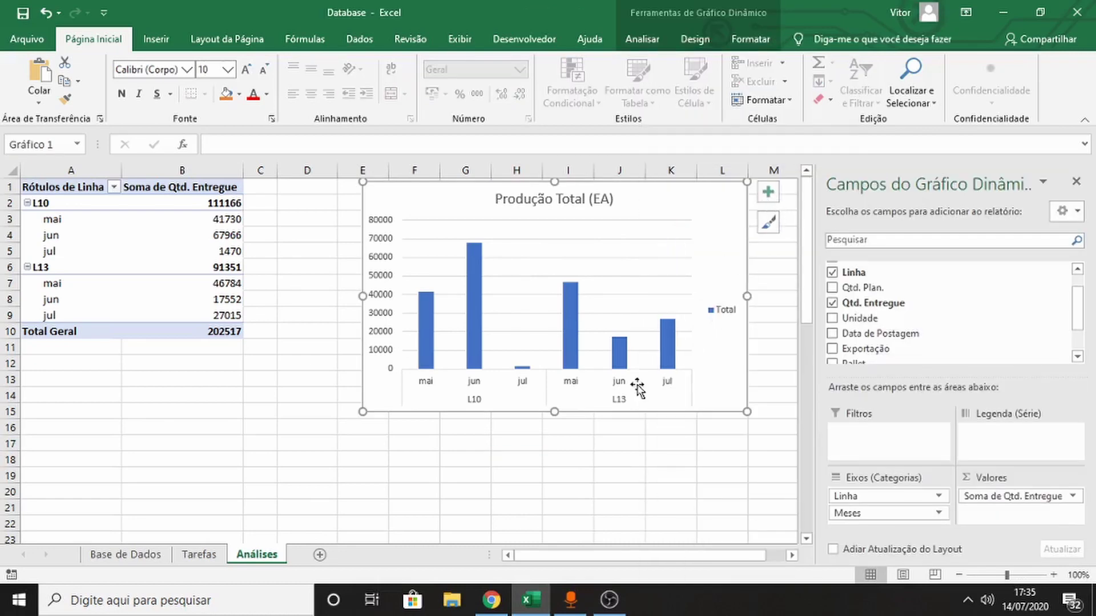
{"action": "right_click", "coordinate": [371, 425]}
{"action": "left_click", "coordinate": [454, 134]}
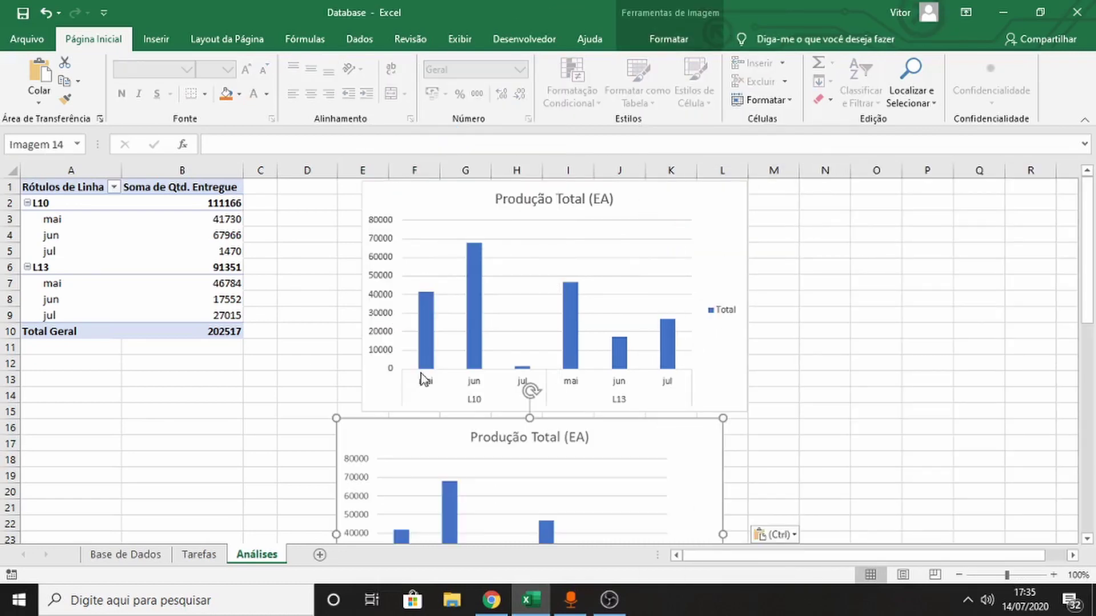
{"action": "left_click_drag", "start_coordinate": [404, 433], "coordinate": [814, 188]}
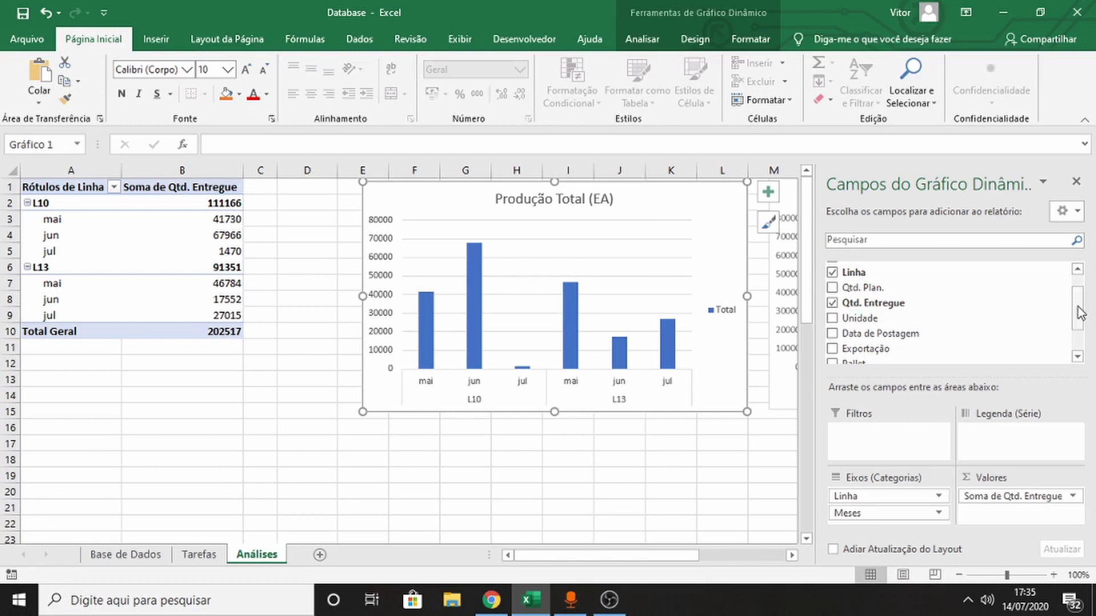
Step: Add Exportação as a report filter for the pivot chart and filter it to show only the value 1
{"action": "left_click_drag", "start_coordinate": [1079, 308], "coordinate": [1081, 336]}
{"action": "left_click_drag", "start_coordinate": [864, 315], "coordinate": [876, 437]}
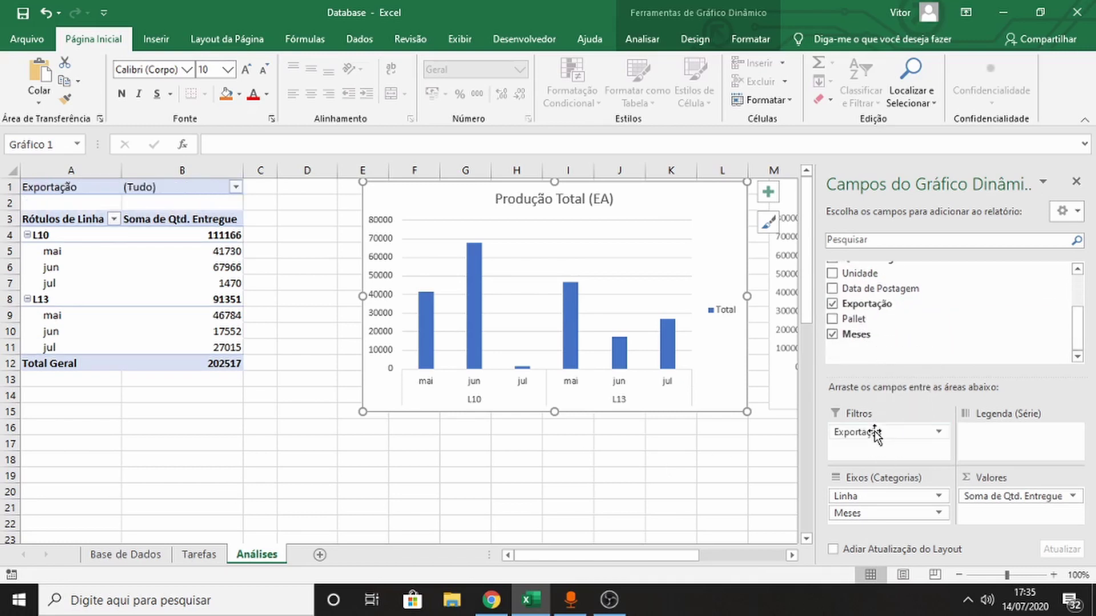
{"action": "left_click", "coordinate": [236, 188]}
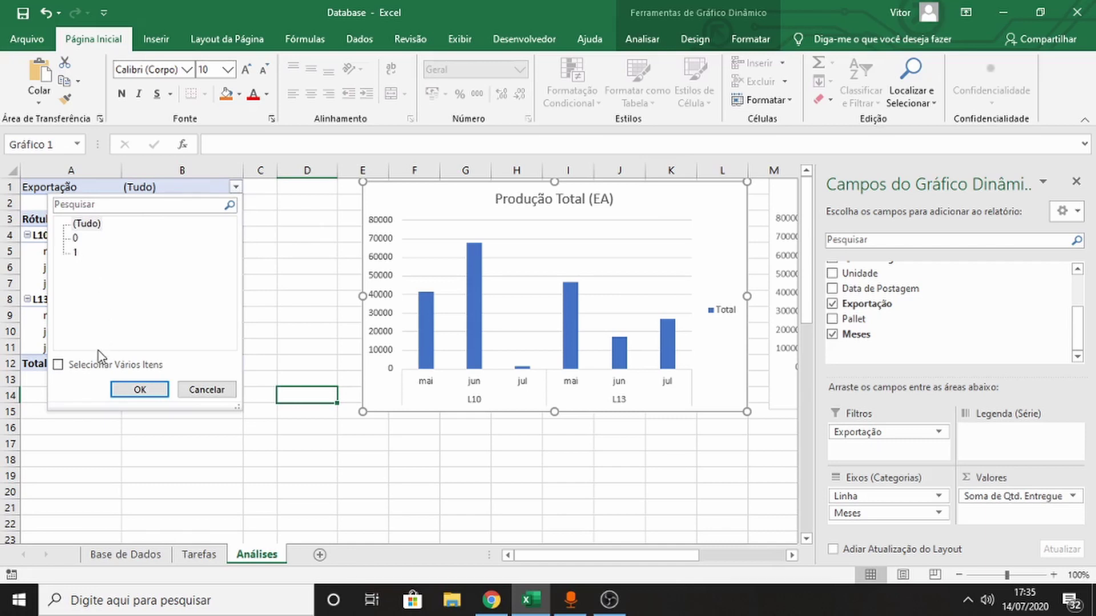
{"action": "left_click", "coordinate": [90, 372]}
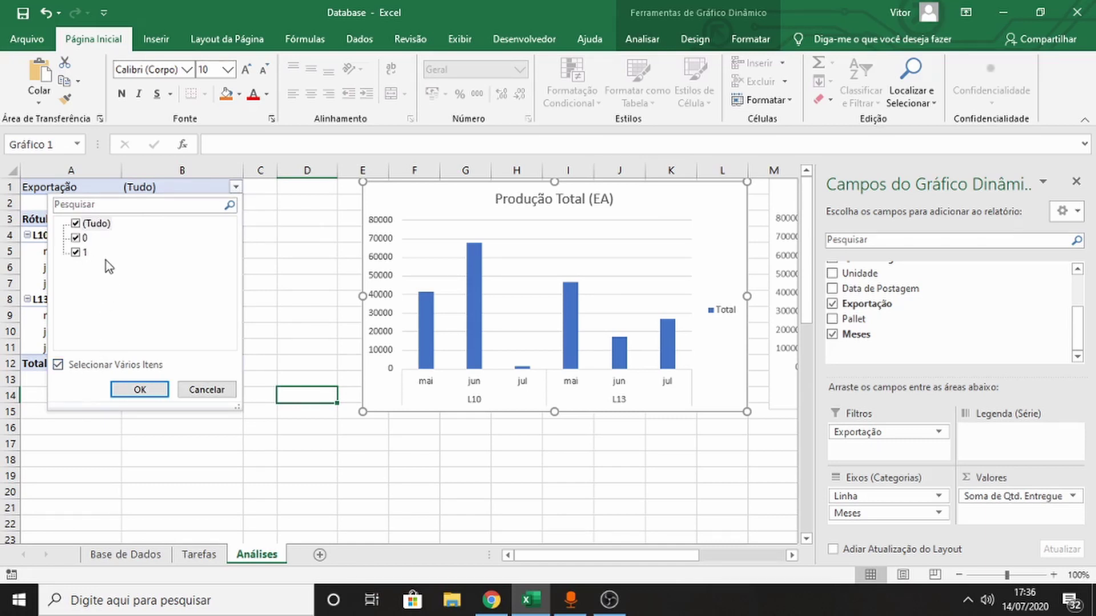
{"action": "left_click", "coordinate": [78, 224]}
{"action": "left_click", "coordinate": [76, 253]}
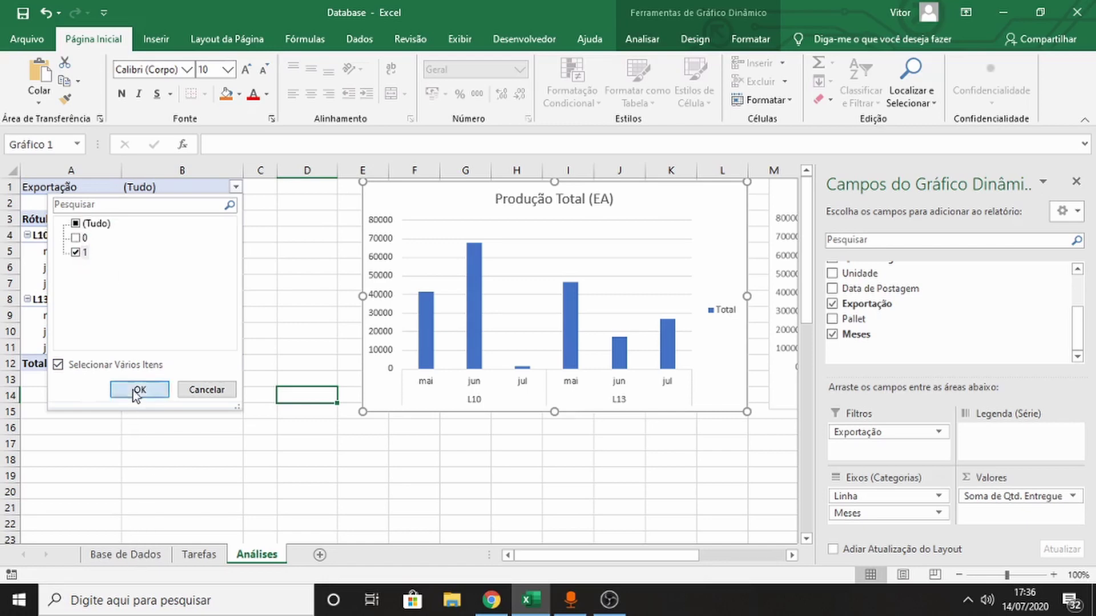
{"action": "left_click", "coordinate": [139, 389]}
Step: Examine the values in the Exportação column of the Base de Dados sheet
{"action": "left_click", "coordinate": [130, 556]}
{"action": "scroll", "coordinate": [497, 311], "scroll_direction": "up", "scroll_amount": 10}
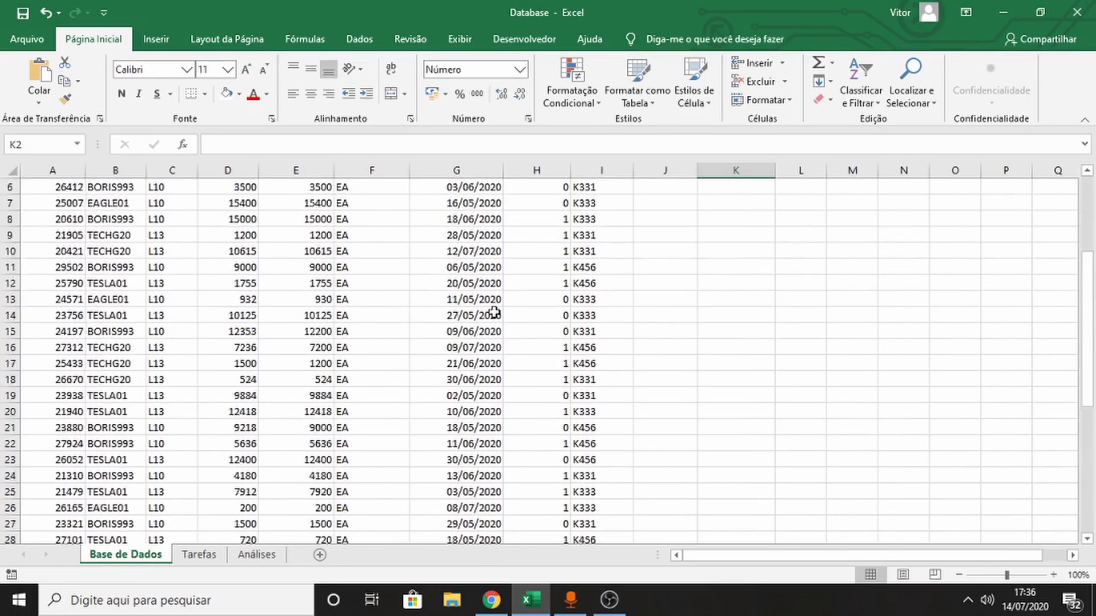
{"action": "left_click", "coordinate": [552, 217]}
{"action": "left_click", "coordinate": [543, 240]}
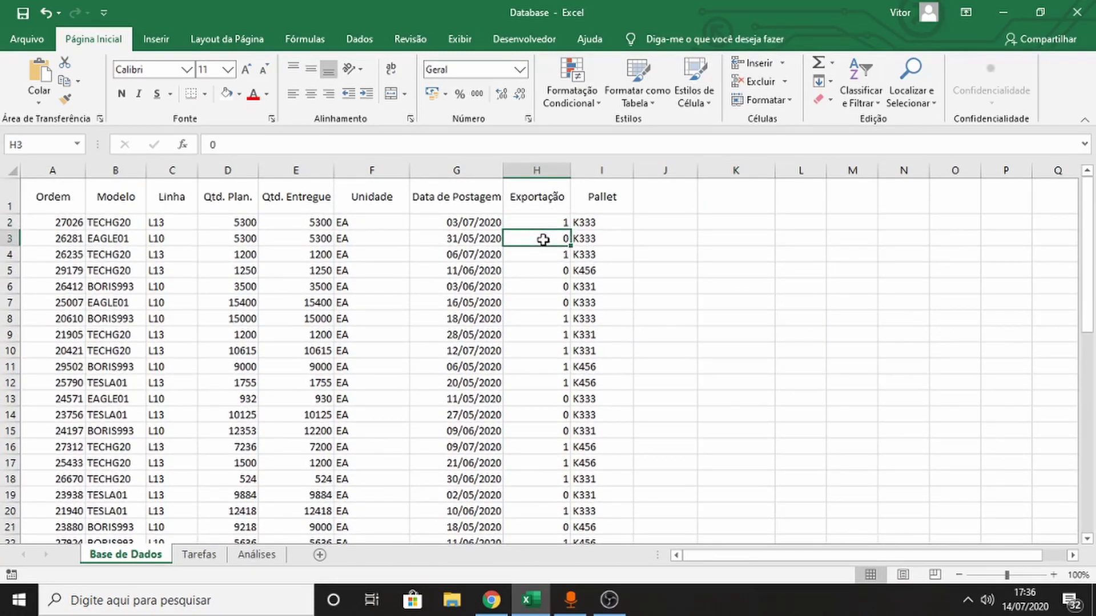
Step: On the Análises sheet, change the pivot chart's title to "Produção Total Exportação (EA)"
{"action": "left_click", "coordinate": [254, 555]}
{"action": "left_click", "coordinate": [591, 199]}
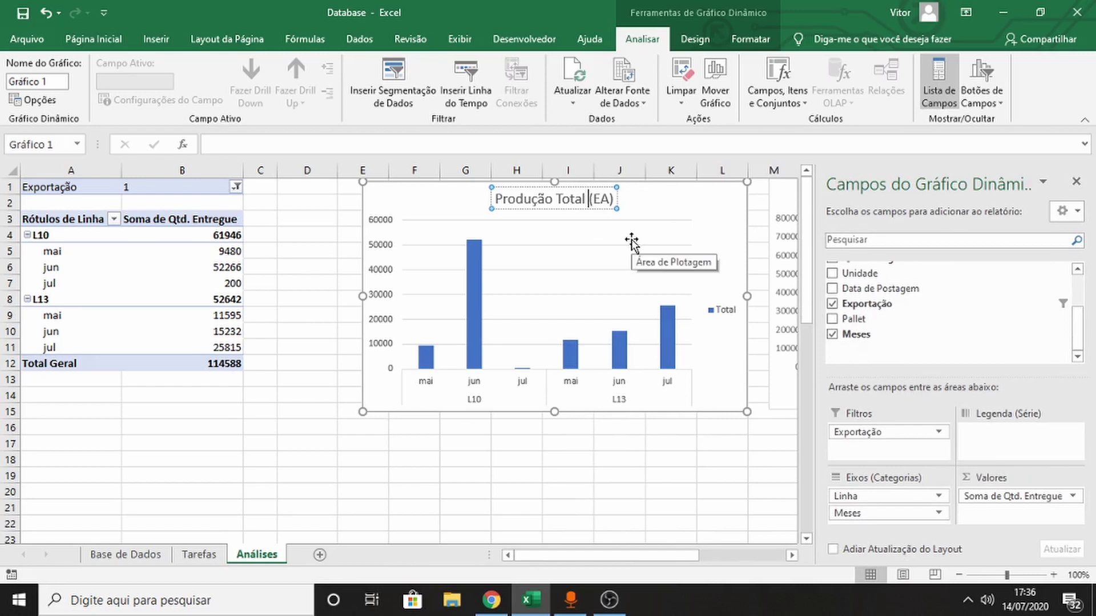
{"action": "type", "text": "Exporta"}
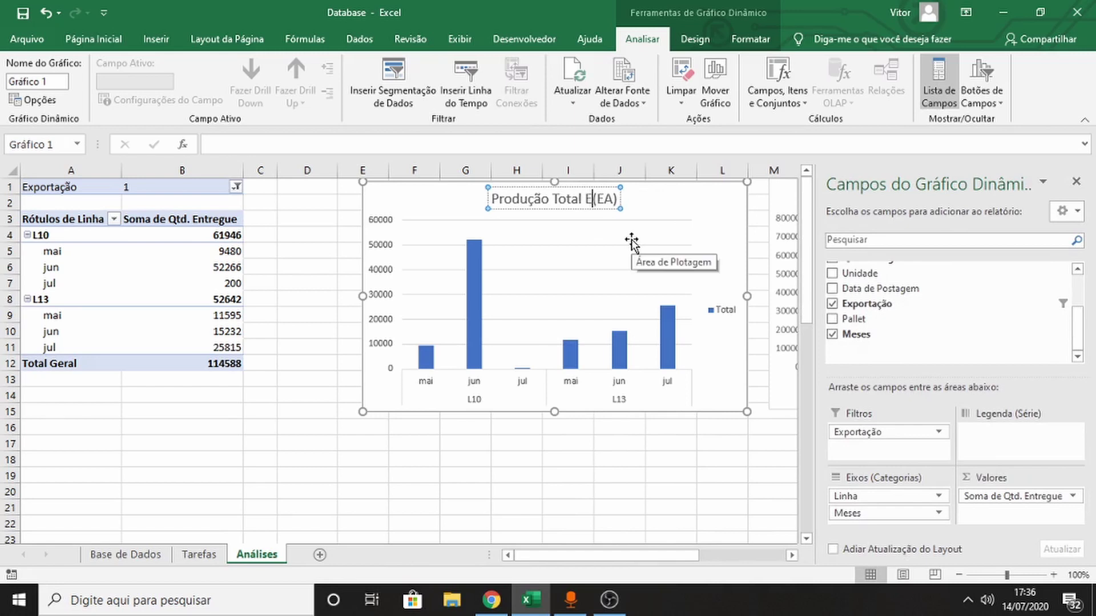
{"action": "type", "text": "ção"}
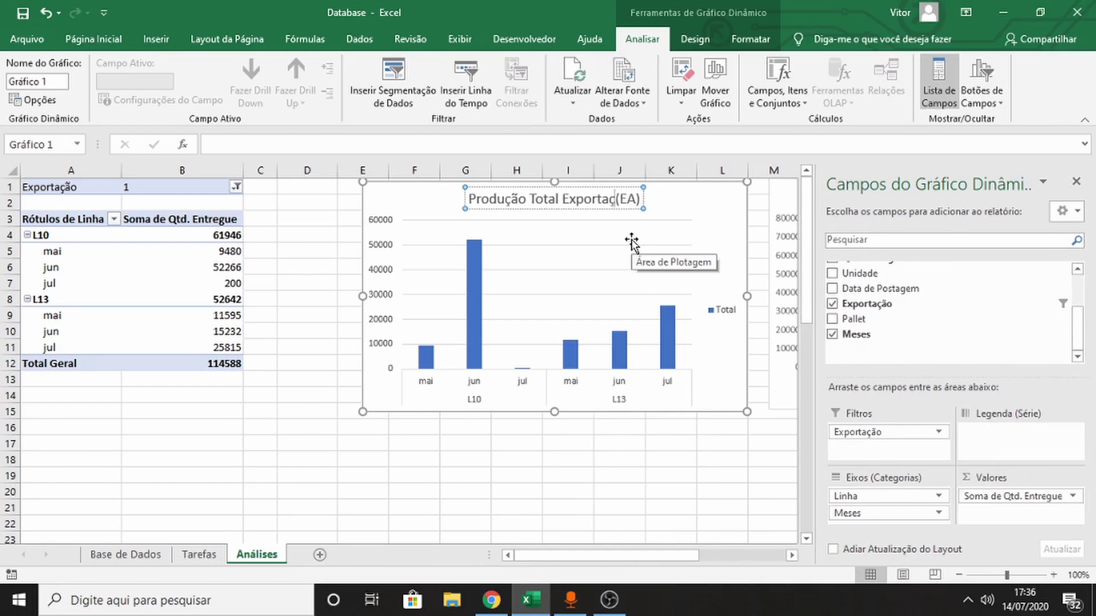
Step: Give the export chart's data series a solid dark red fill, and hide the formatting options and the field list
{"action": "left_click", "coordinate": [471, 287]}
{"action": "double_click", "coordinate": [474, 297]}
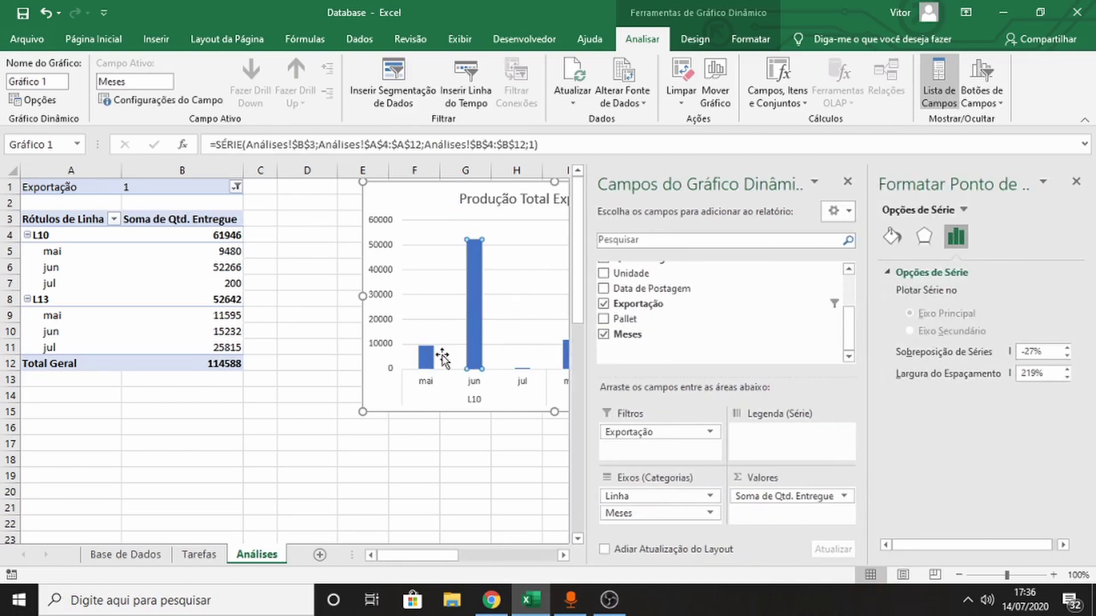
{"action": "left_click", "coordinate": [437, 207]}
{"action": "left_click", "coordinate": [471, 267]}
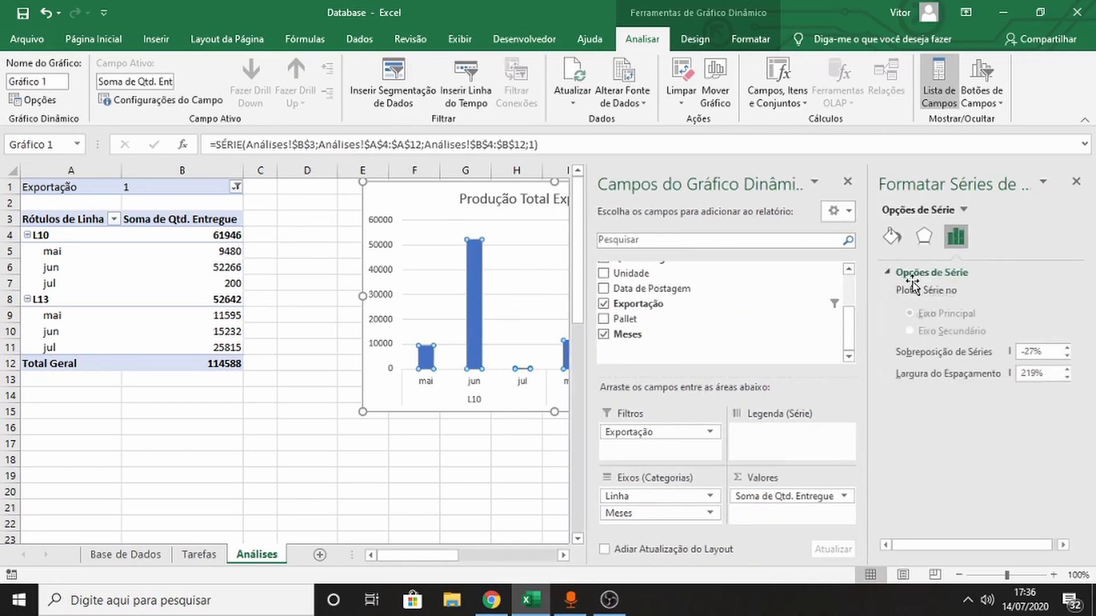
{"action": "left_click", "coordinate": [891, 236]}
{"action": "left_click", "coordinate": [928, 272]}
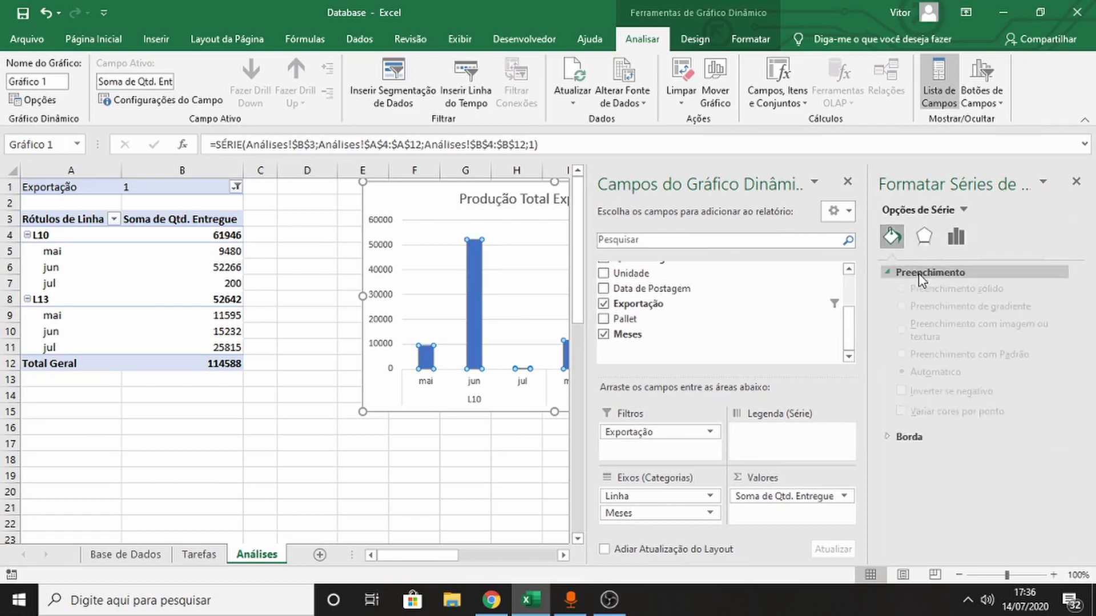
{"action": "left_click", "coordinate": [1059, 466]}
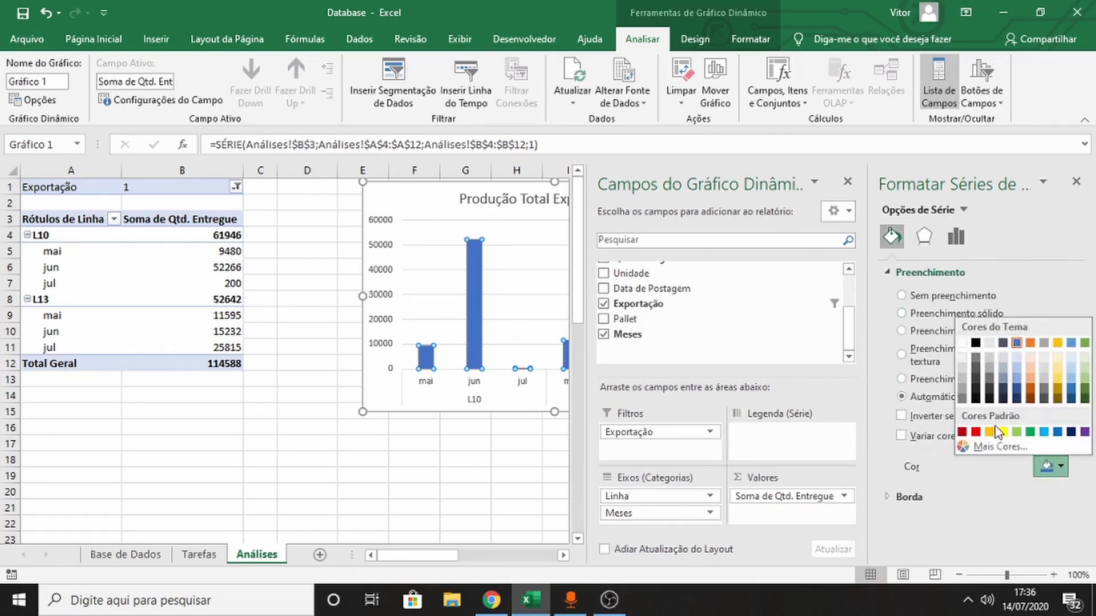
{"action": "left_click", "coordinate": [962, 432]}
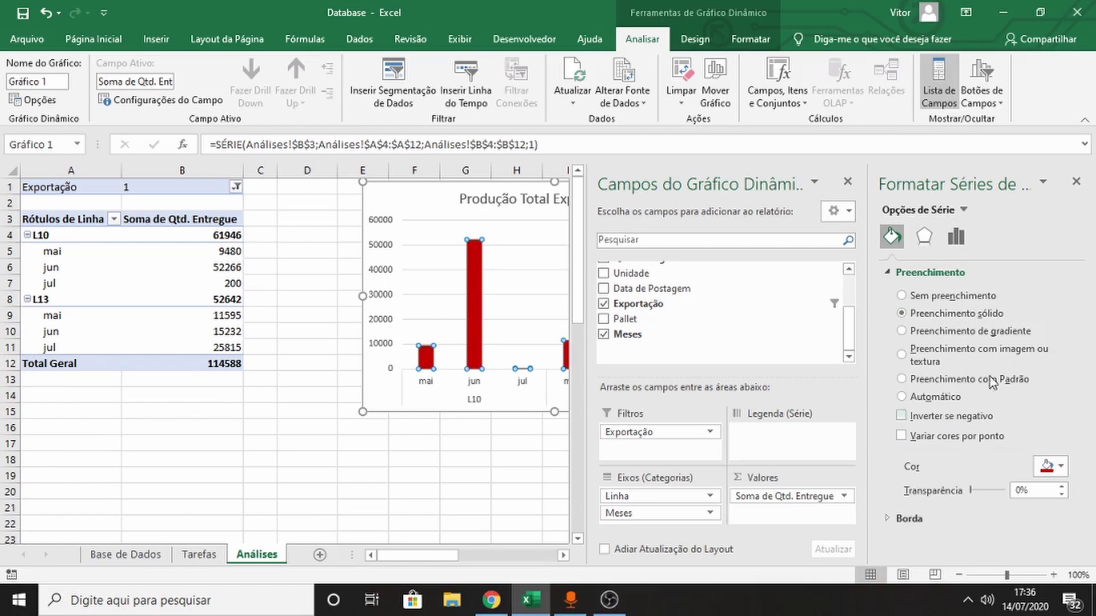
{"action": "left_click", "coordinate": [1080, 184]}
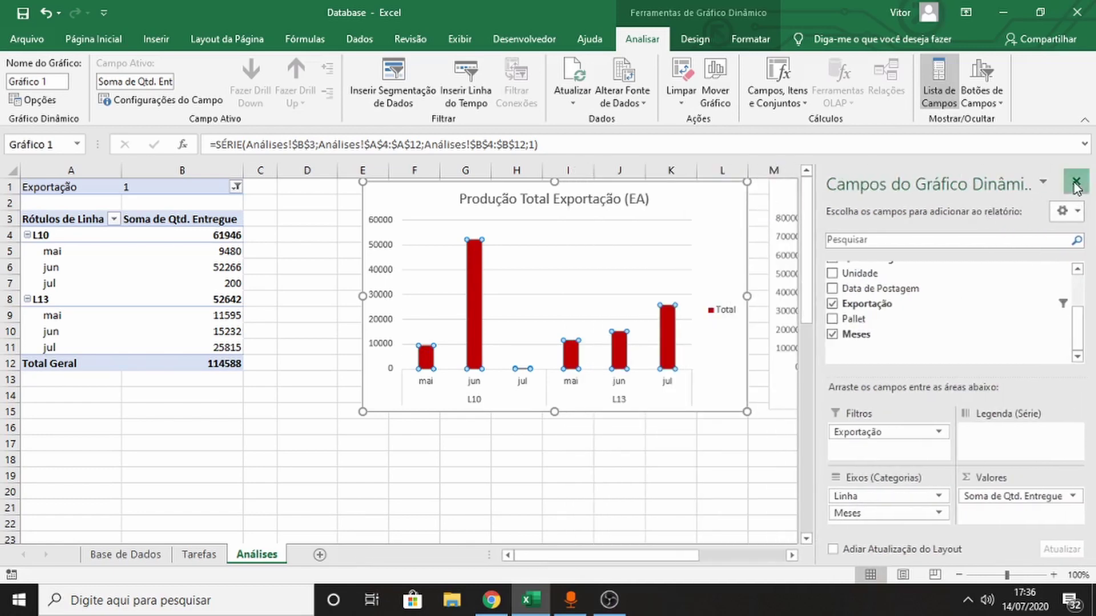
{"action": "left_click", "coordinate": [1075, 181]}
Step: Copy the red export chart, paste it as a picture and place the picture directly below the Produção Total (EA) picture
{"action": "left_click", "coordinate": [640, 466]}
{"action": "right_click", "coordinate": [713, 201]}
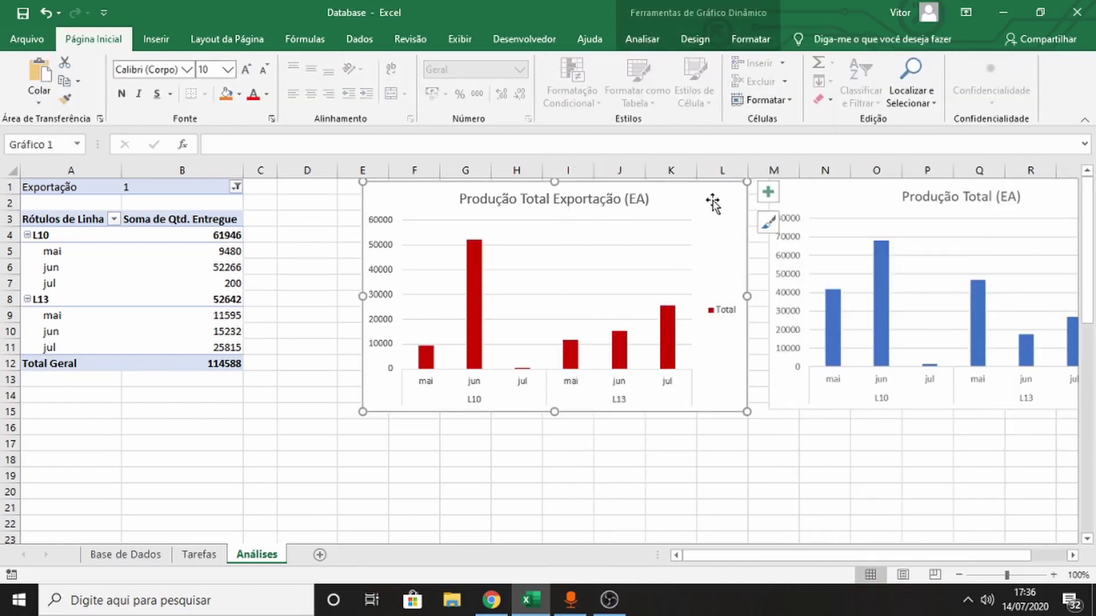
{"action": "key", "text": "Escape"}
{"action": "right_click", "coordinate": [404, 447]}
{"action": "left_click", "coordinate": [485, 151]}
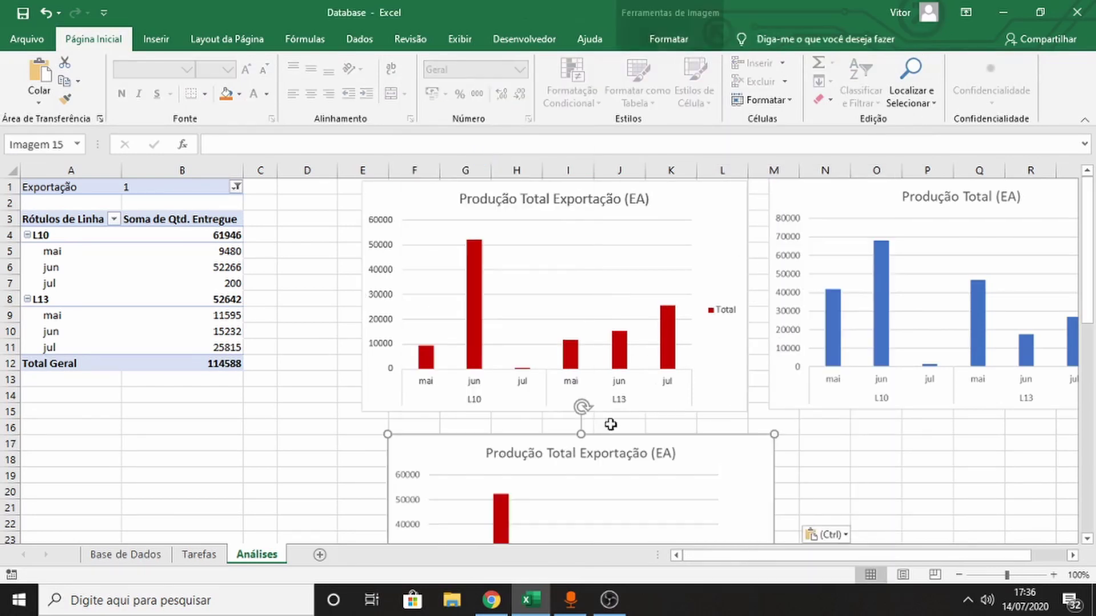
{"action": "left_click_drag", "start_coordinate": [473, 454], "coordinate": [797, 435]}
Step: Show the pivot chart's field list again and read the pallet task on the Tarefas sheet before returning to Análises
{"action": "left_click", "coordinate": [383, 200]}
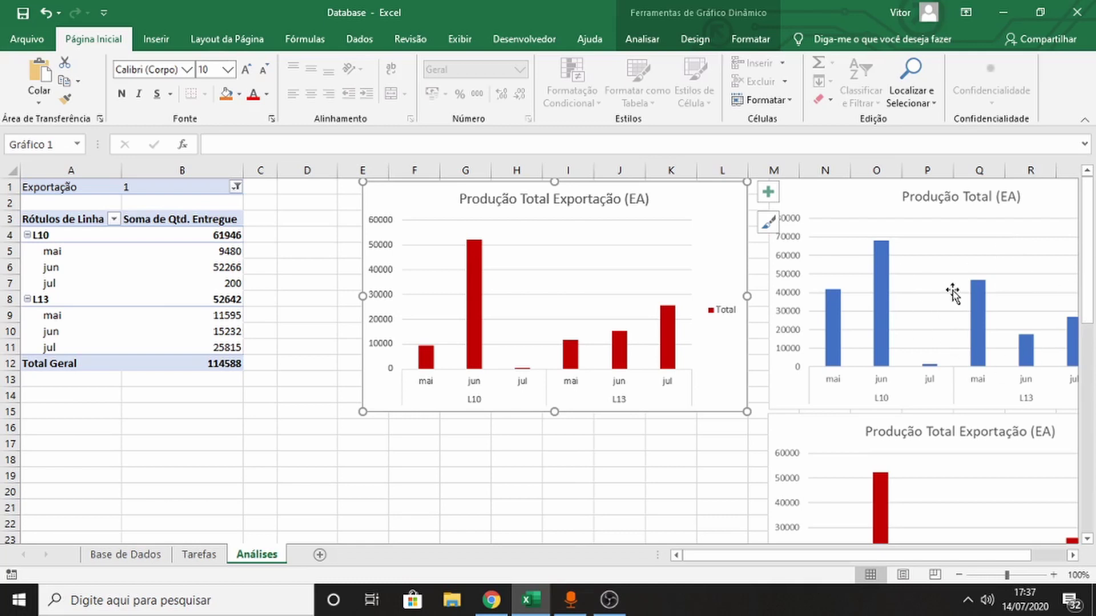
{"action": "left_click", "coordinate": [643, 39]}
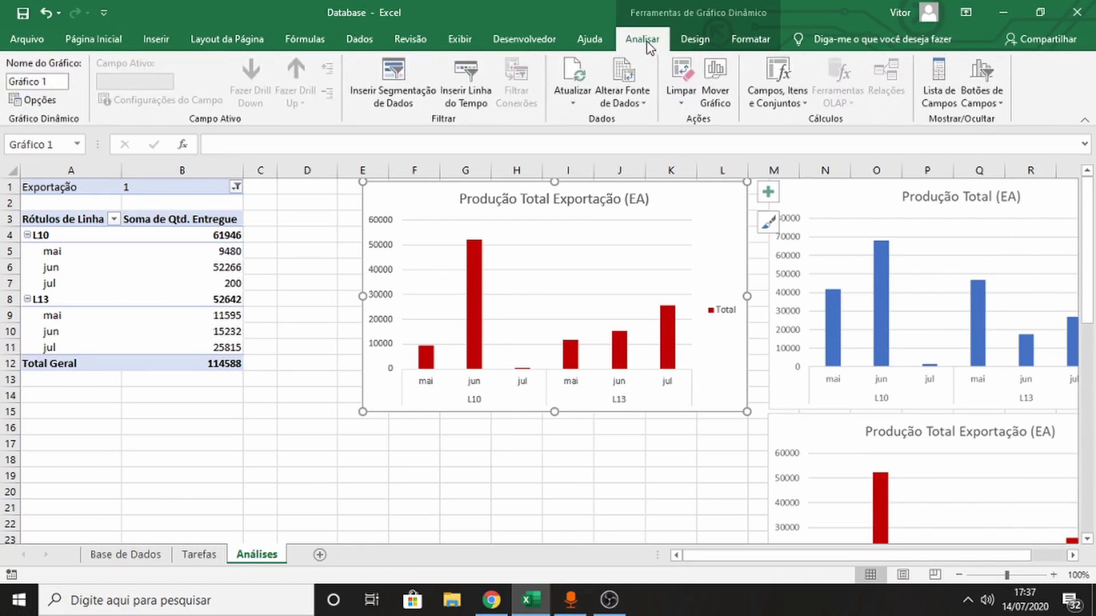
{"action": "left_click", "coordinate": [944, 103]}
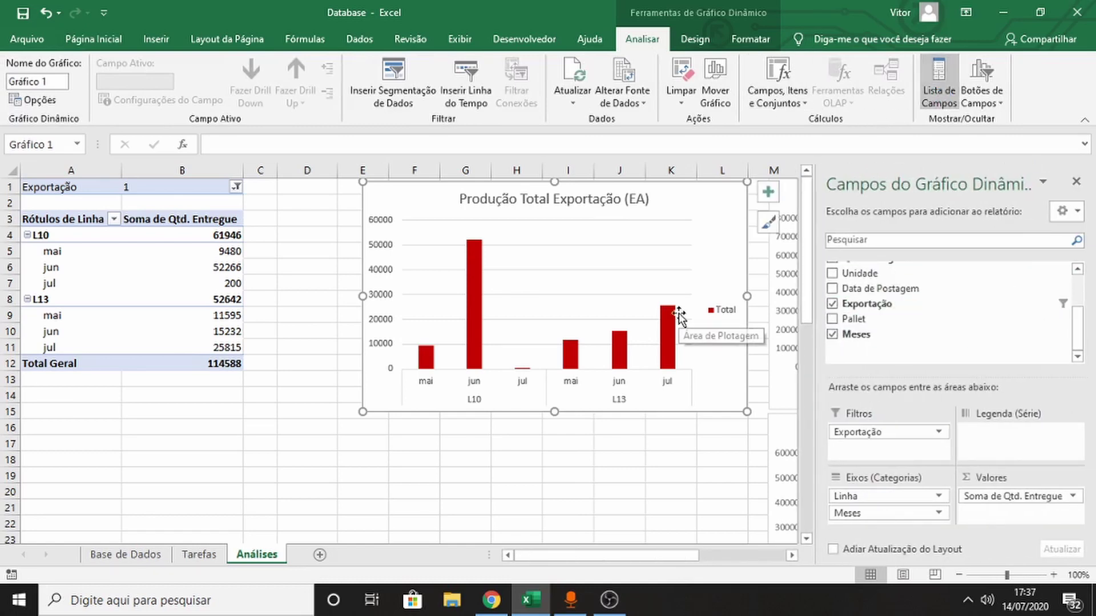
{"action": "left_click", "coordinate": [201, 559]}
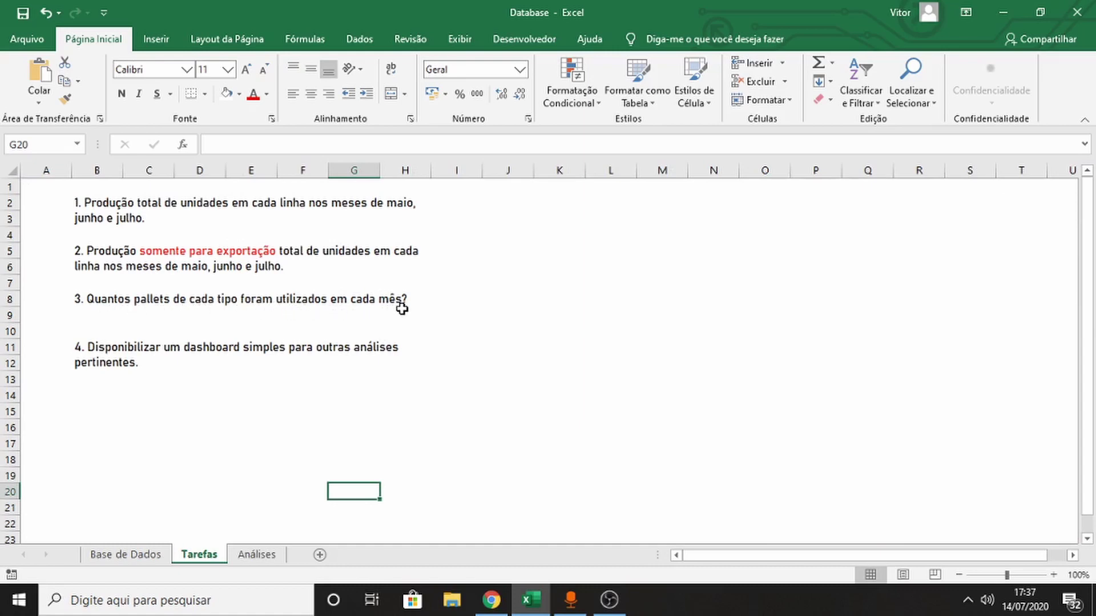
{"action": "left_click", "coordinate": [257, 554]}
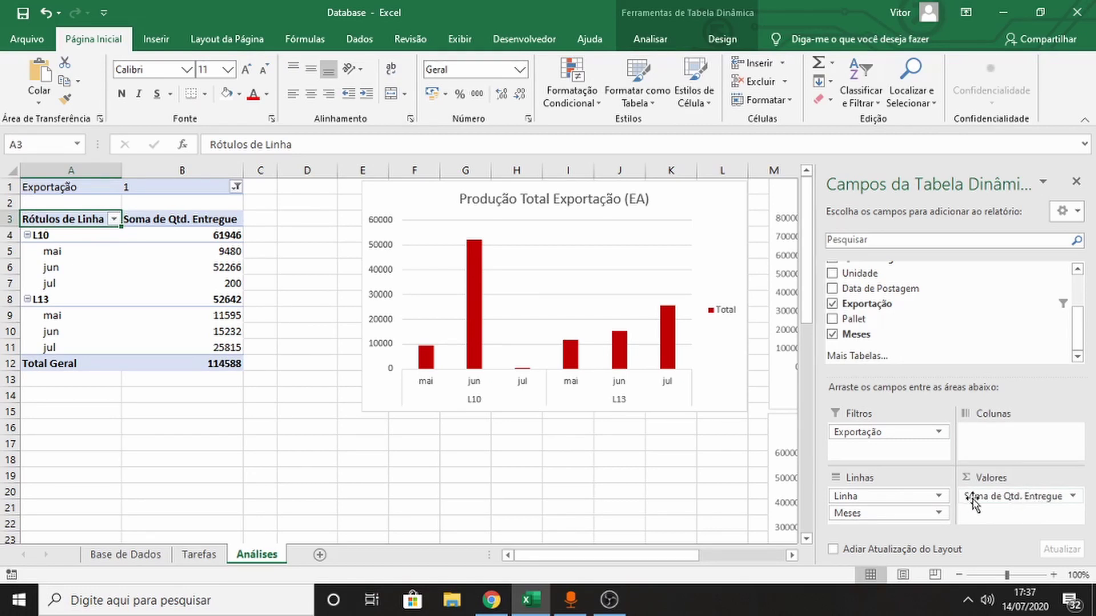
Step: Change the summary function of the Qtd. Entregue value field to Contagem
{"action": "left_click", "coordinate": [1073, 497]}
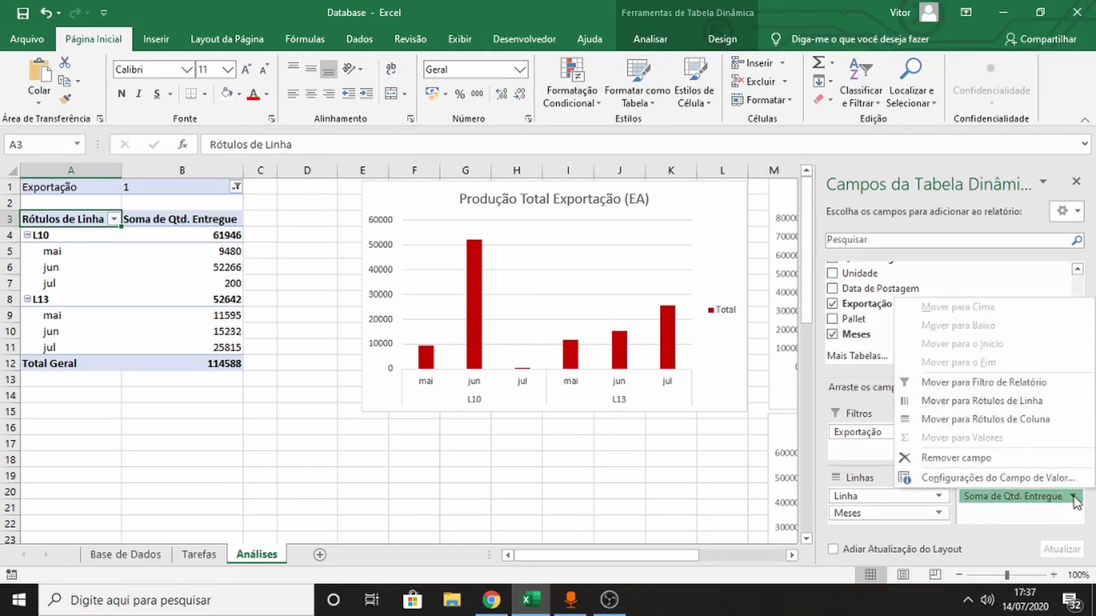
{"action": "left_click", "coordinate": [982, 479]}
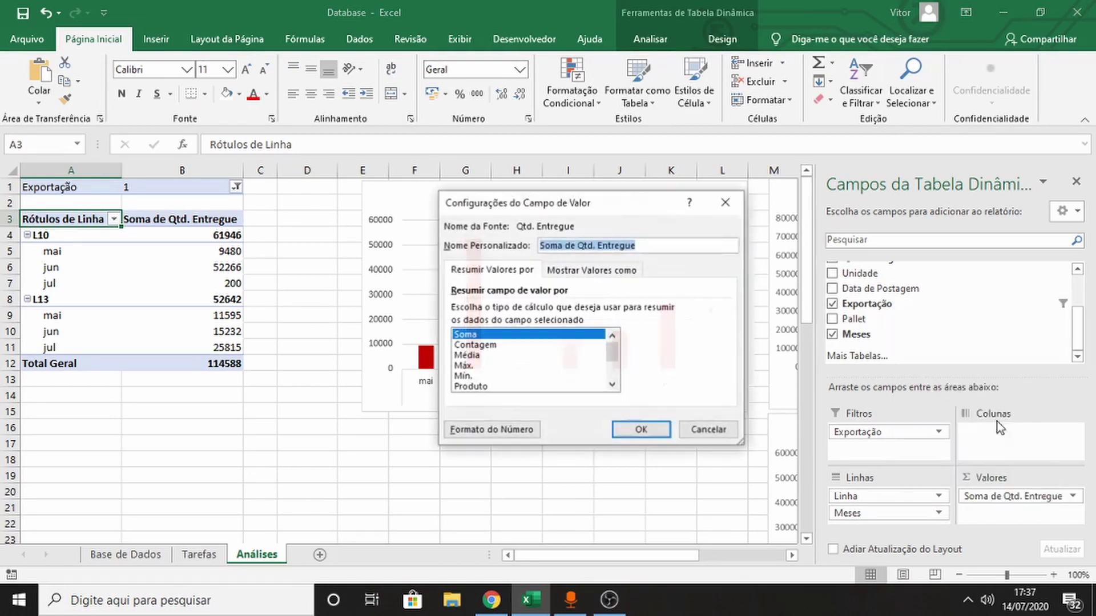
{"action": "left_click", "coordinate": [495, 345]}
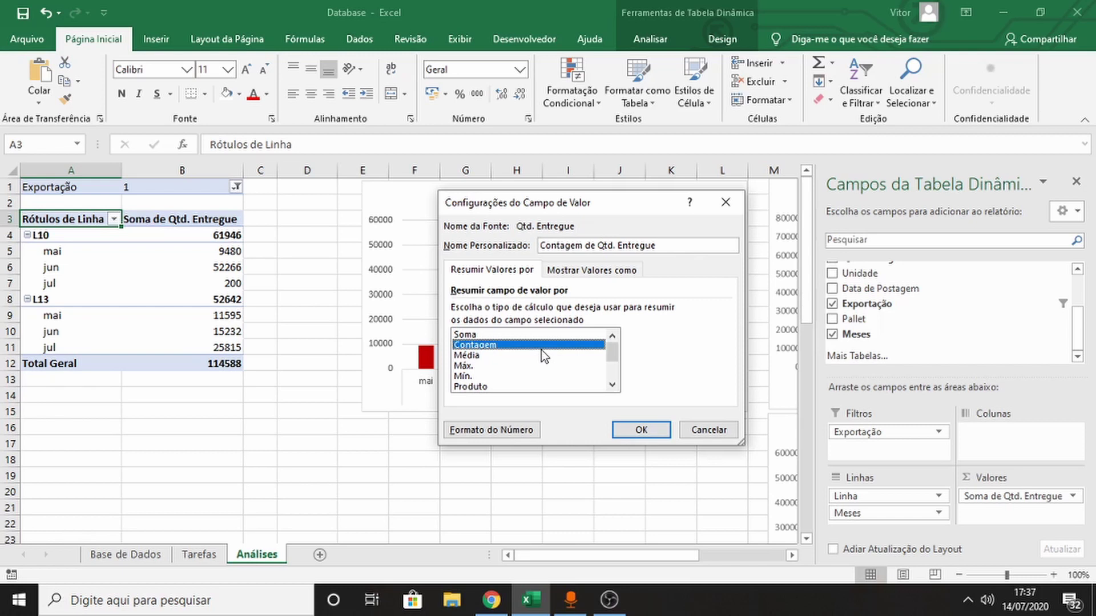
{"action": "key", "text": "Return"}
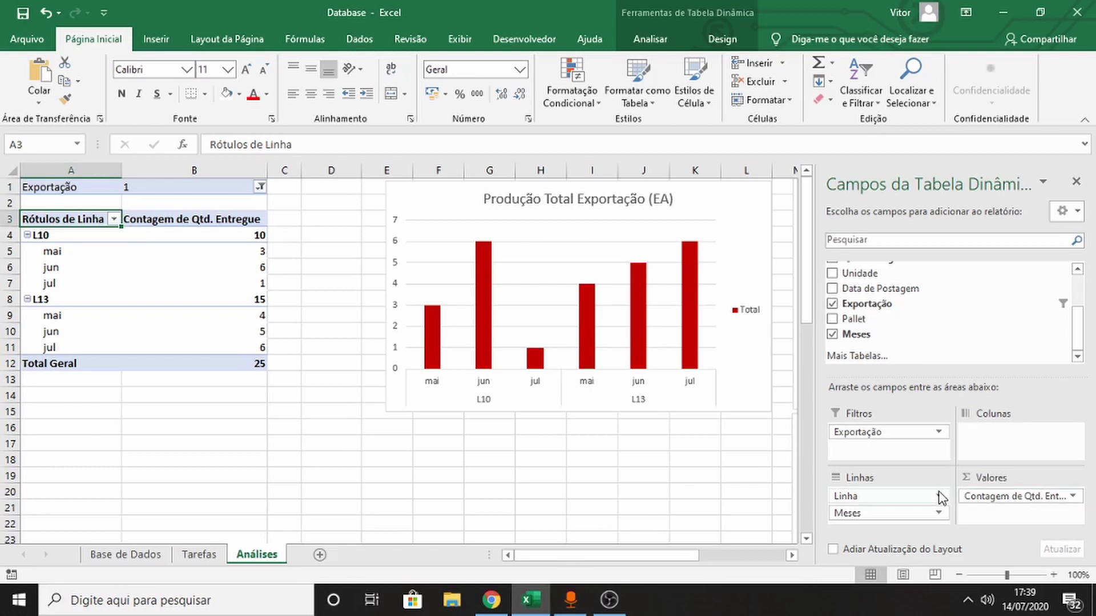
Step: Remove the Exportação filter and the Linha field from the pivot table, and add Pallet to the rows above Meses
{"action": "left_click", "coordinate": [939, 433]}
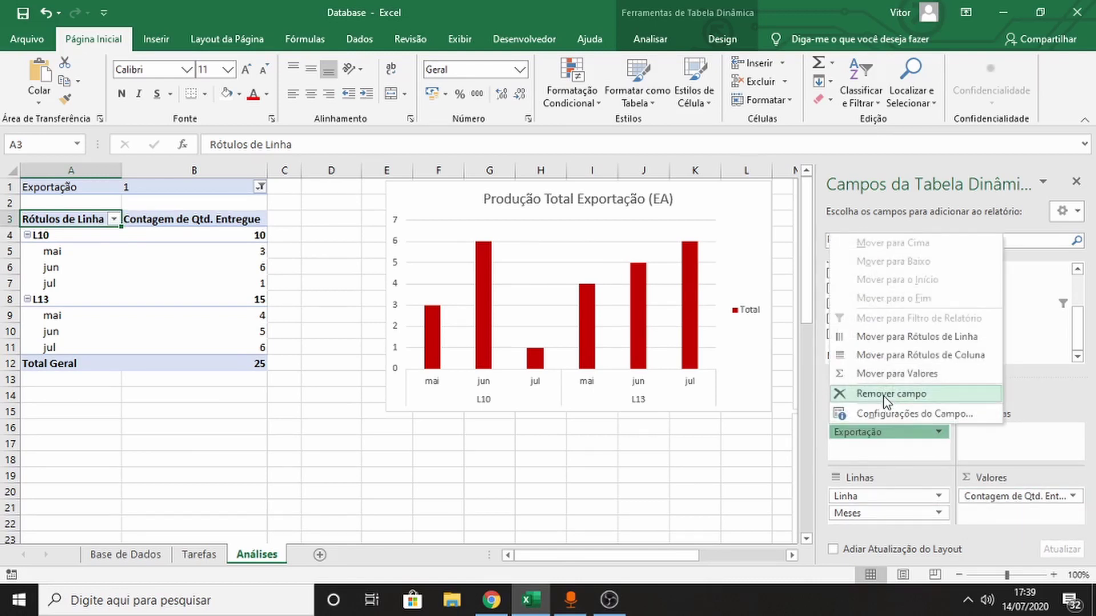
{"action": "left_click", "coordinate": [902, 392]}
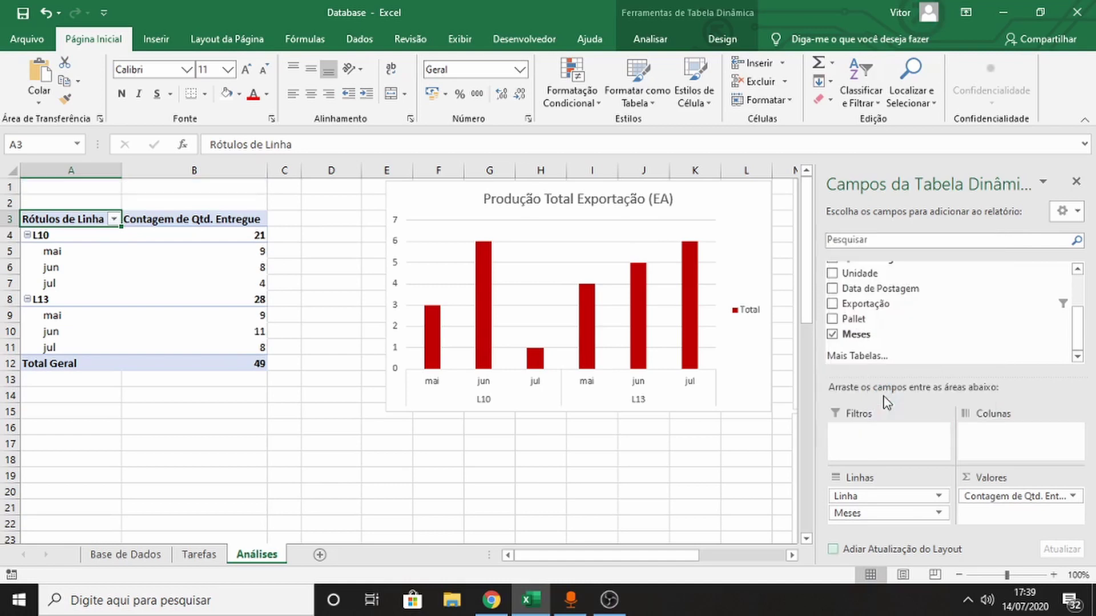
{"action": "left_click", "coordinate": [939, 497]}
{"action": "left_click", "coordinate": [885, 458]}
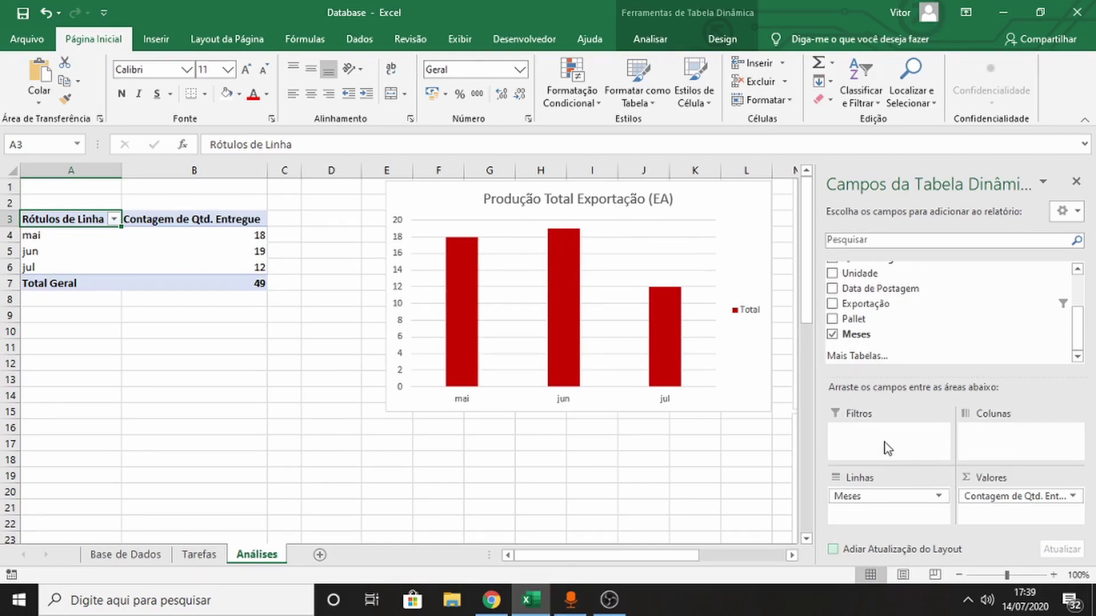
{"action": "left_click", "coordinate": [862, 319]}
{"action": "left_click_drag", "start_coordinate": [862, 319], "coordinate": [861, 492]}
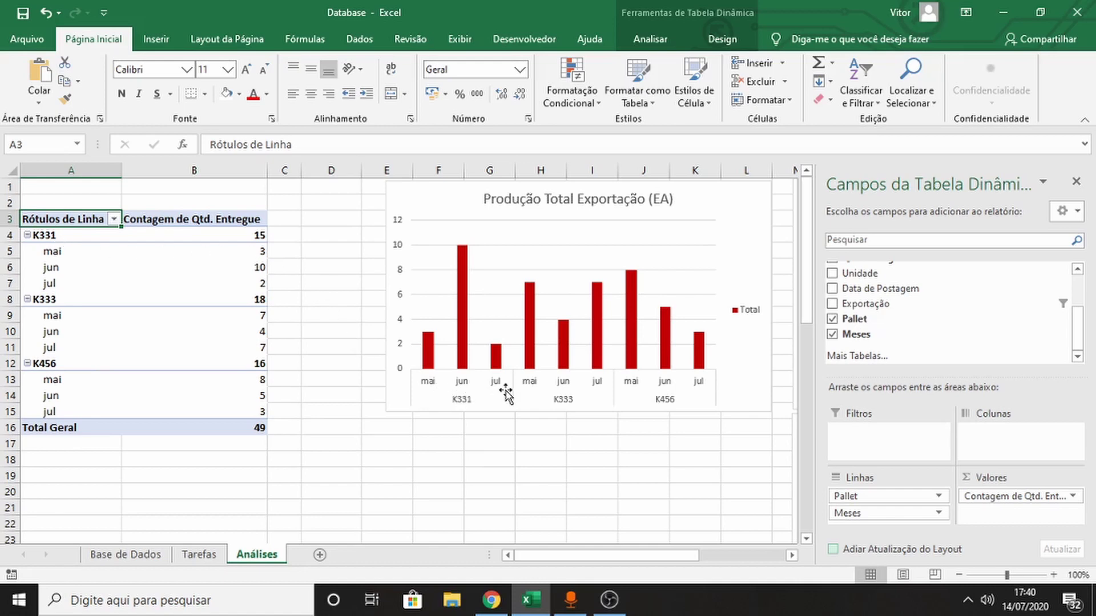
Step: Move the pivot chart closer to the table and add a primary vertical axis title reading "Pallet (unidade)"
{"action": "left_click_drag", "start_coordinate": [505, 394], "coordinate": [455, 417]}
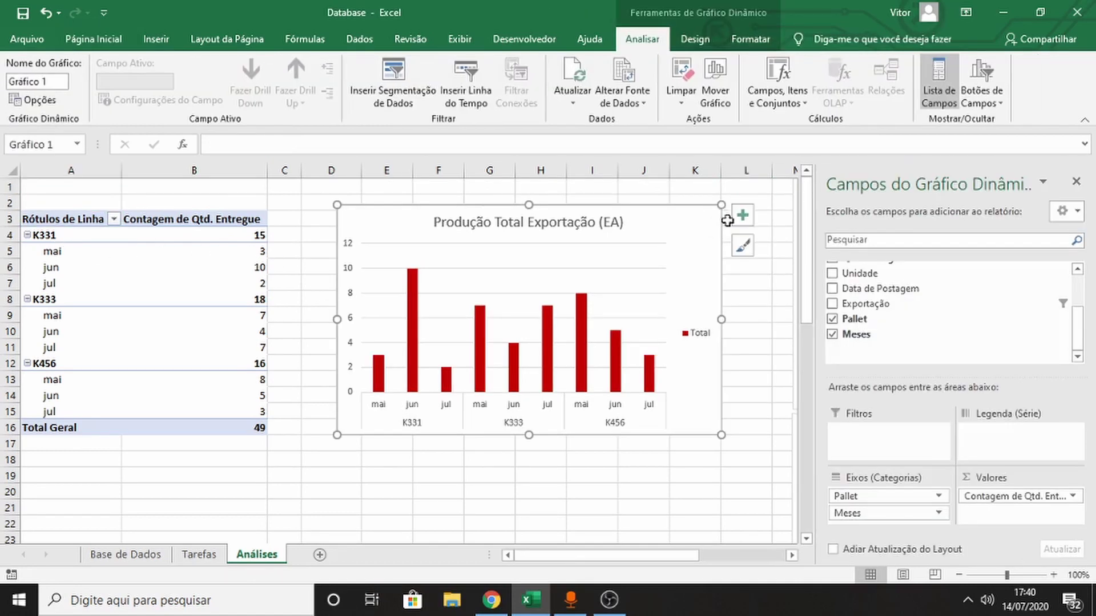
{"action": "left_click", "coordinate": [743, 215]}
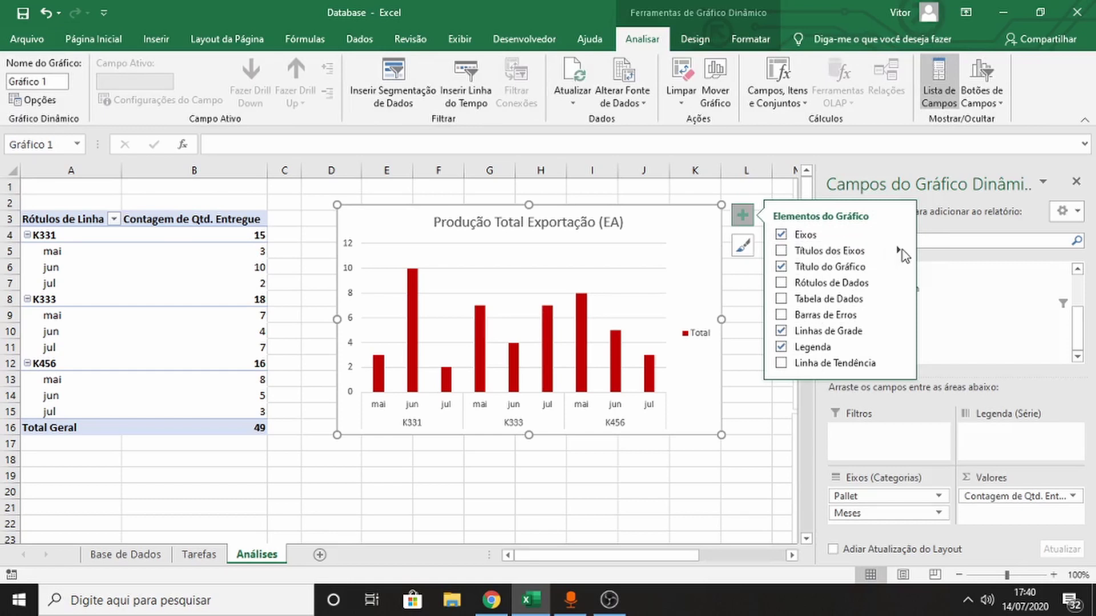
{"action": "mouse_move", "coordinate": [902, 250]}
{"action": "left_click", "coordinate": [931, 270]}
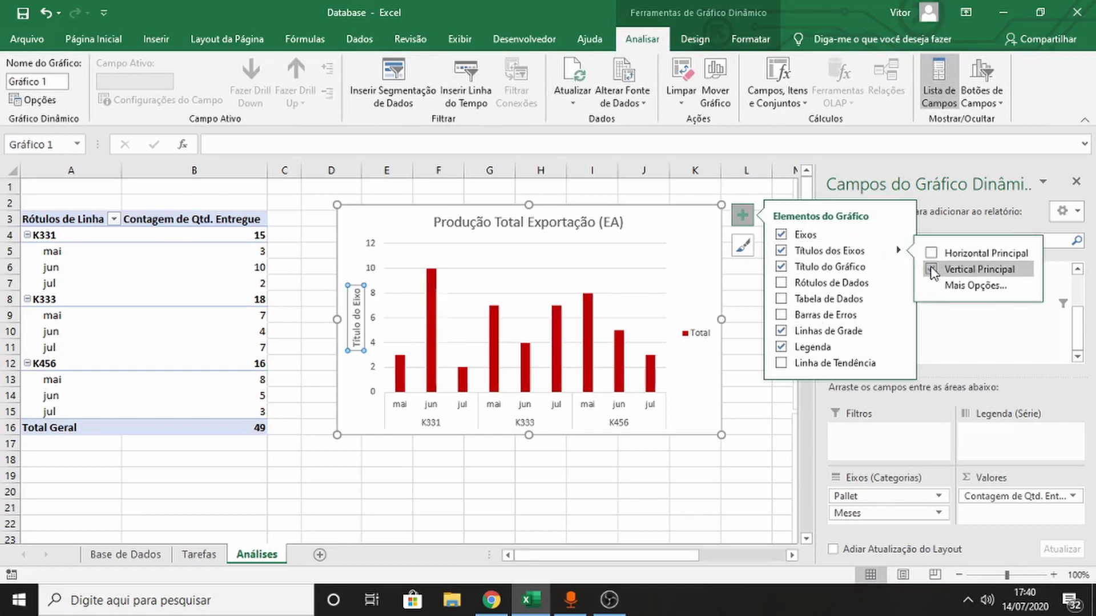
{"action": "left_click", "coordinate": [357, 313]}
{"action": "left_click_drag", "start_coordinate": [352, 345], "coordinate": [354, 302]}
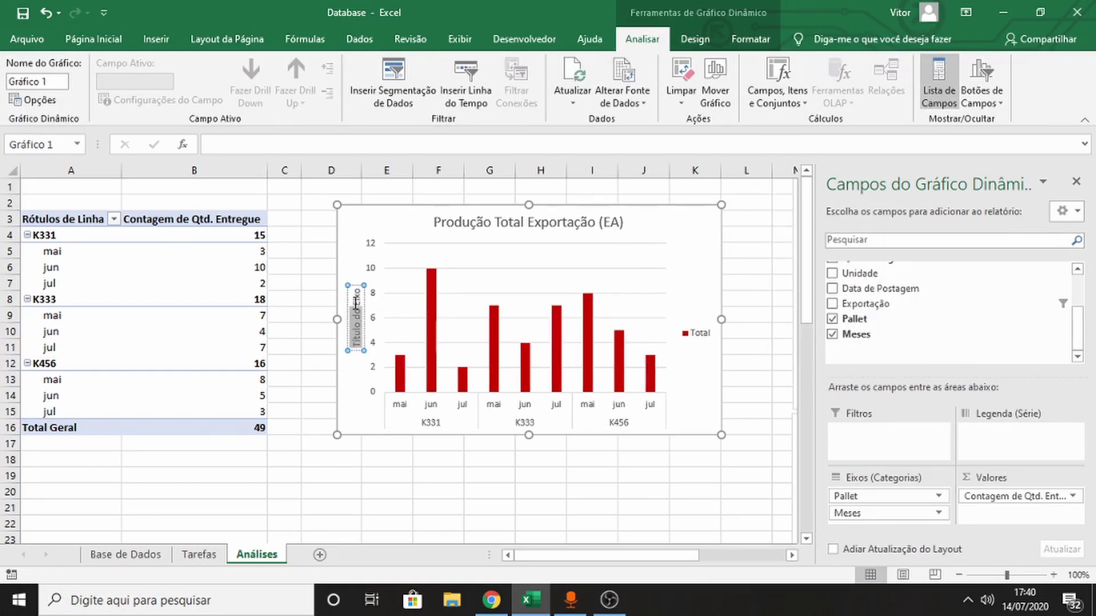
{"action": "left_click_drag", "start_coordinate": [354, 302], "coordinate": [354, 287]}
{"action": "type", "text": "Pallet"}
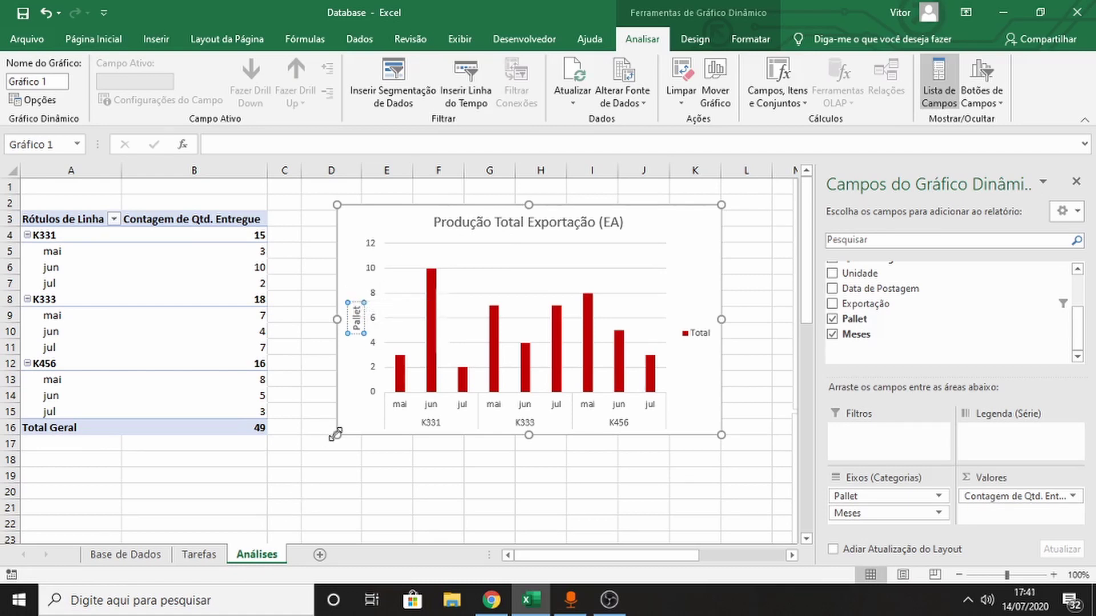
{"action": "type", "text": " (unidade"}
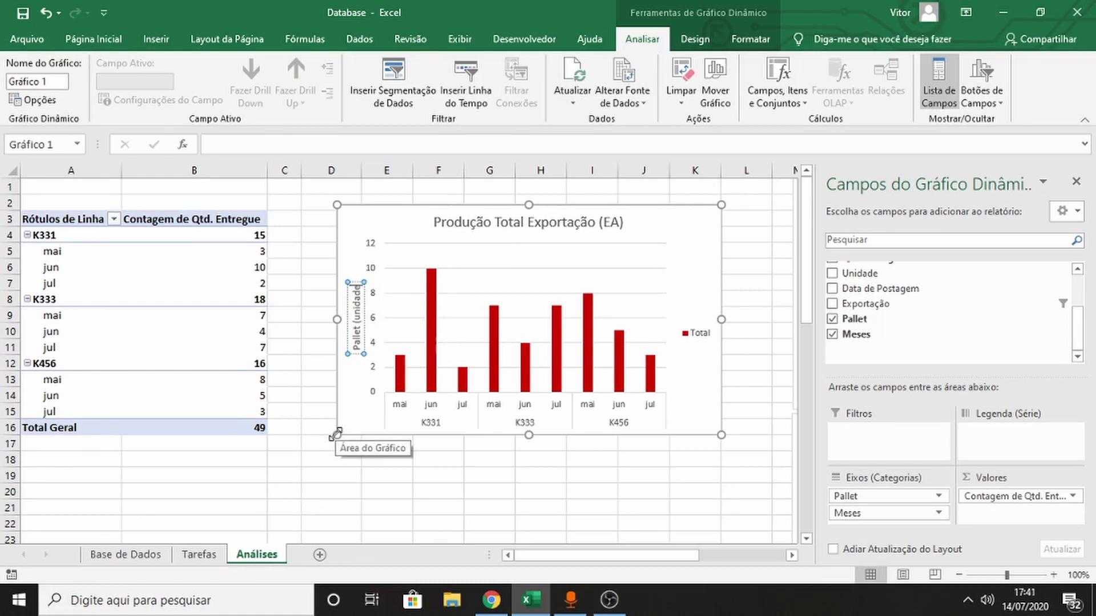
{"action": "type", "text": ")"}
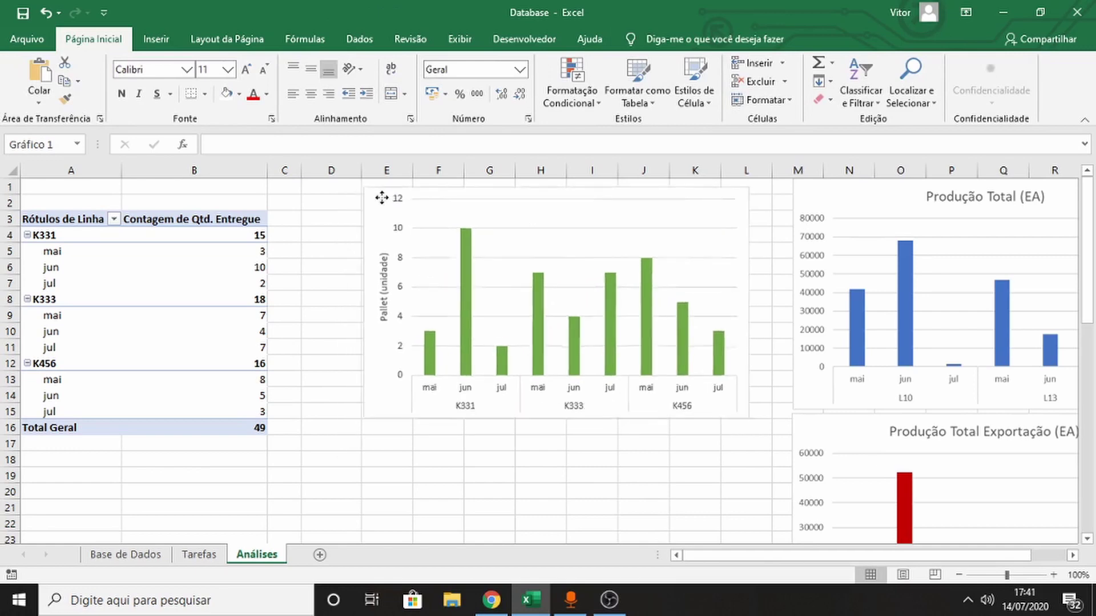
Step: Reposition the green pallet chart, copy it, paste it as a picture and move the picture over toward the other chart pictures
{"action": "left_click_drag", "start_coordinate": [379, 196], "coordinate": [413, 191]}
{"action": "left_click", "coordinate": [414, 191]}
{"action": "right_click", "coordinate": [410, 179]}
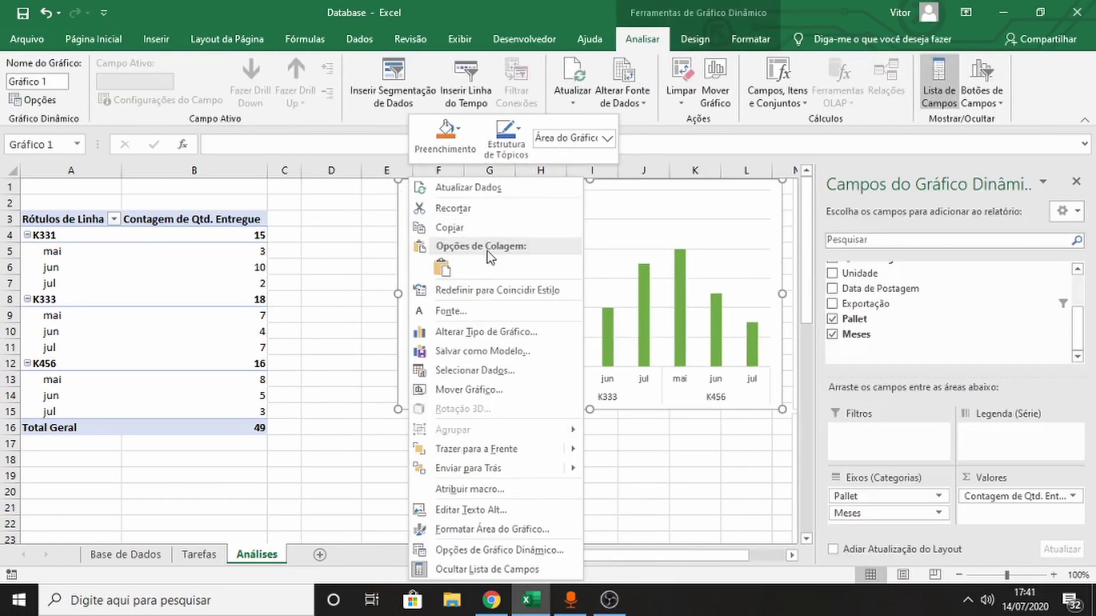
{"action": "left_click", "coordinate": [447, 228]}
{"action": "left_click", "coordinate": [439, 427]}
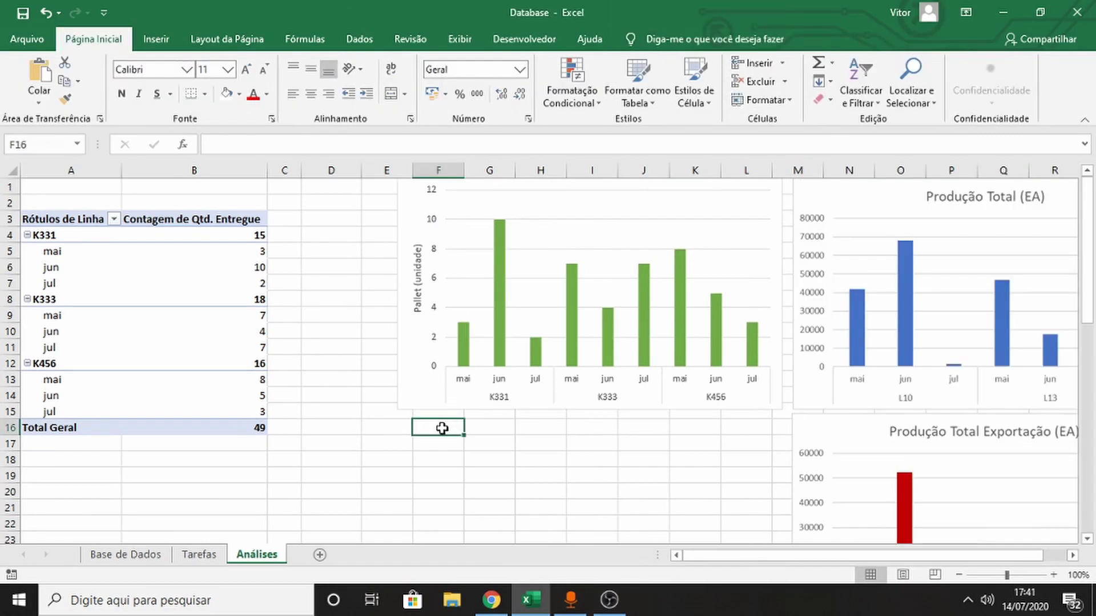
{"action": "right_click", "coordinate": [440, 429]}
{"action": "left_click", "coordinate": [523, 140]}
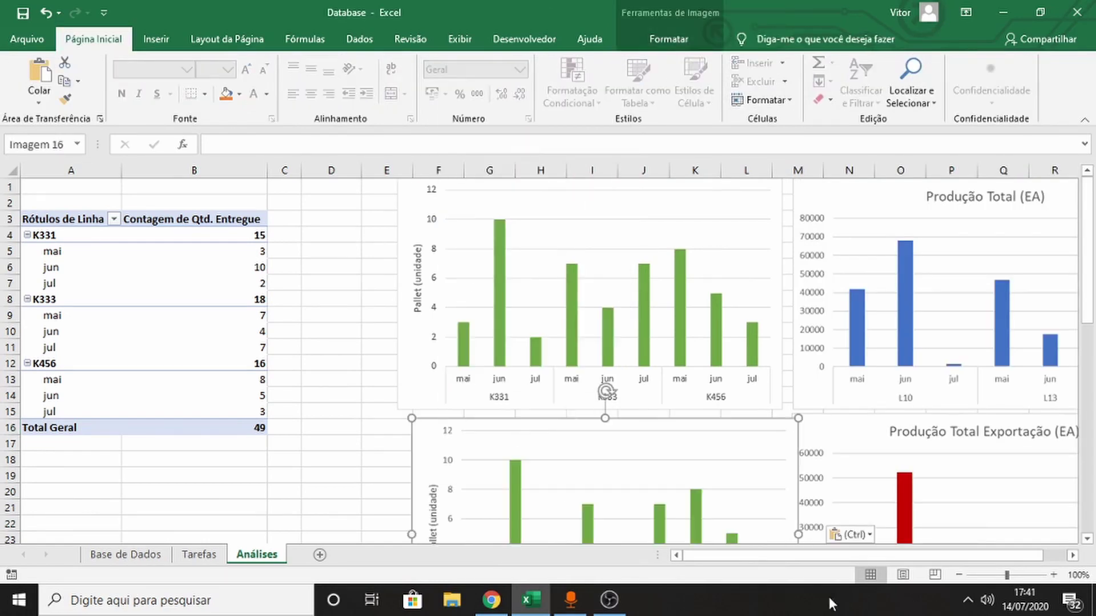
{"action": "left_click_drag", "start_coordinate": [568, 447], "coordinate": [1064, 204]}
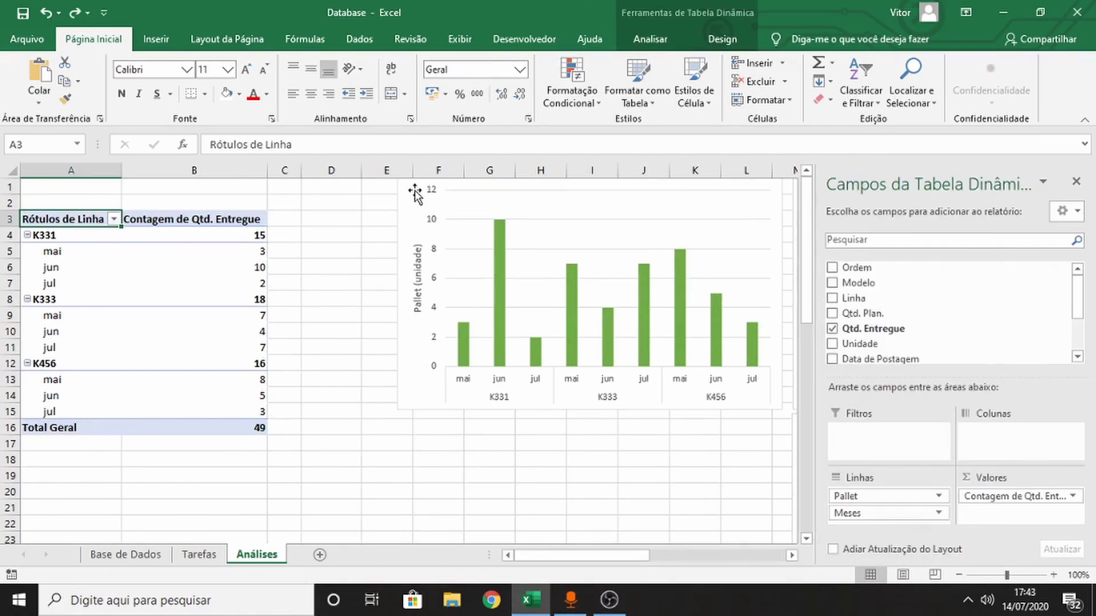
Step: Move the pivot chart closer to the table and remove the Pallet and Meses fields from its axis categories
{"action": "left_click_drag", "start_coordinate": [411, 191], "coordinate": [350, 214]}
{"action": "left_click", "coordinate": [937, 496]}
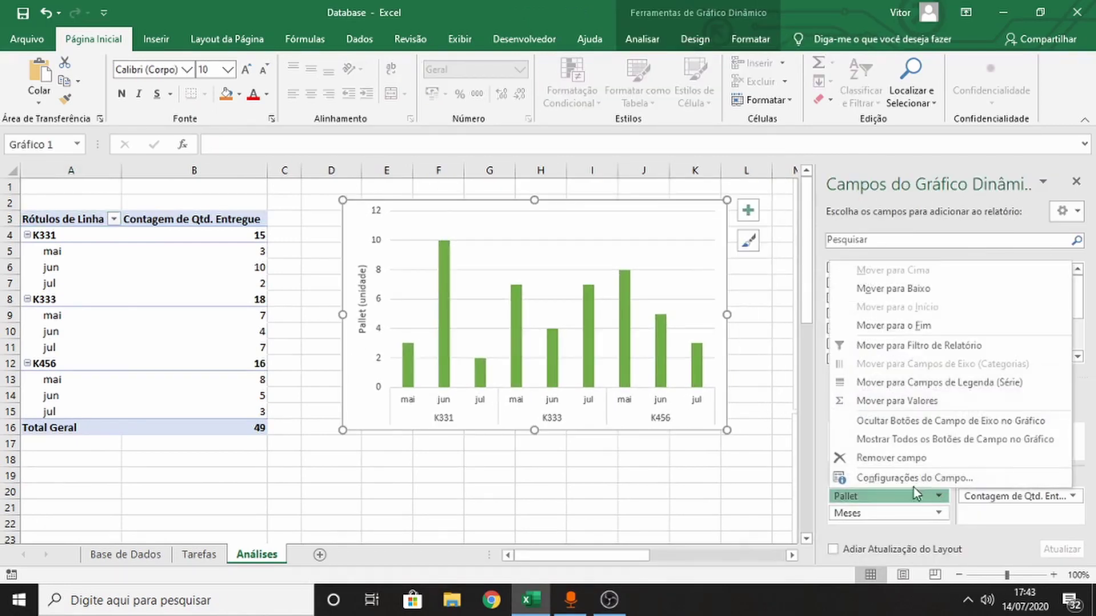
{"action": "left_click", "coordinate": [889, 458]}
{"action": "left_click", "coordinate": [938, 496]}
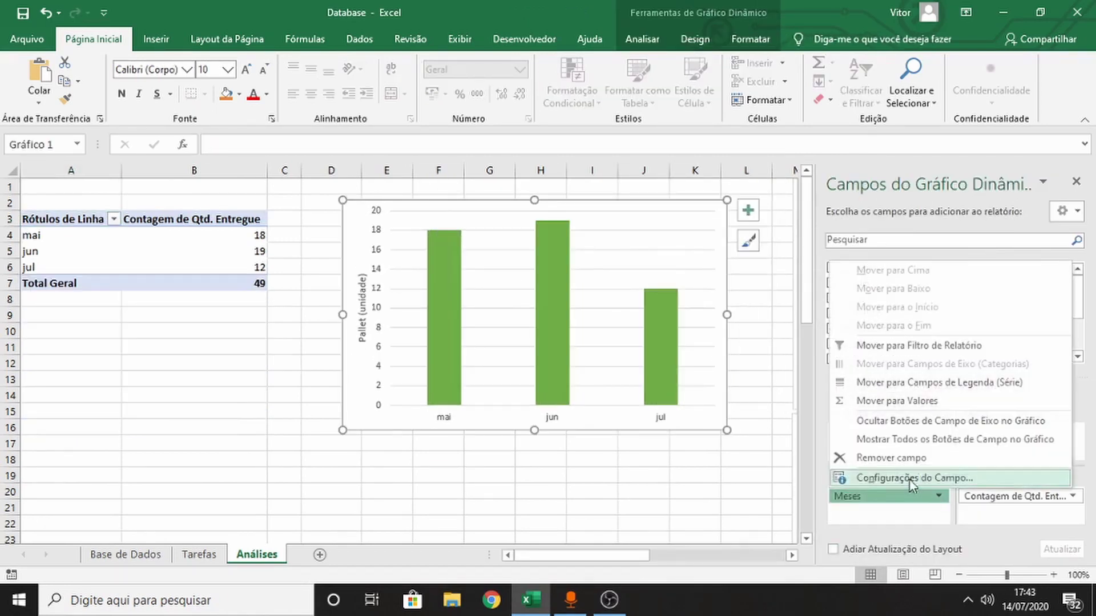
{"action": "left_click", "coordinate": [891, 458]}
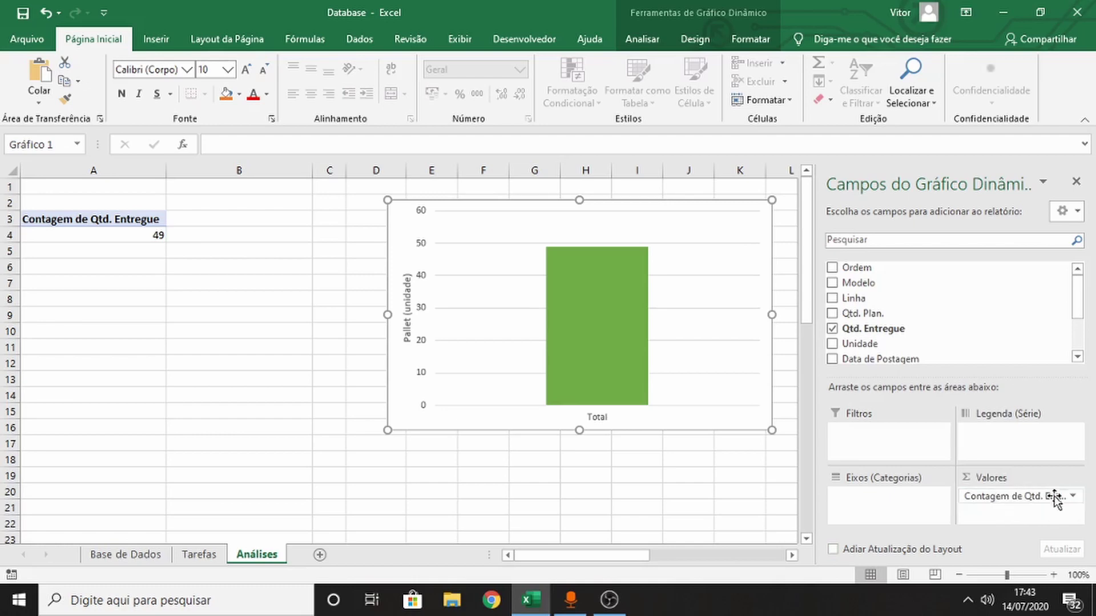
Step: Change the summary function of the Qtd. Entregue value field to Soma
{"action": "left_click", "coordinate": [1069, 496]}
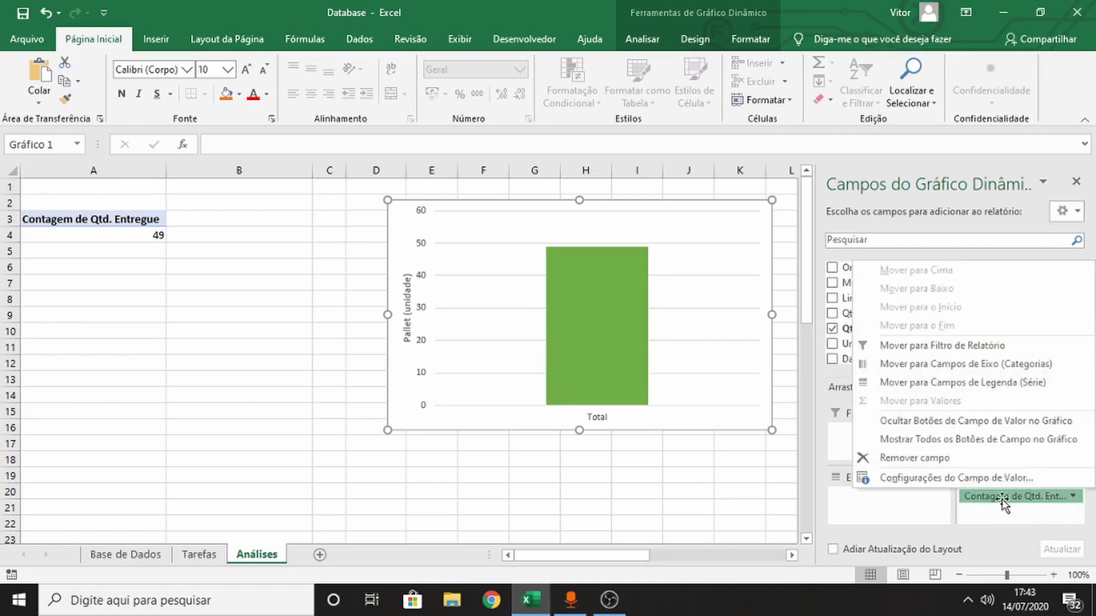
{"action": "left_click", "coordinate": [936, 478]}
{"action": "left_click", "coordinate": [472, 335]}
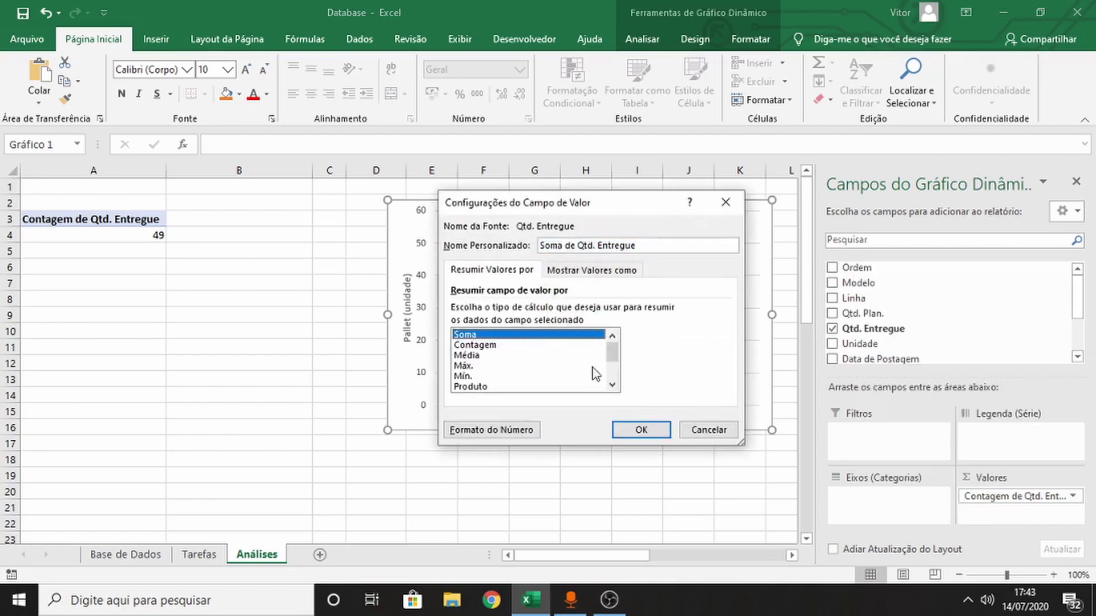
{"action": "left_click", "coordinate": [641, 430]}
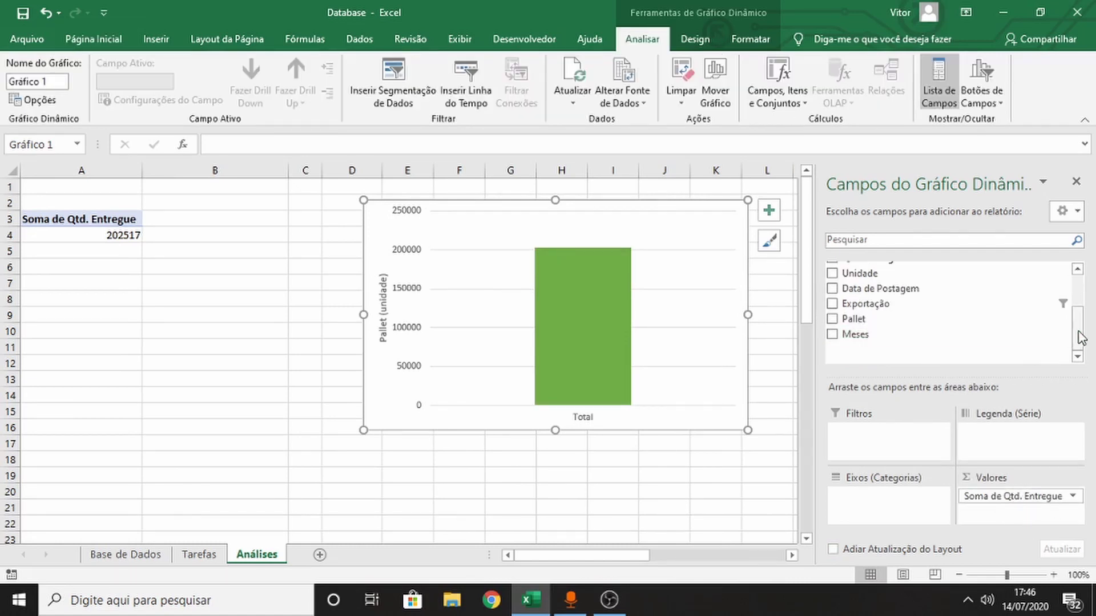
Step: Add a slicer for the Linha field, place it between the pivot table and the chart, and shorten it to fit its items
{"action": "left_click_drag", "start_coordinate": [1078, 343], "coordinate": [1078, 297]}
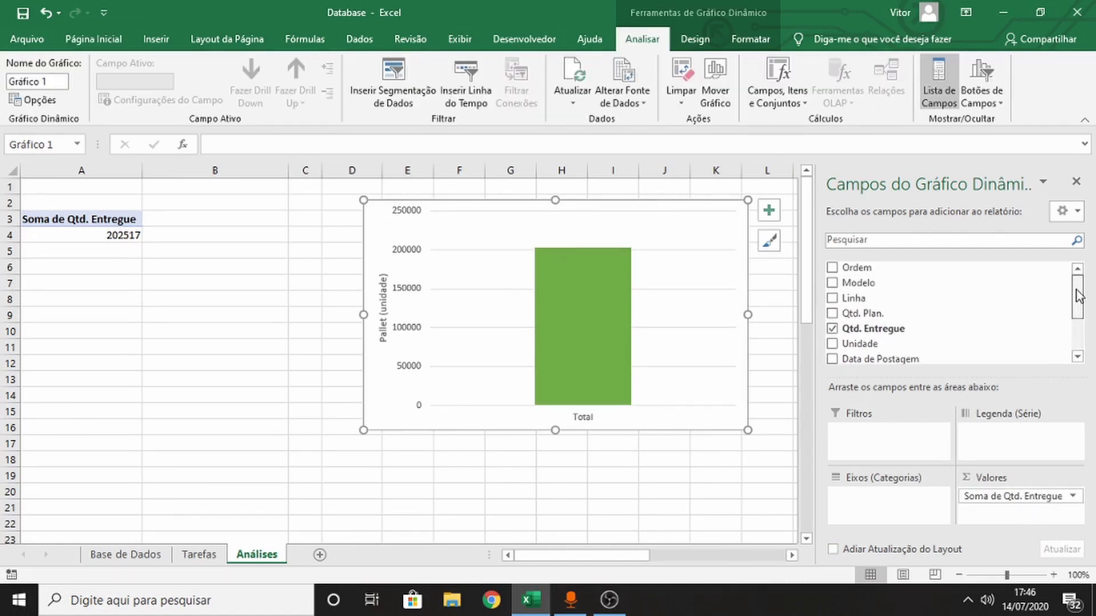
{"action": "right_click", "coordinate": [855, 299]}
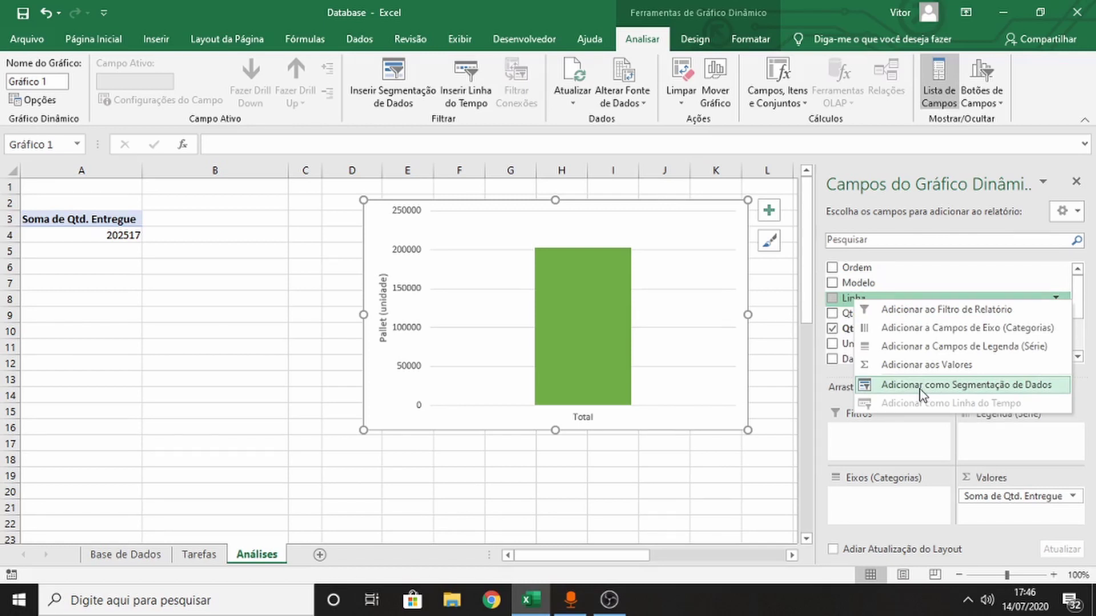
{"action": "right_click", "coordinate": [849, 300]}
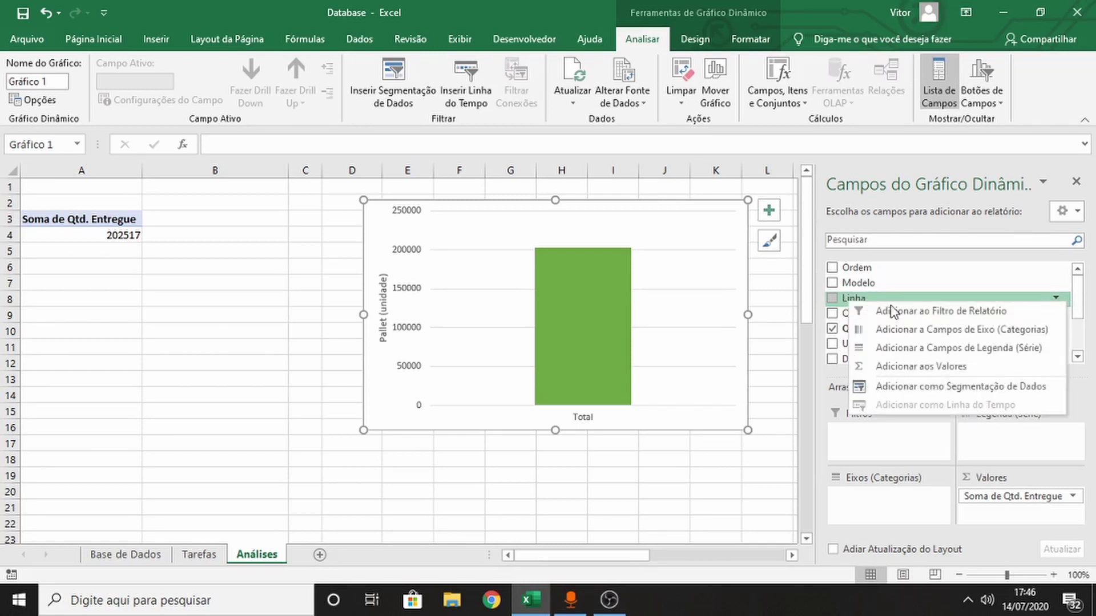
{"action": "left_click", "coordinate": [900, 393]}
{"action": "left_click_drag", "start_coordinate": [421, 267], "coordinate": [252, 203]}
{"action": "left_click_drag", "start_coordinate": [248, 406], "coordinate": [247, 272]}
Step: Alternate the Linha slicer between L10 and L13, then enable multi-select and include both lines
{"action": "left_click", "coordinate": [246, 233]}
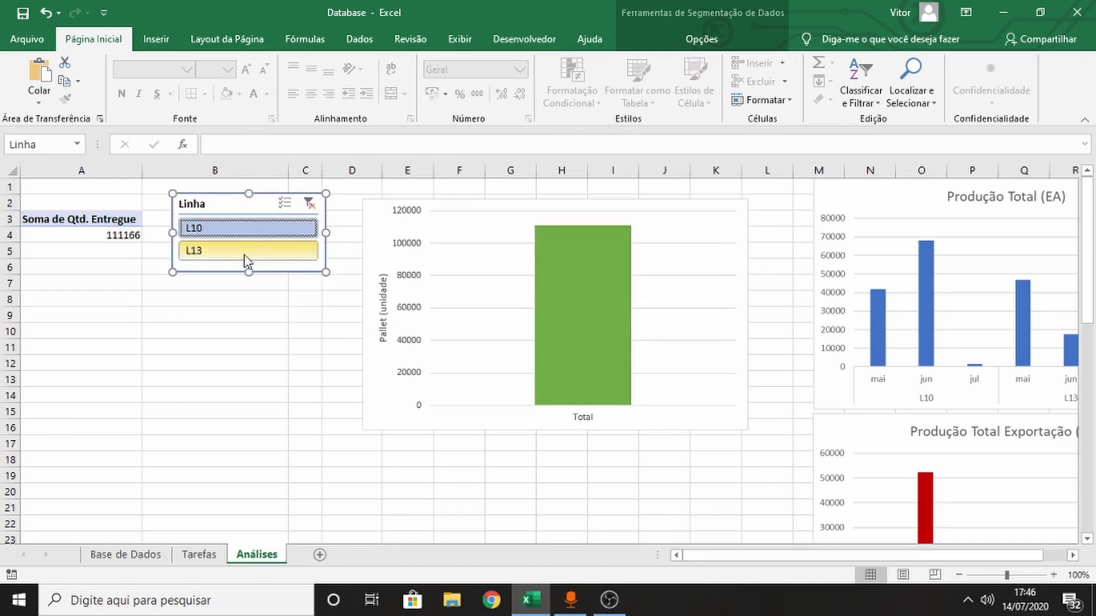
{"action": "left_click", "coordinate": [245, 254]}
{"action": "left_click", "coordinate": [246, 231]}
{"action": "left_click", "coordinate": [247, 252]}
{"action": "left_click", "coordinate": [246, 233]}
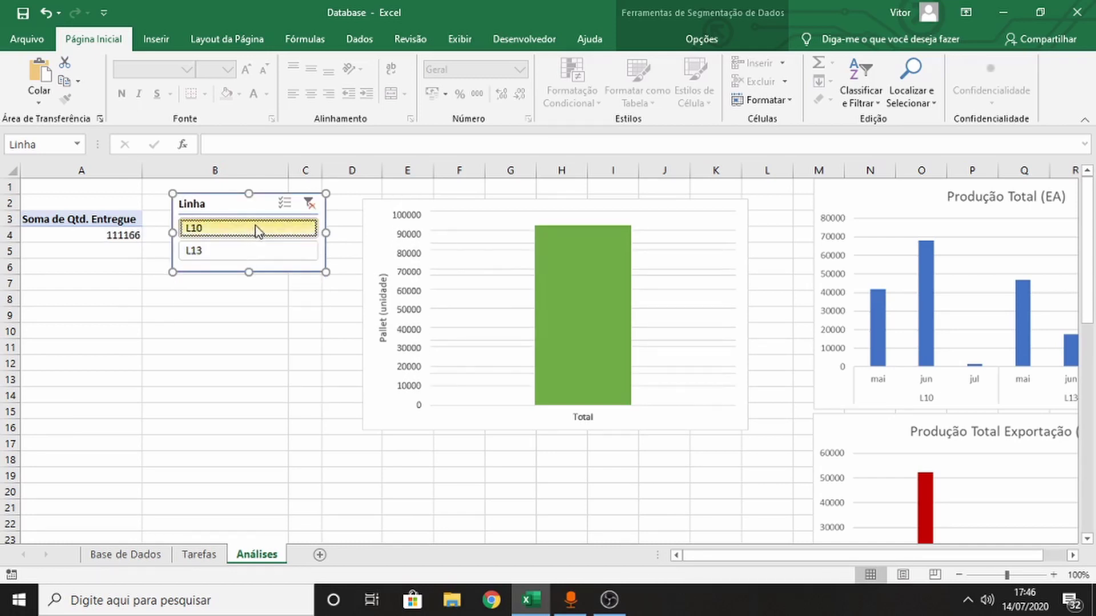
{"action": "left_click", "coordinate": [283, 204]}
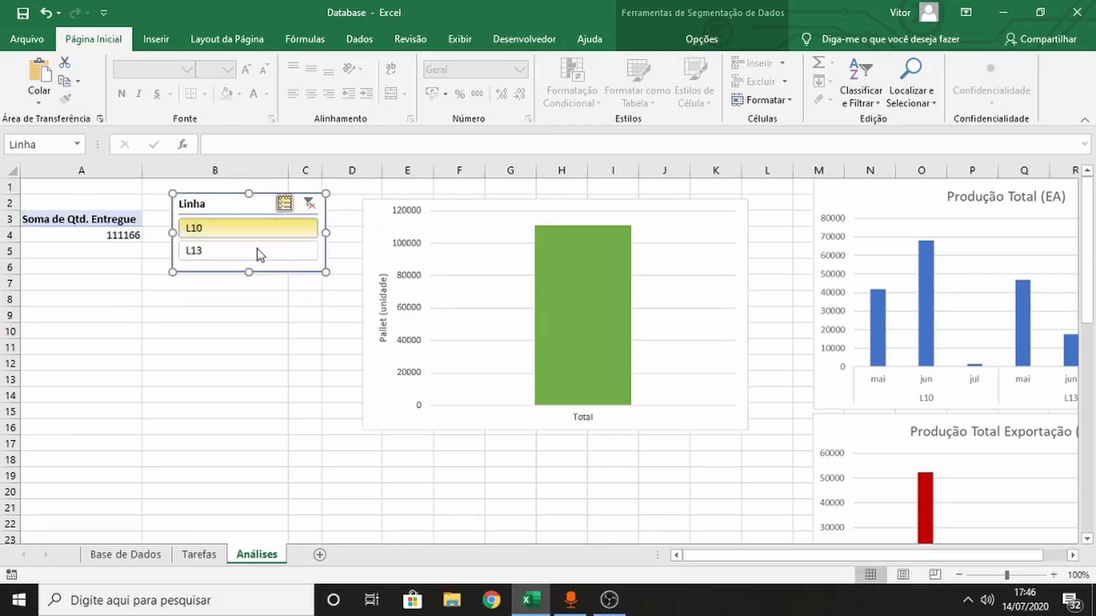
{"action": "left_click", "coordinate": [246, 251]}
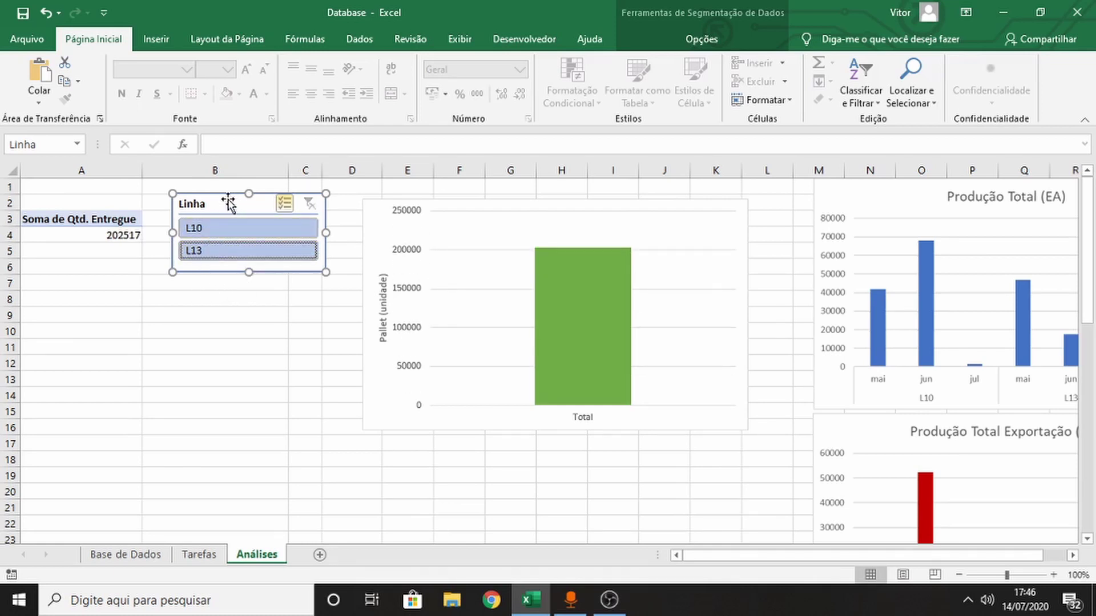
Step: Examine the full extent of columns A to I on the Base de Dados sheet, including the empty rows below, and return to Análises
{"action": "left_click", "coordinate": [128, 553]}
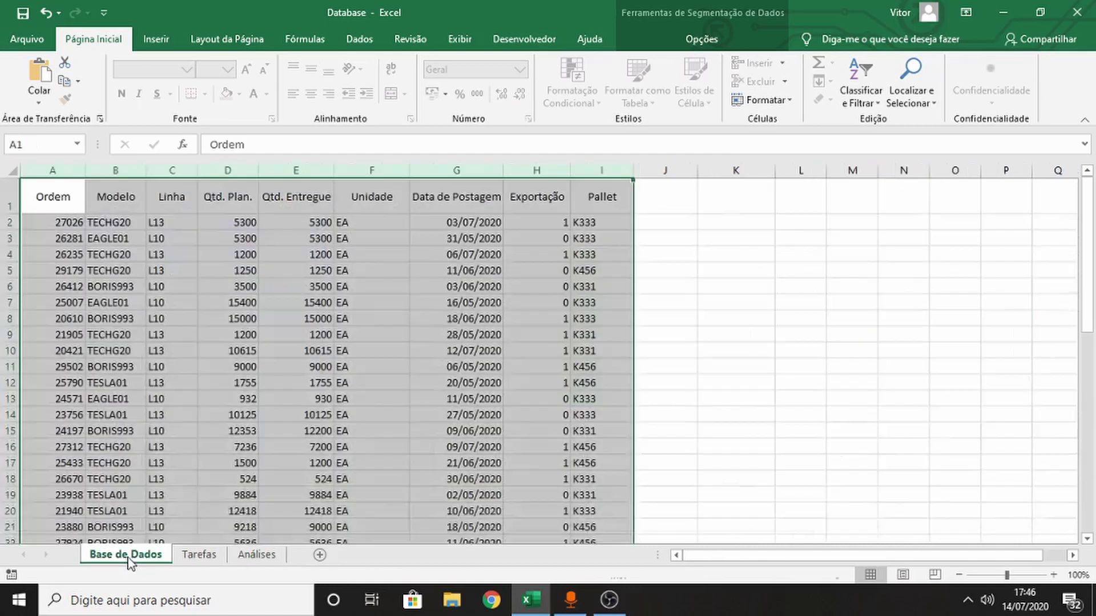
{"action": "left_click", "coordinate": [97, 240]}
{"action": "left_click_drag", "start_coordinate": [50, 170], "coordinate": [595, 170]}
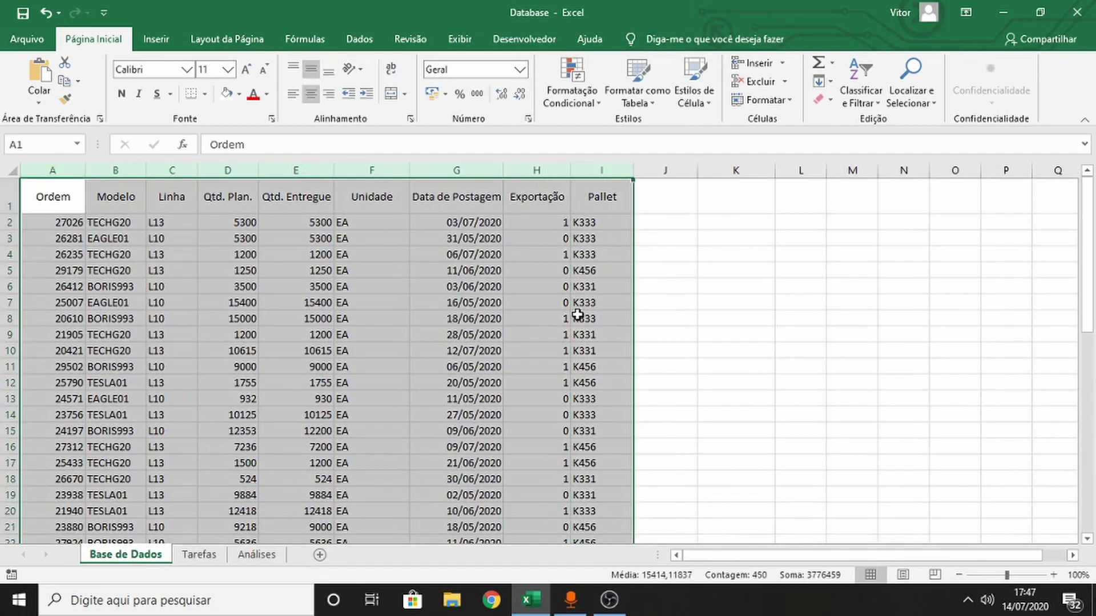
{"action": "scroll", "coordinate": [571, 343], "scroll_direction": "down", "scroll_amount": 20}
{"action": "scroll", "coordinate": [554, 399], "scroll_direction": "down", "scroll_amount": 1}
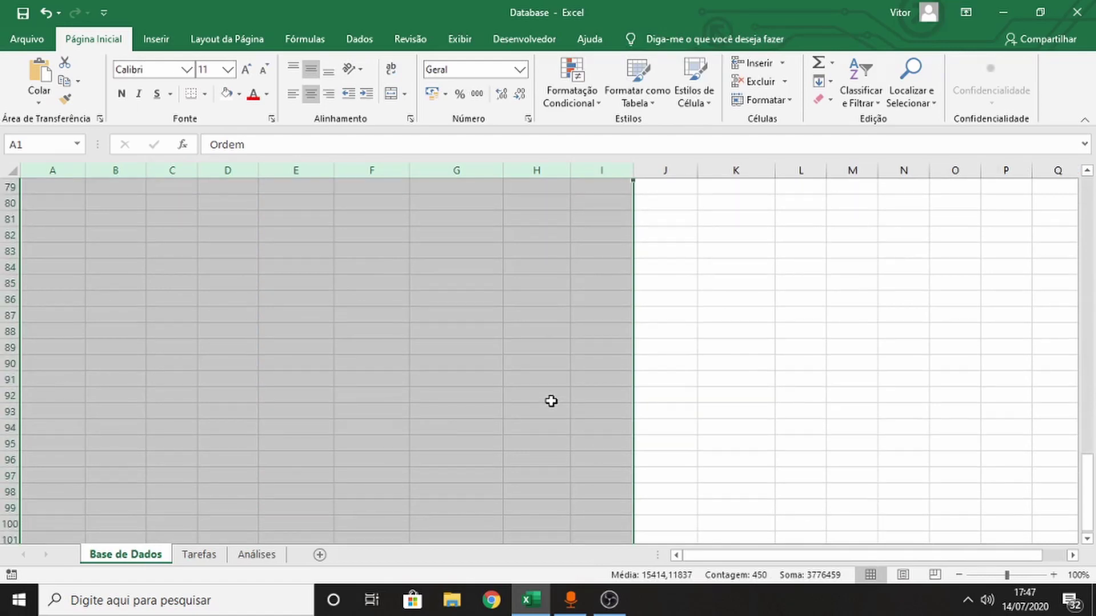
{"action": "left_click_drag", "start_coordinate": [1088, 521], "coordinate": [1090, 200]}
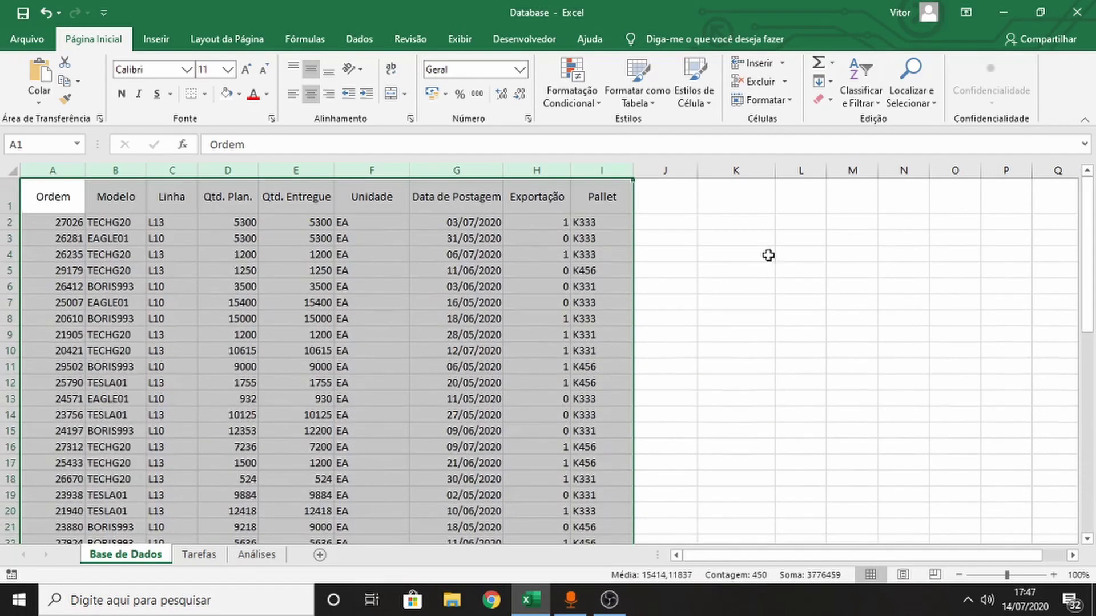
{"action": "left_click", "coordinate": [257, 554]}
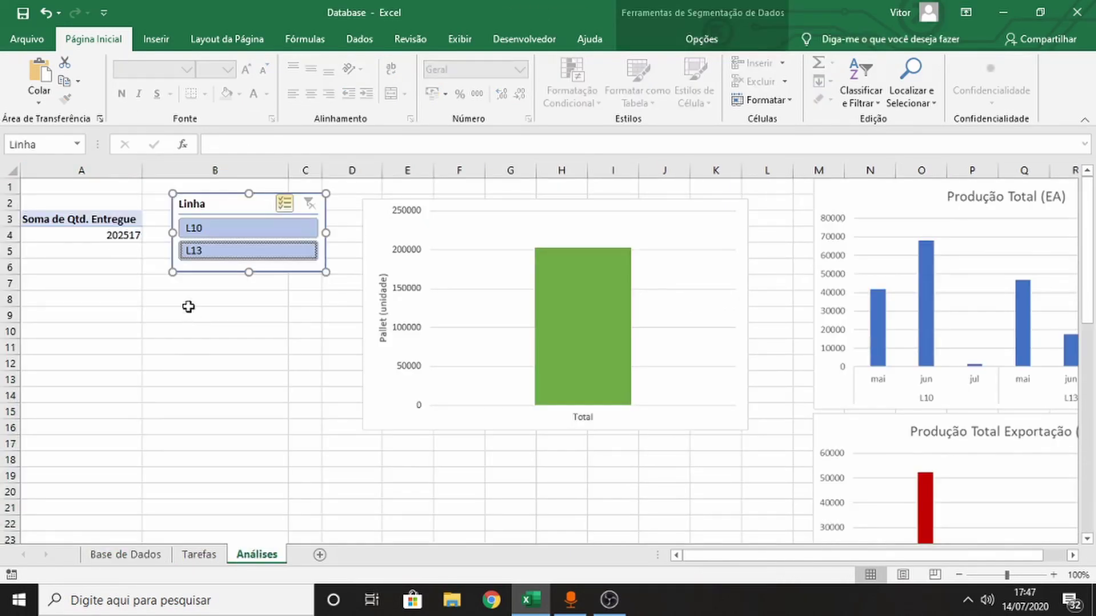
Step: Set the Linha slicer to hide items without data, keeping its compact height
{"action": "left_click_drag", "start_coordinate": [249, 274], "coordinate": [248, 327]}
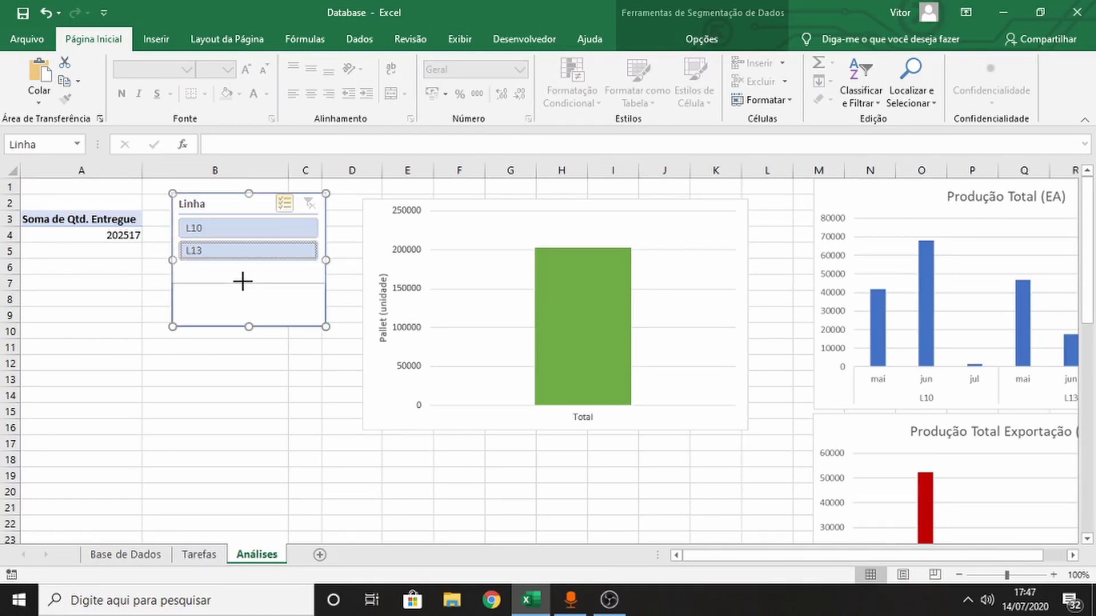
{"action": "key", "text": "ctrl+z"}
{"action": "right_click", "coordinate": [232, 206]}
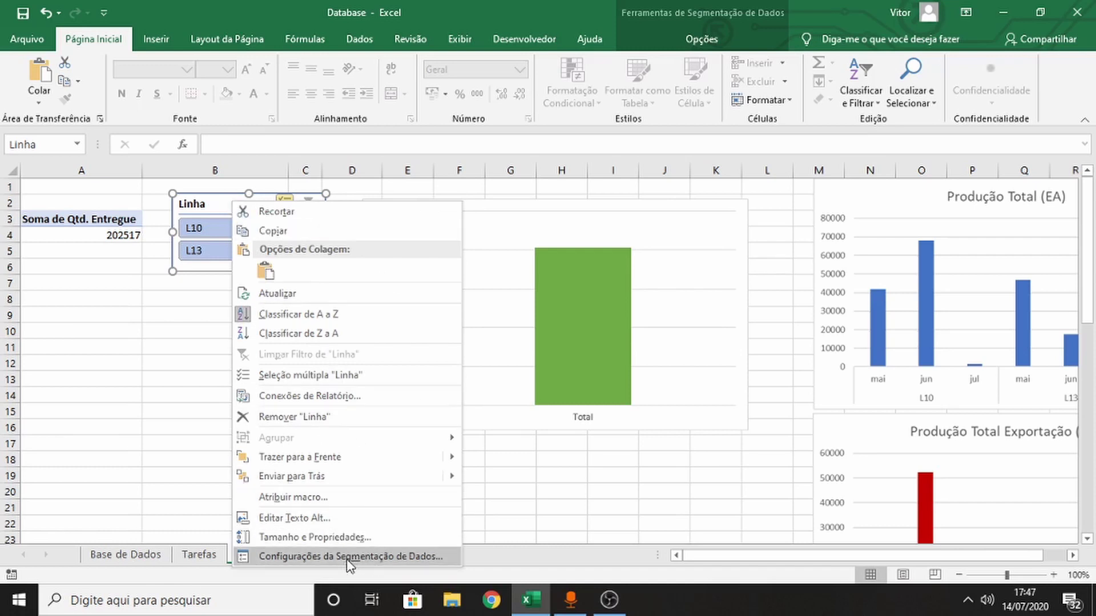
{"action": "left_click", "coordinate": [317, 565]}
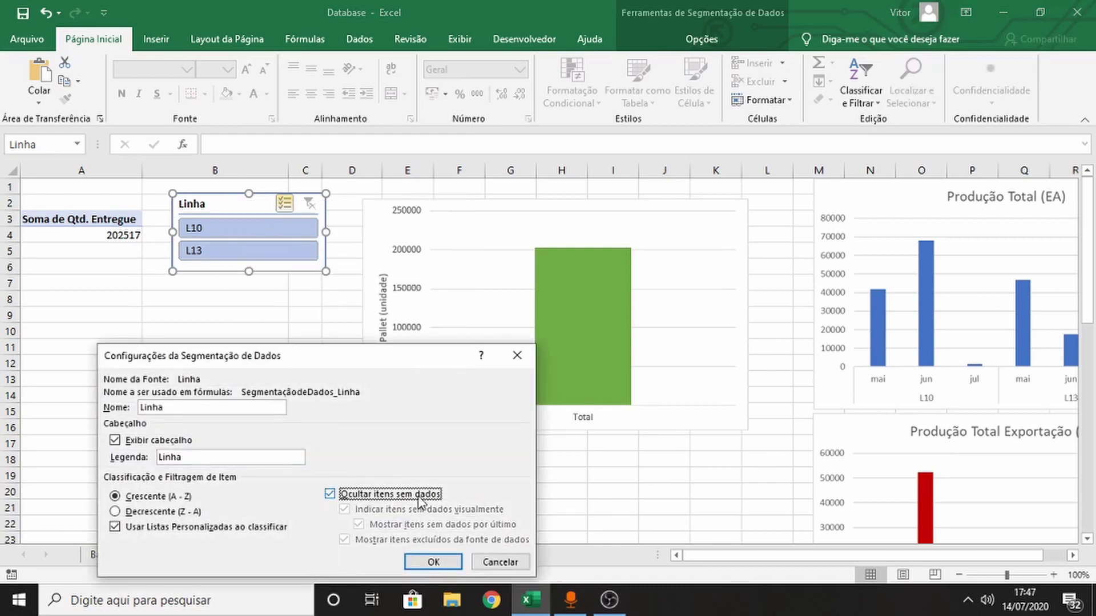
{"action": "left_click", "coordinate": [452, 561]}
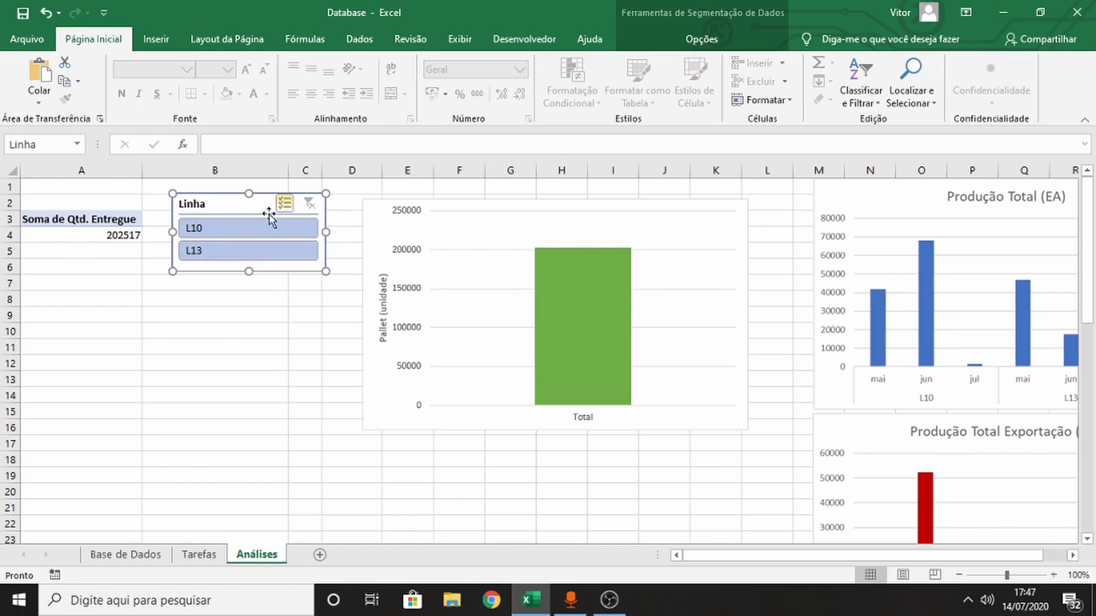
Step: Add a slicer for the Modelo field and place it directly below the Linha slicer
{"action": "left_click", "coordinate": [108, 218]}
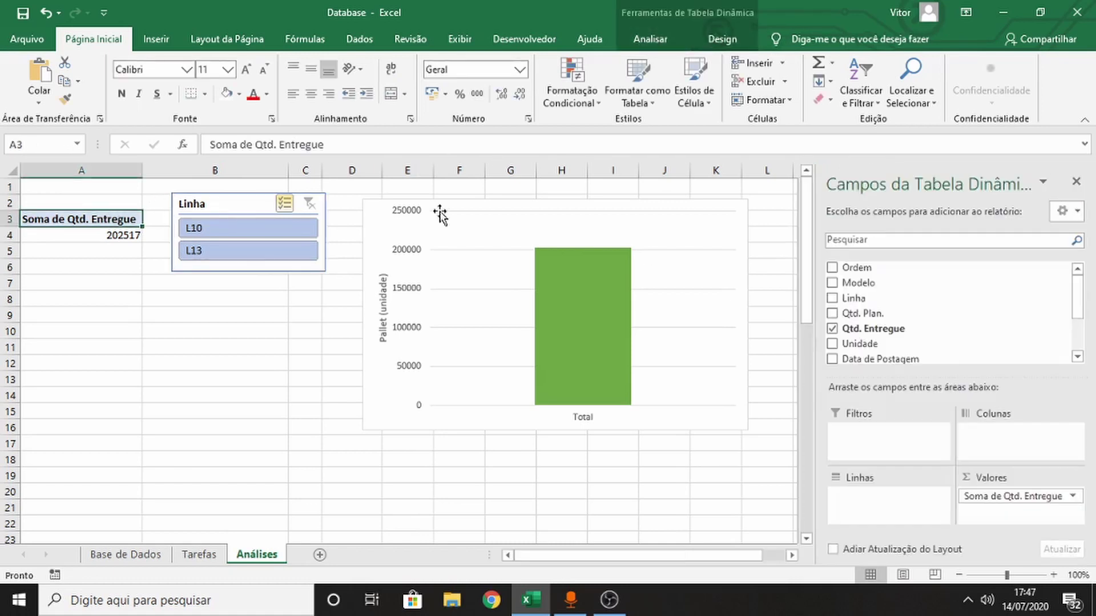
{"action": "right_click", "coordinate": [852, 288]}
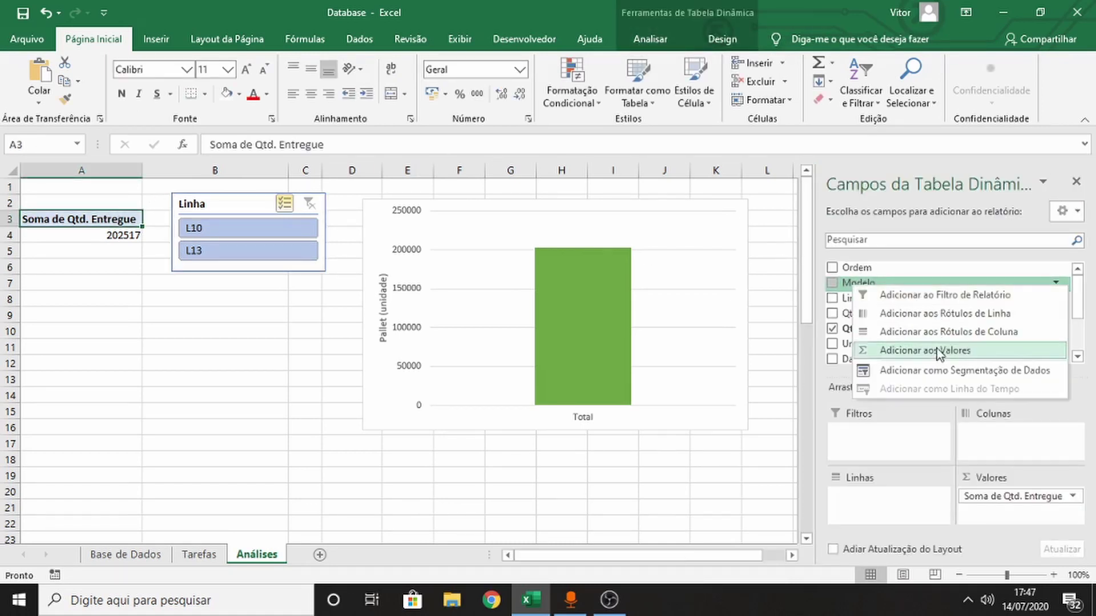
{"action": "left_click", "coordinate": [916, 371]}
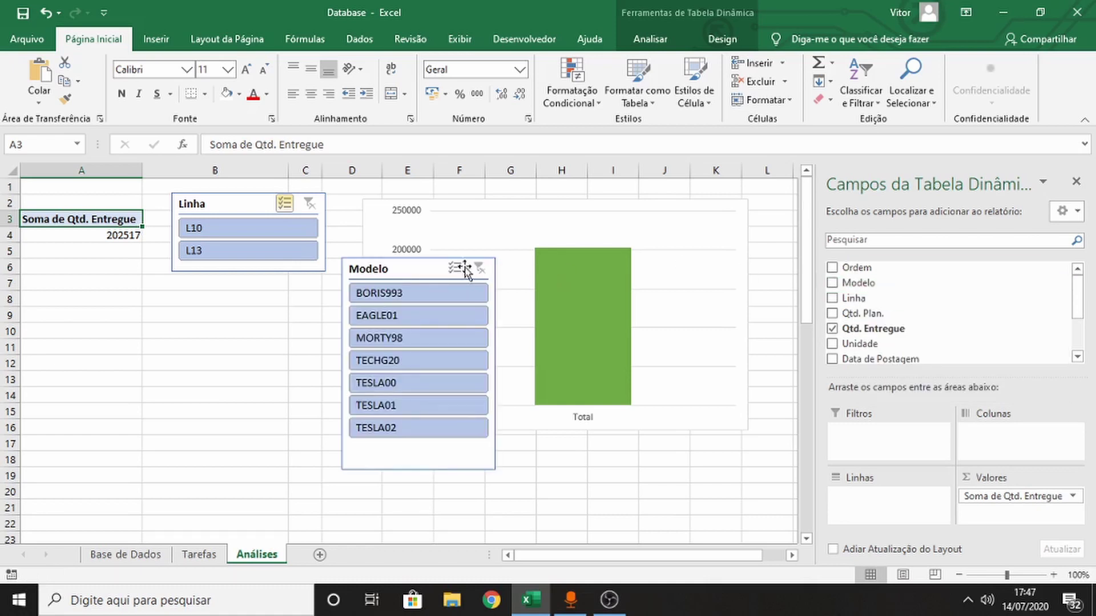
{"action": "left_click_drag", "start_coordinate": [425, 264], "coordinate": [256, 287]}
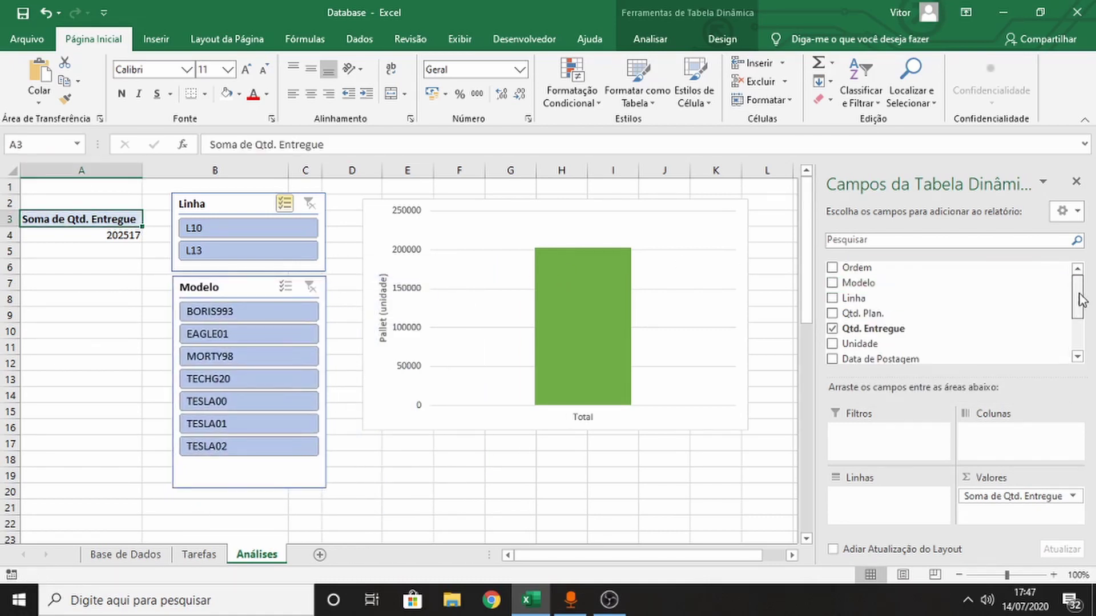
Step: Add a timeline for Data de Postagem, place it beside the Linha slicer and narrow it to fit before the chart
{"action": "left_click_drag", "start_coordinate": [1078, 294], "coordinate": [1078, 332]}
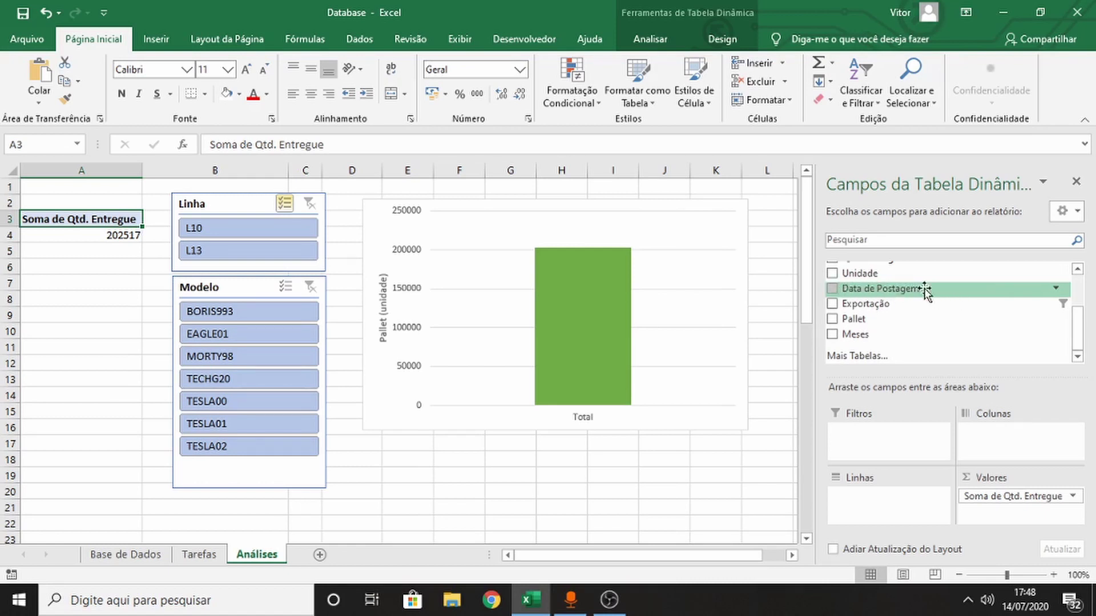
{"action": "right_click", "coordinate": [951, 293]}
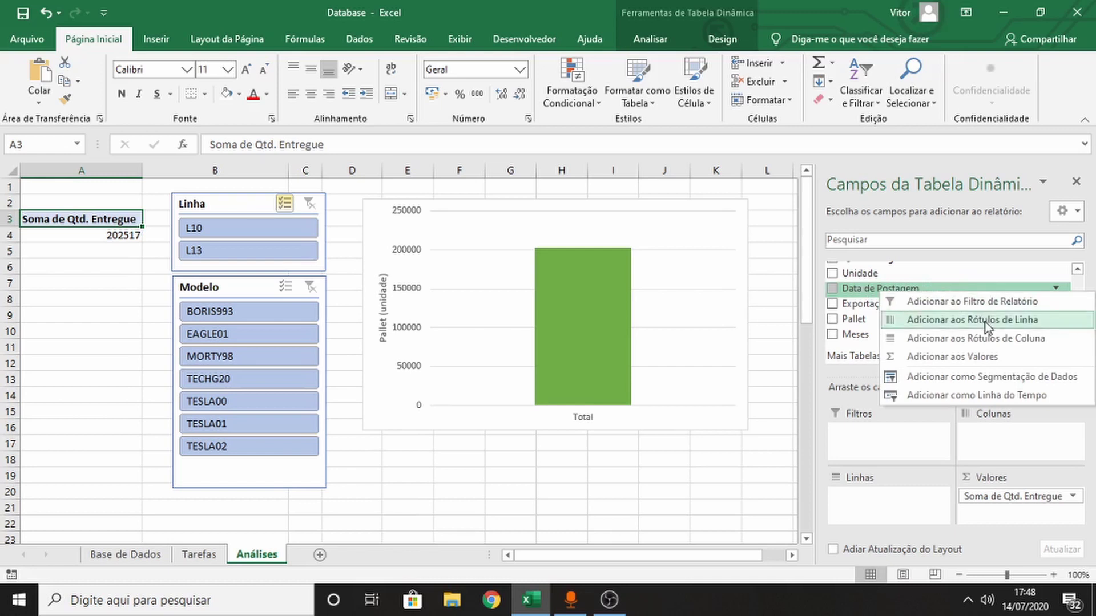
{"action": "left_click", "coordinate": [957, 394]}
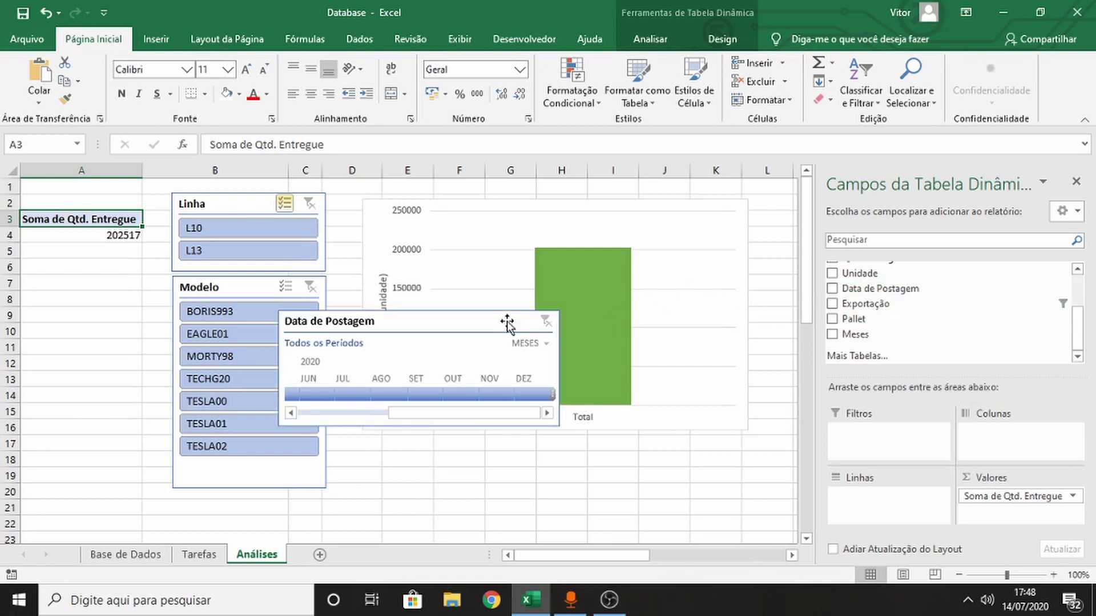
{"action": "left_click_drag", "start_coordinate": [443, 322], "coordinate": [391, 430]}
{"action": "left_click_drag", "start_coordinate": [392, 430], "coordinate": [459, 205]}
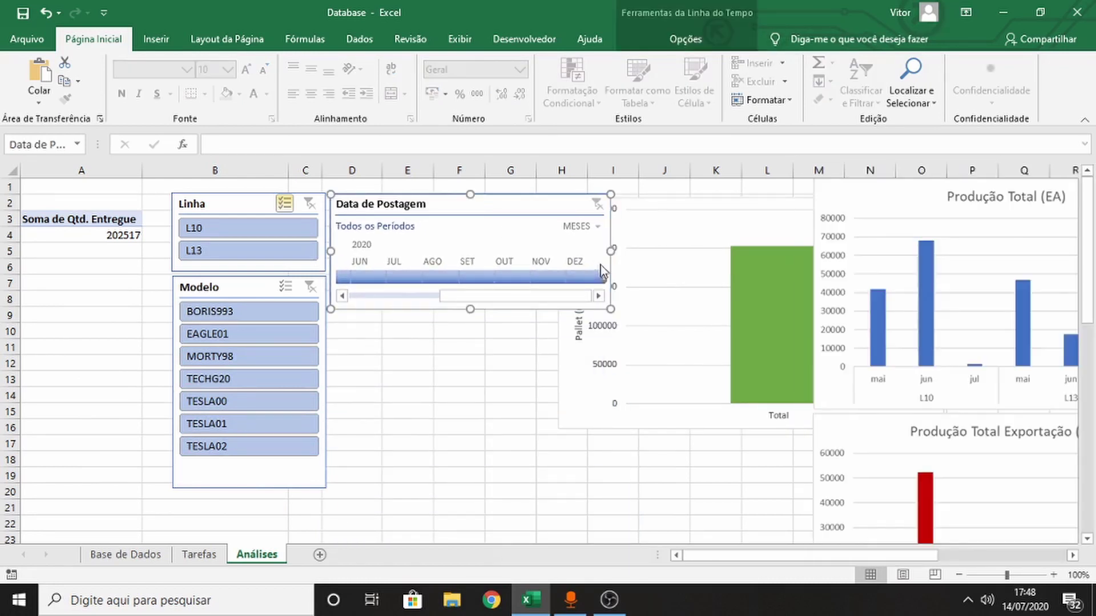
{"action": "left_click_drag", "start_coordinate": [612, 252], "coordinate": [552, 253]}
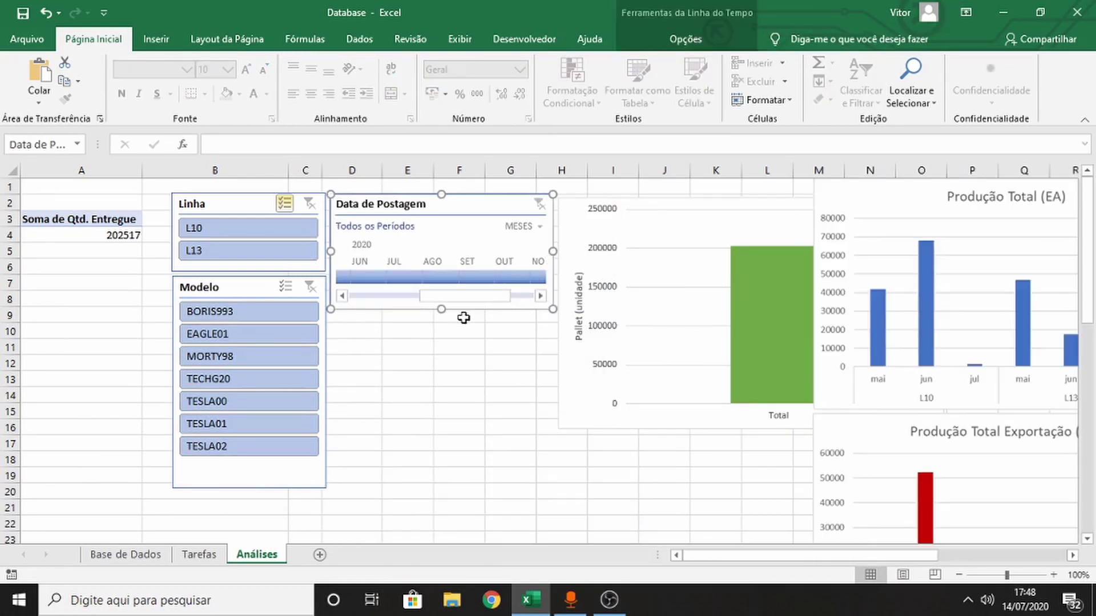
Step: Filter the Data de Postagem timeline to June 2020 and test the Linha slicer by excluding and re-including L13
{"action": "left_click_drag", "start_coordinate": [502, 298], "coordinate": [398, 298]}
{"action": "left_click", "coordinate": [450, 277]}
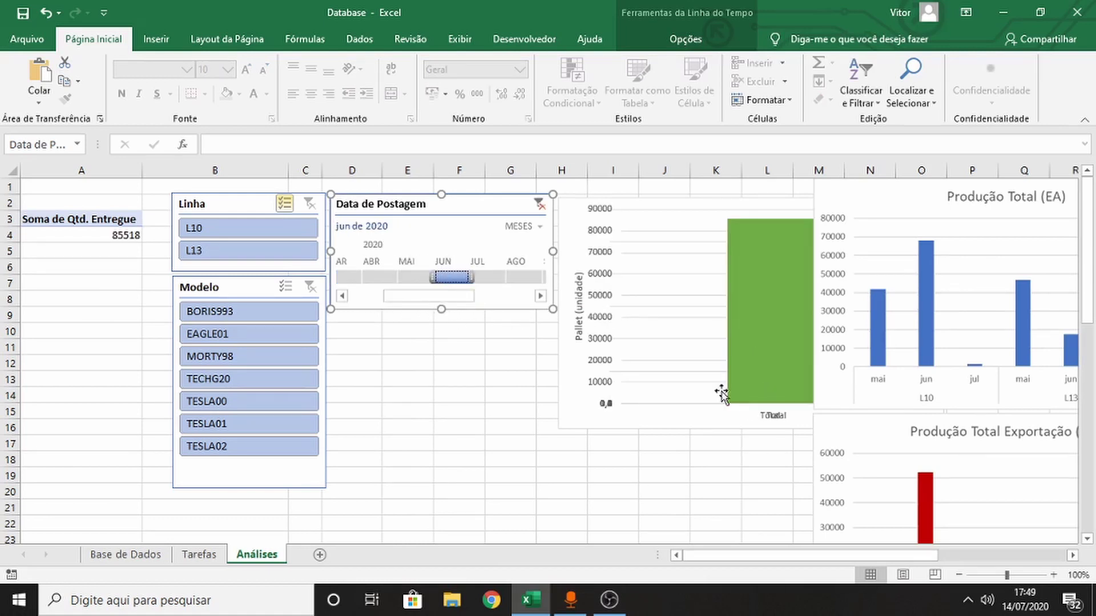
{"action": "left_click", "coordinate": [258, 228]}
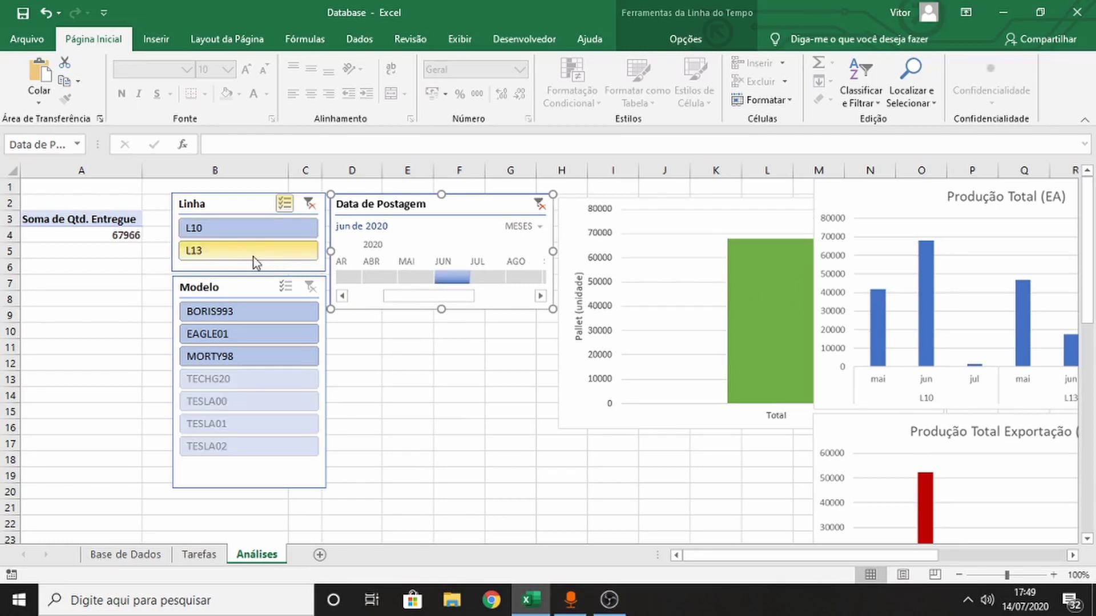
{"action": "left_click", "coordinate": [253, 254]}
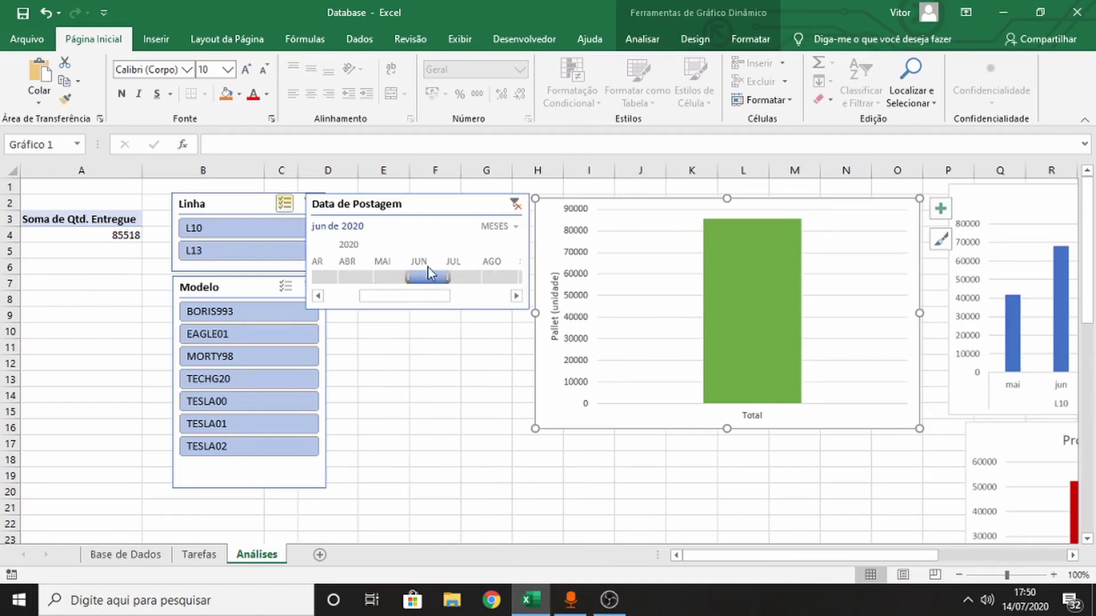
Step: Clear the Data de Postagem timeline filter and shift the timeline off the Linha slicer
{"action": "left_click", "coordinate": [515, 209]}
{"action": "left_click_drag", "start_coordinate": [449, 210], "coordinate": [466, 208]}
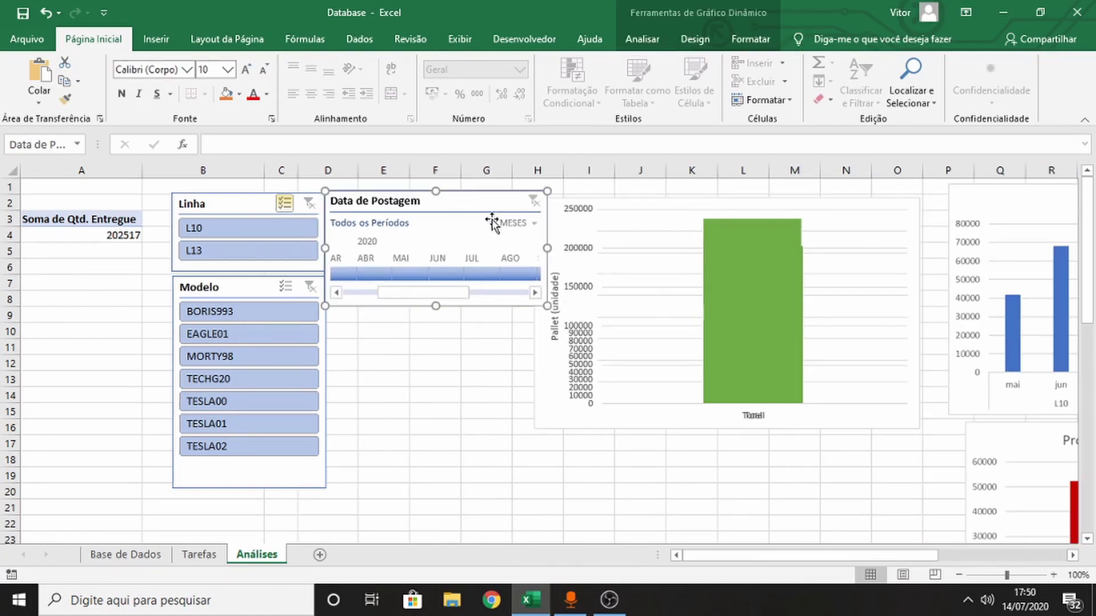
Step: Try the Data de Postagem timeline grouped by years, quarters and days, then return it to months
{"action": "left_click", "coordinate": [513, 223]}
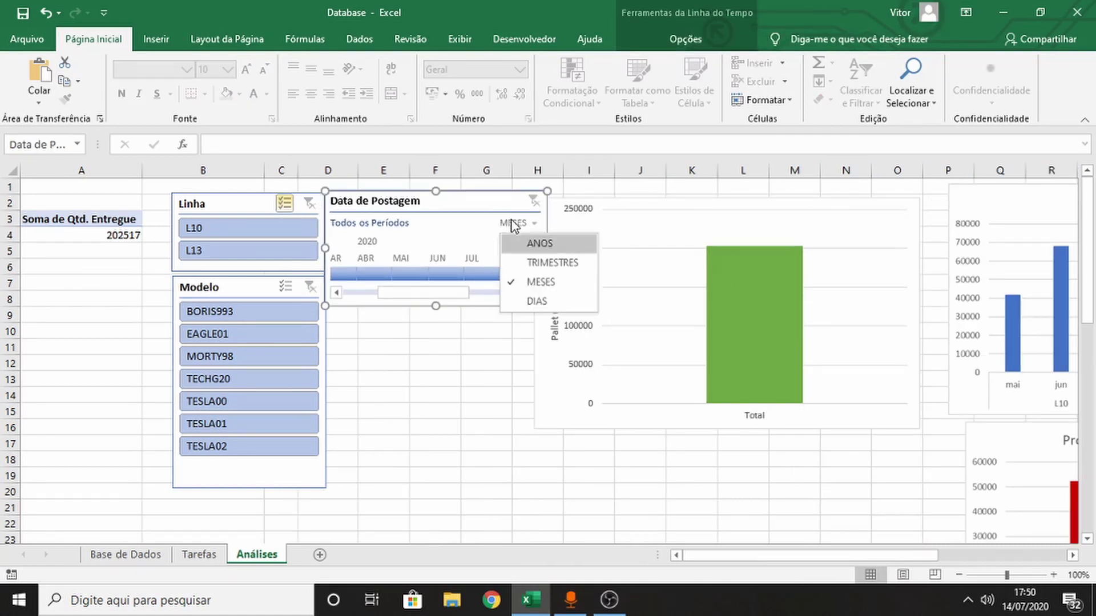
{"action": "left_click", "coordinate": [540, 245]}
{"action": "left_click", "coordinate": [518, 223]}
{"action": "left_click", "coordinate": [551, 264]}
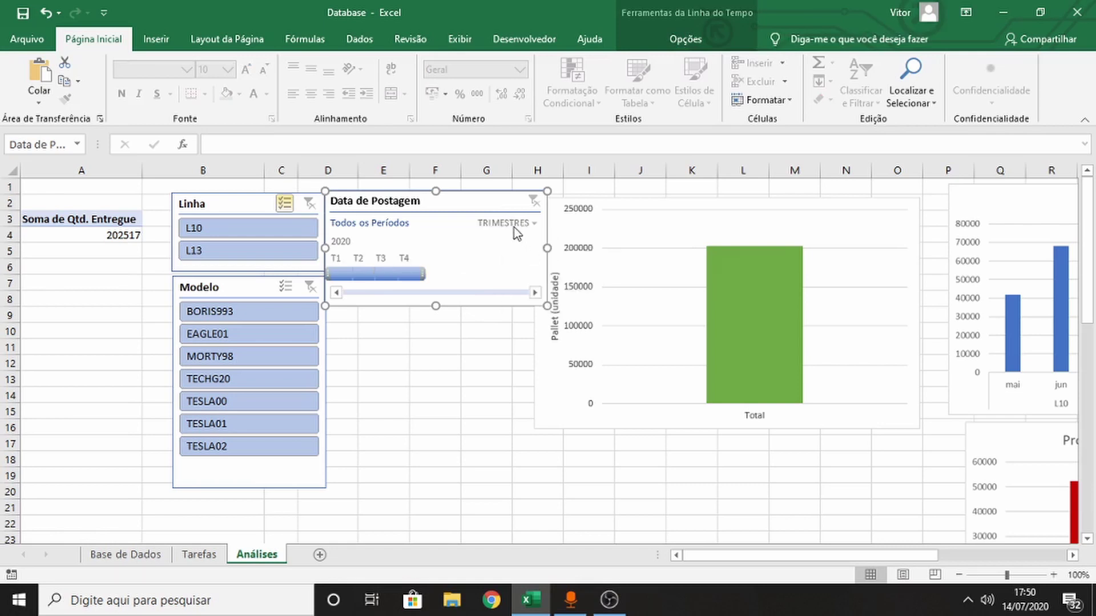
{"action": "left_click", "coordinate": [512, 227]}
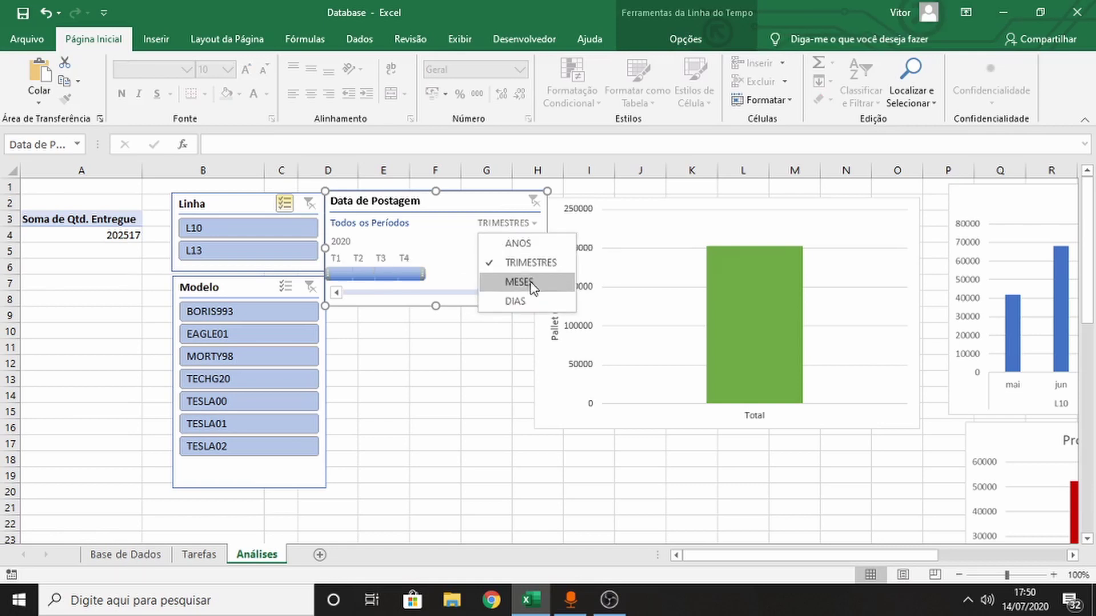
{"action": "left_click", "coordinate": [521, 301]}
{"action": "left_click", "coordinate": [520, 223]}
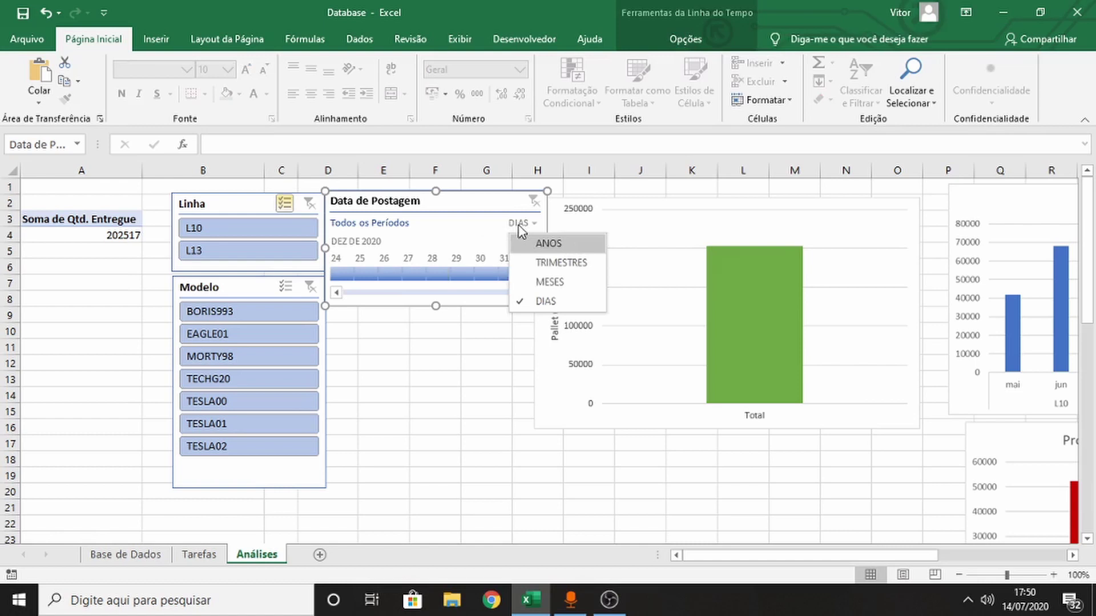
{"action": "left_click", "coordinate": [550, 281]}
Step: Narrow the Data de Postagem timeline to clear the chart and align it beside the Linha slicer
{"action": "left_click_drag", "start_coordinate": [549, 246], "coordinate": [504, 251]}
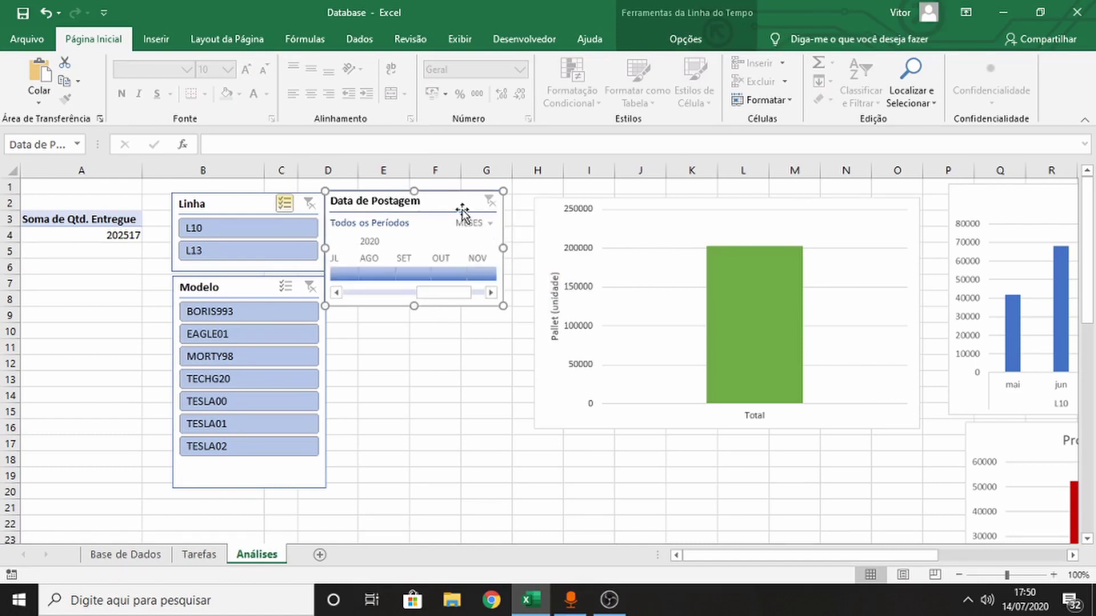
{"action": "left_click_drag", "start_coordinate": [447, 204], "coordinate": [457, 211]}
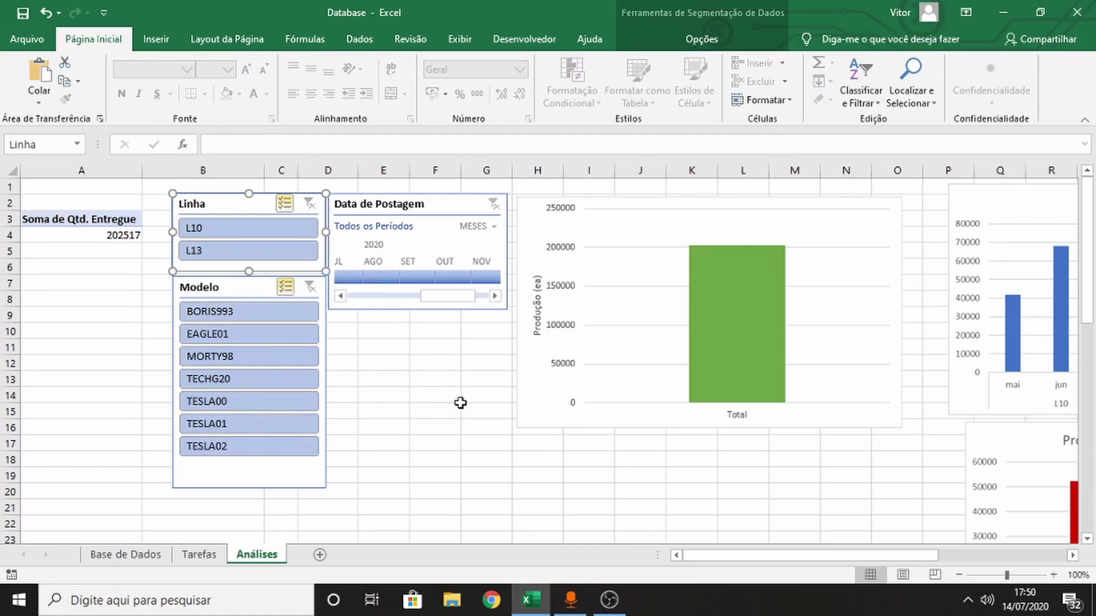
Step: Add the Linha field to the rows of the pivot table at A3 and nudge its chart away from the timeline
{"action": "left_click", "coordinate": [79, 219]}
{"action": "left_click_drag", "start_coordinate": [852, 298], "coordinate": [873, 497]}
{"action": "mouse_move", "coordinate": [600, 562]}
{"action": "left_mouse_down"}
{"action": "mouse_move", "coordinate": [622, 560]}
{"action": "mouse_move", "coordinate": [603, 561]}
{"action": "left_mouse_up"}
{"action": "left_click", "coordinate": [1076, 183]}
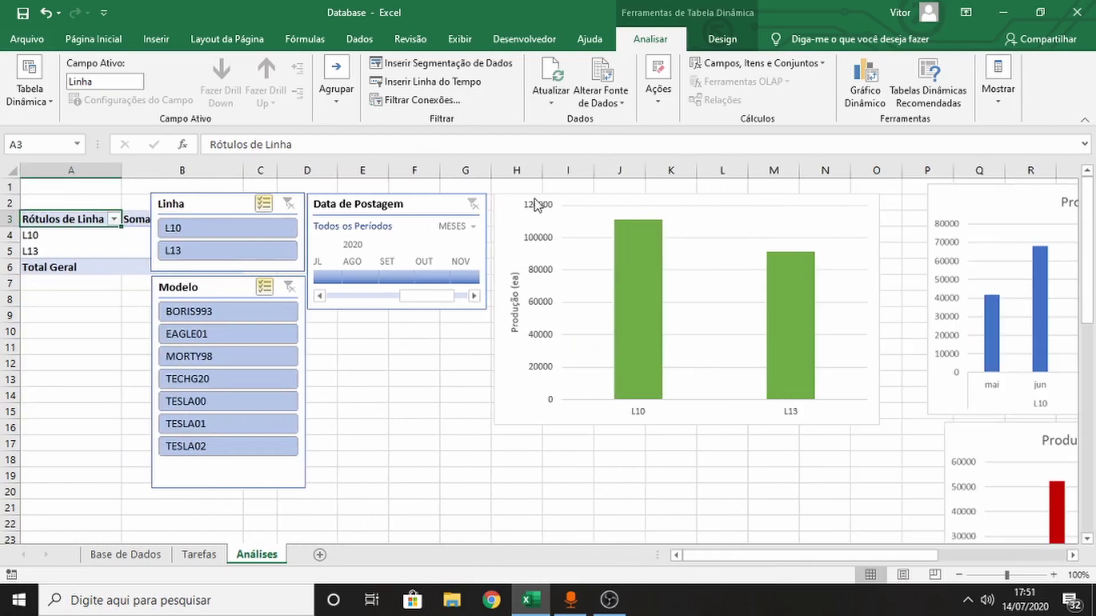
{"action": "left_click_drag", "start_coordinate": [536, 205], "coordinate": [542, 205]}
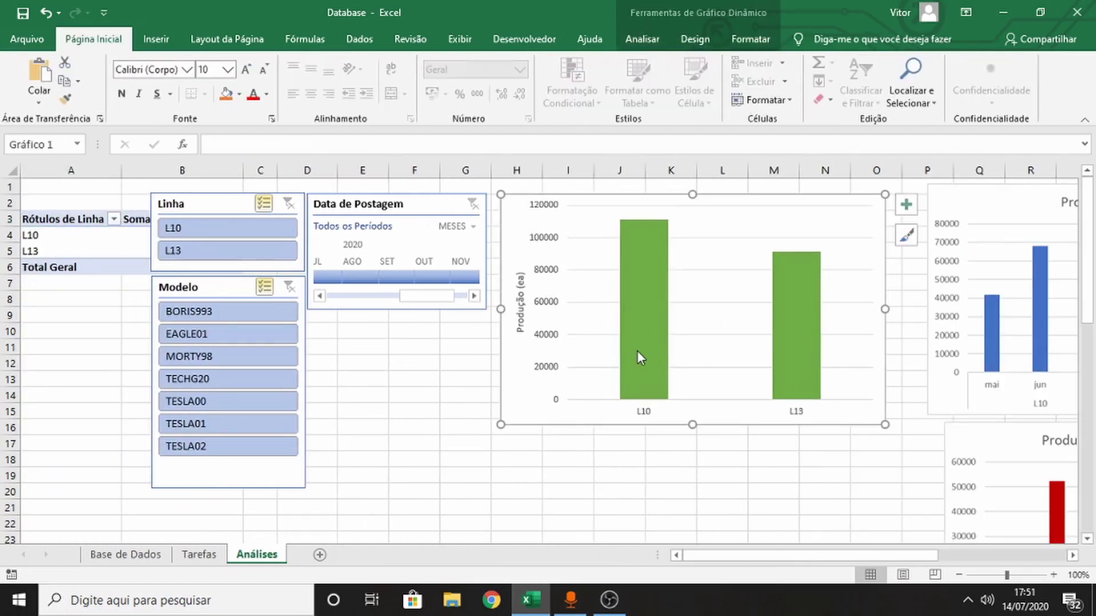
Step: Test the Linha slicer on the chart by excluding L13 and restoring it
{"action": "mouse_move", "coordinate": [637, 352]}
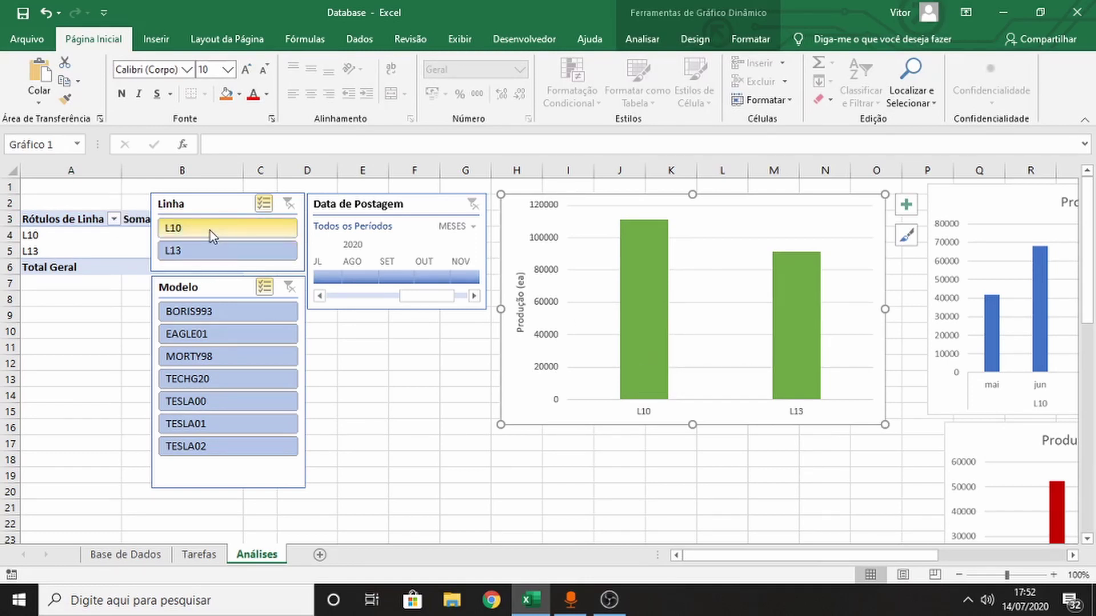
{"action": "left_click", "coordinate": [223, 251]}
{"action": "key", "text": "ctrl+z"}
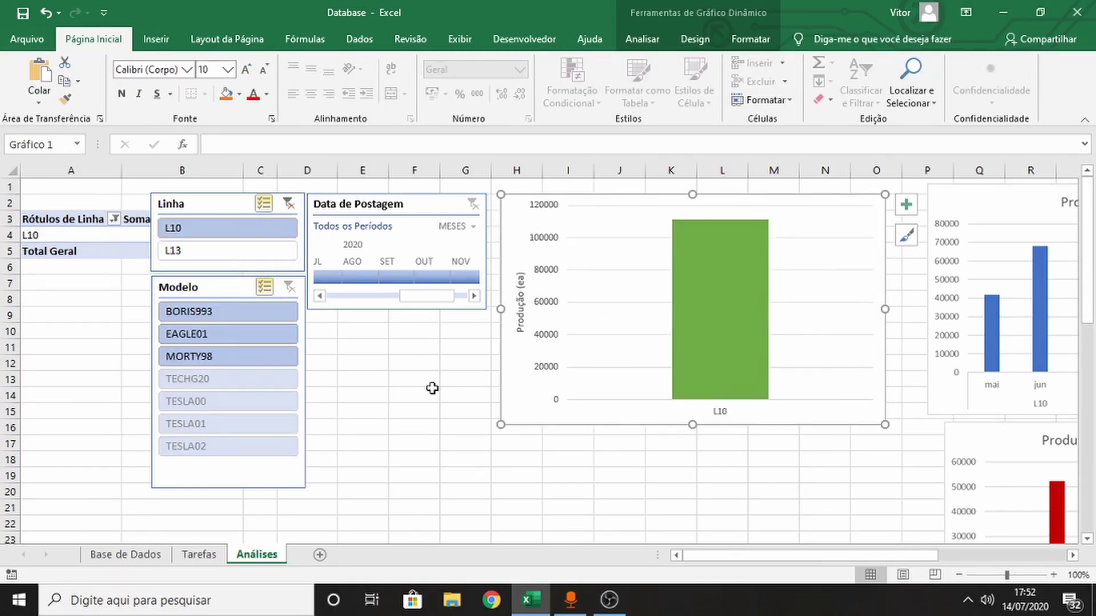
{"action": "left_click", "coordinate": [223, 251], "text": "ctrl"}
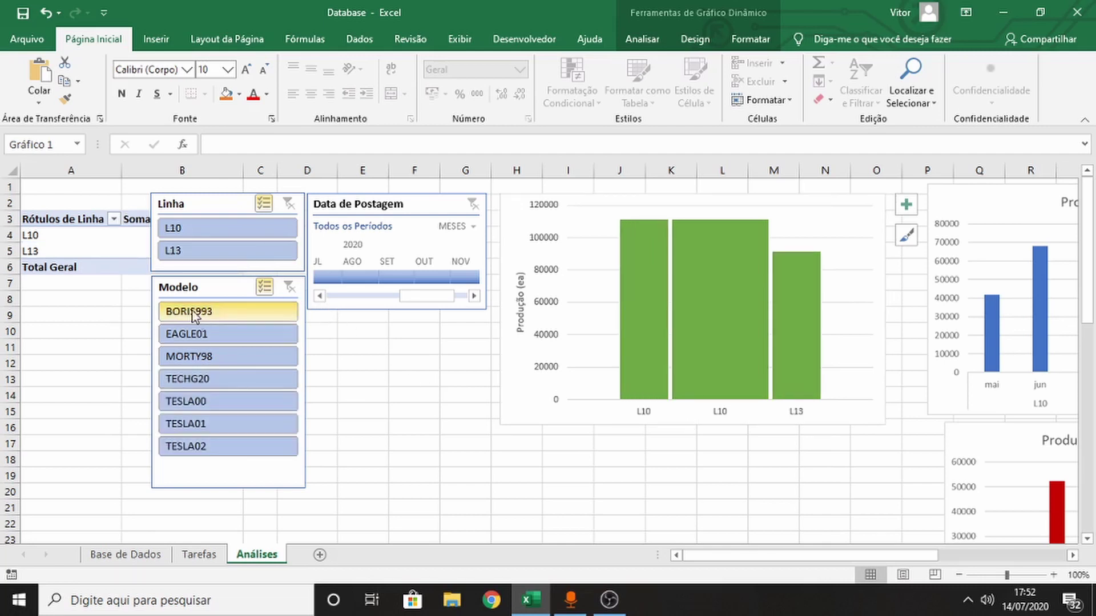
Step: Exclude BORIS993, EAGLE01 and TECHG20 from the chart with the Modelo slicer, then deselect the chart
{"action": "left_click", "coordinate": [217, 313]}
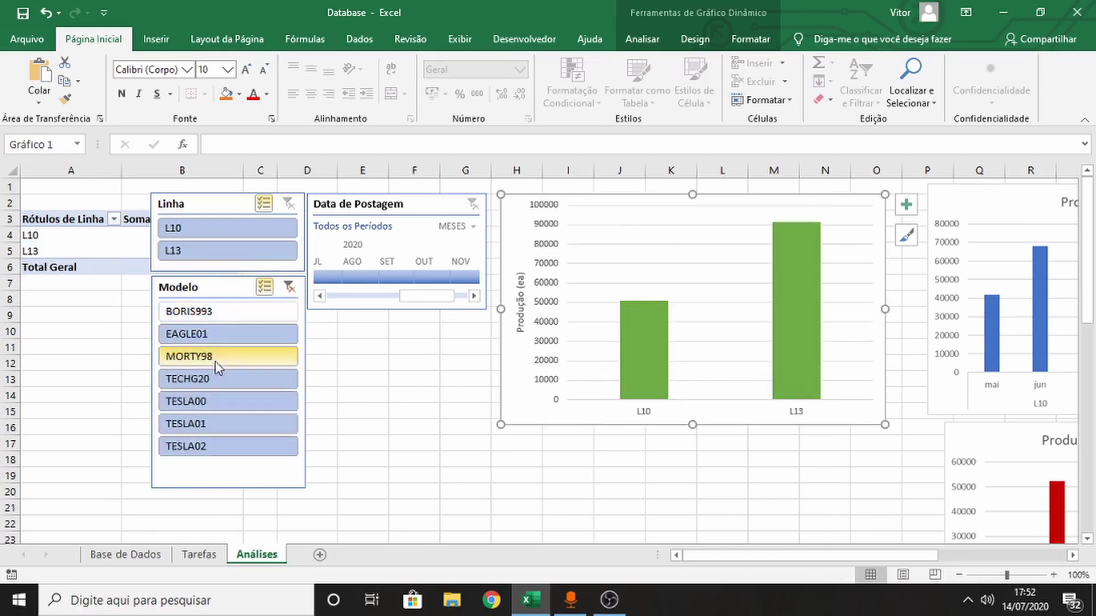
{"action": "left_click", "coordinate": [208, 339]}
{"action": "left_click", "coordinate": [204, 379]}
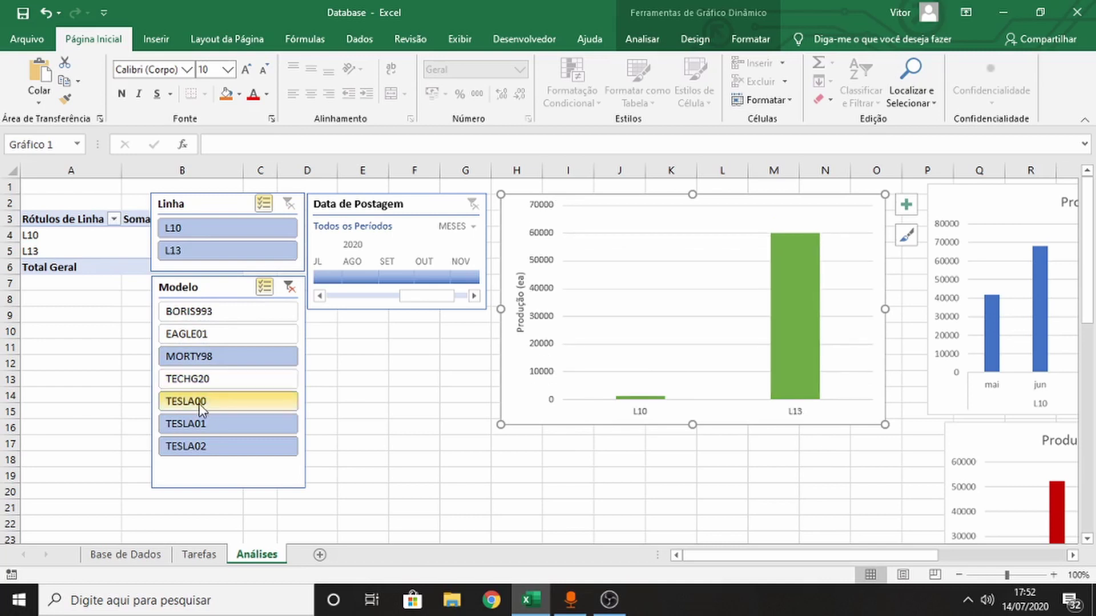
{"action": "left_click", "coordinate": [449, 398]}
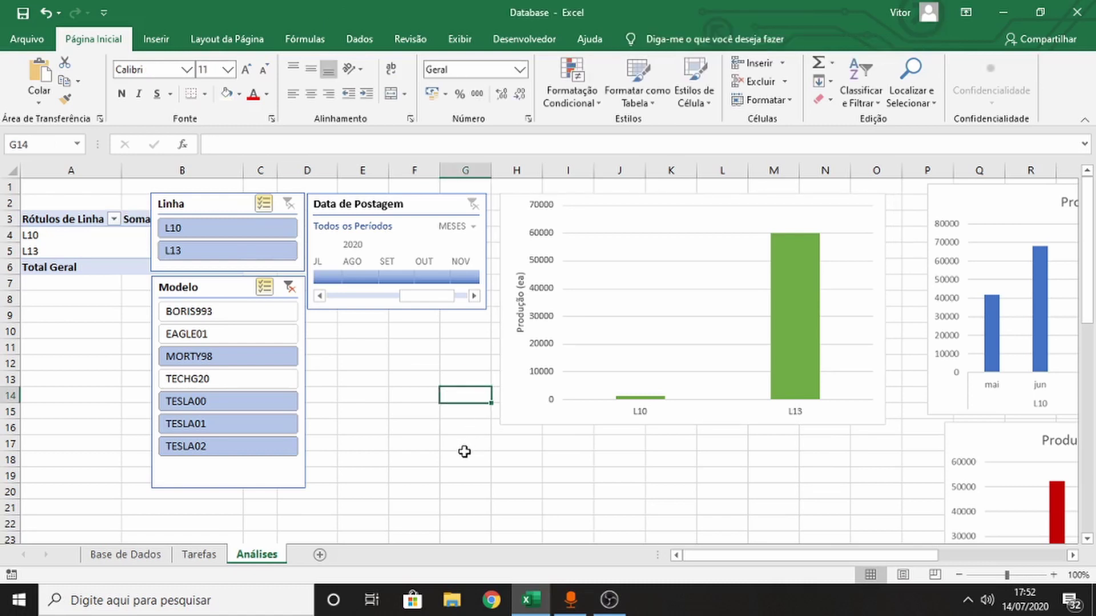